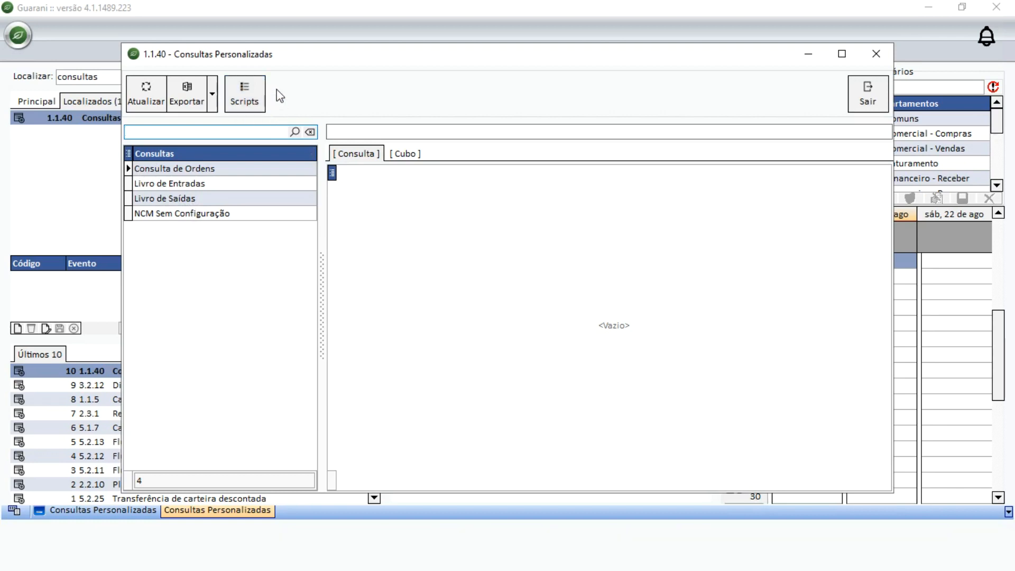
Open the registered Consulta de Ordens script for maintenance and check its description and title
left_click(250, 101)
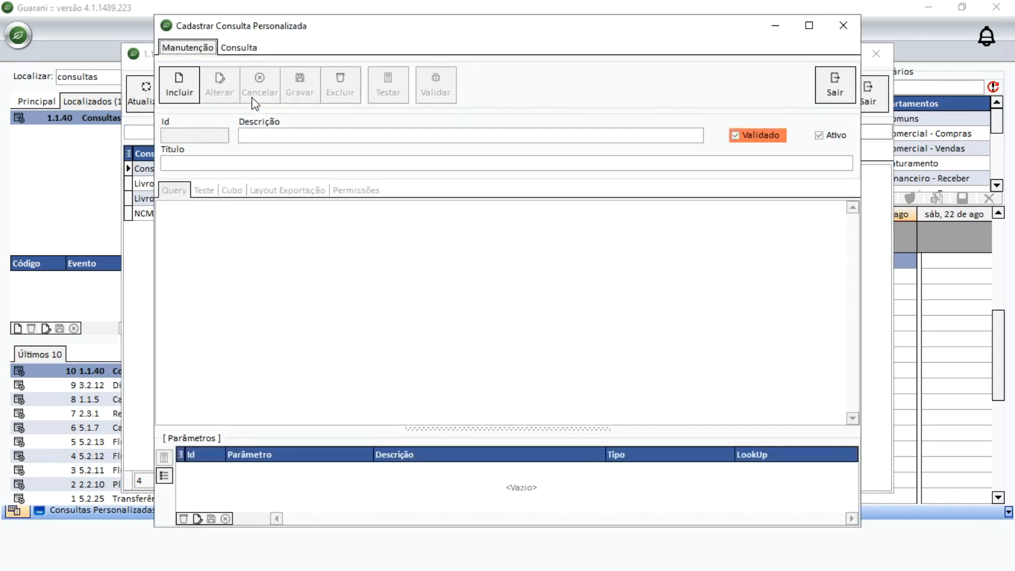
left_click(182, 87)
left_click(239, 49)
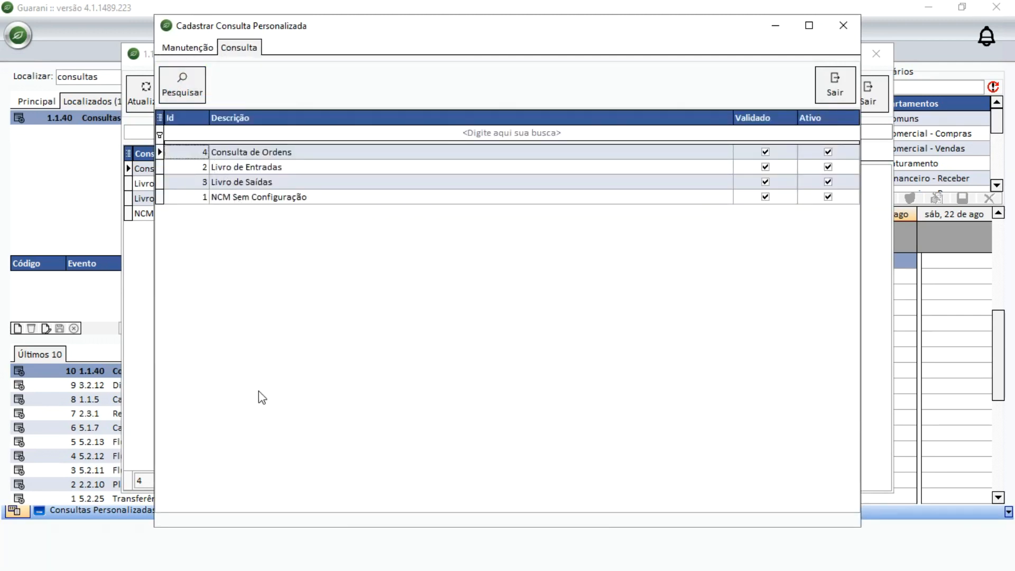
double_click(233, 153)
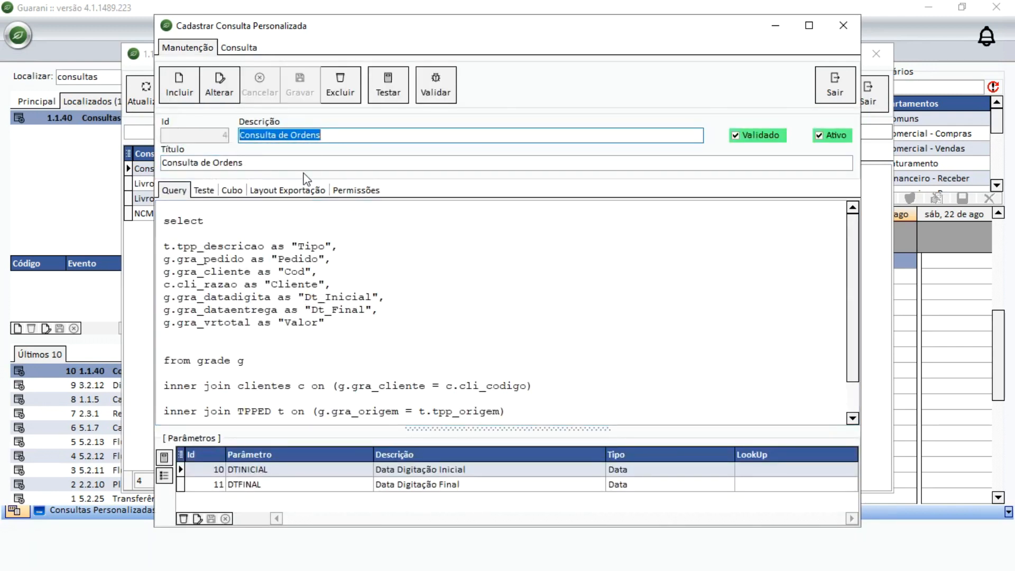
left_click_drag(324, 135, 241, 129)
left_click_drag(262, 162, 156, 156)
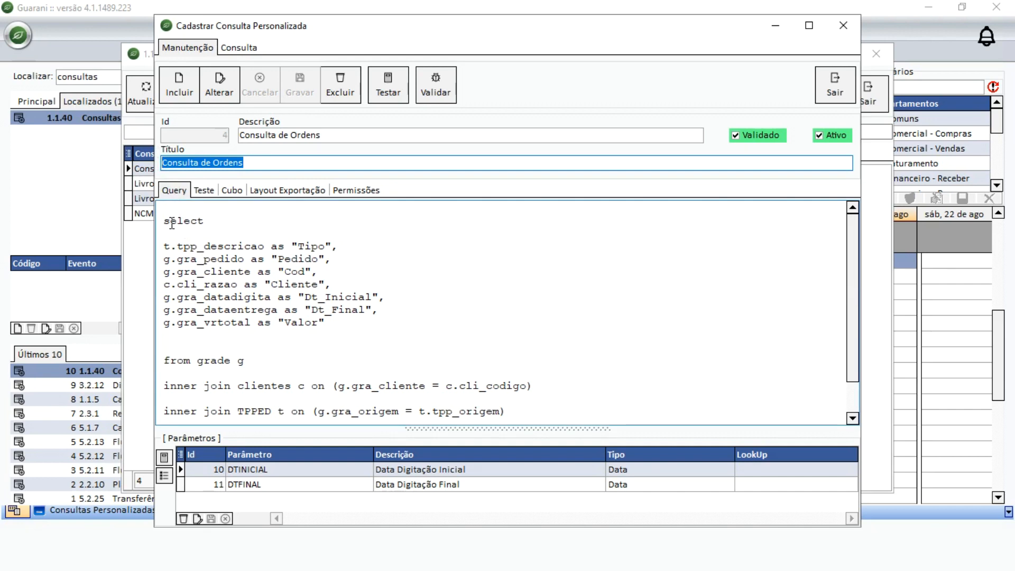
Put the query in edit mode and set the alias of the g.gra_dataentrega column to Dt_Entrega
mouse_move(852, 224)
left_mouse_down()
mouse_move(848, 254)
mouse_move(847, 225)
left_mouse_up()
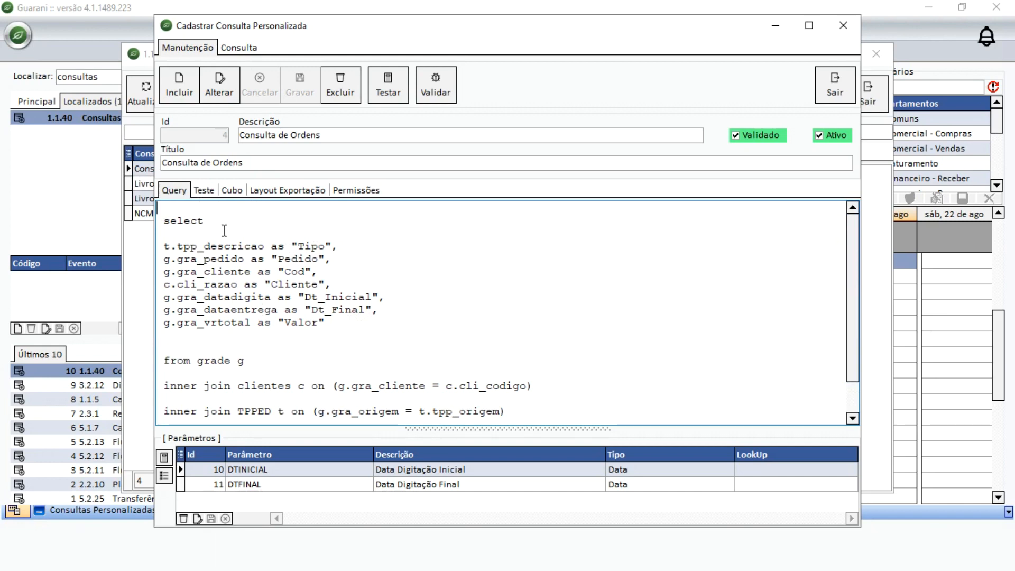
mouse_move(850, 225)
left_mouse_down()
mouse_move(852, 249)
mouse_move(852, 234)
left_mouse_up()
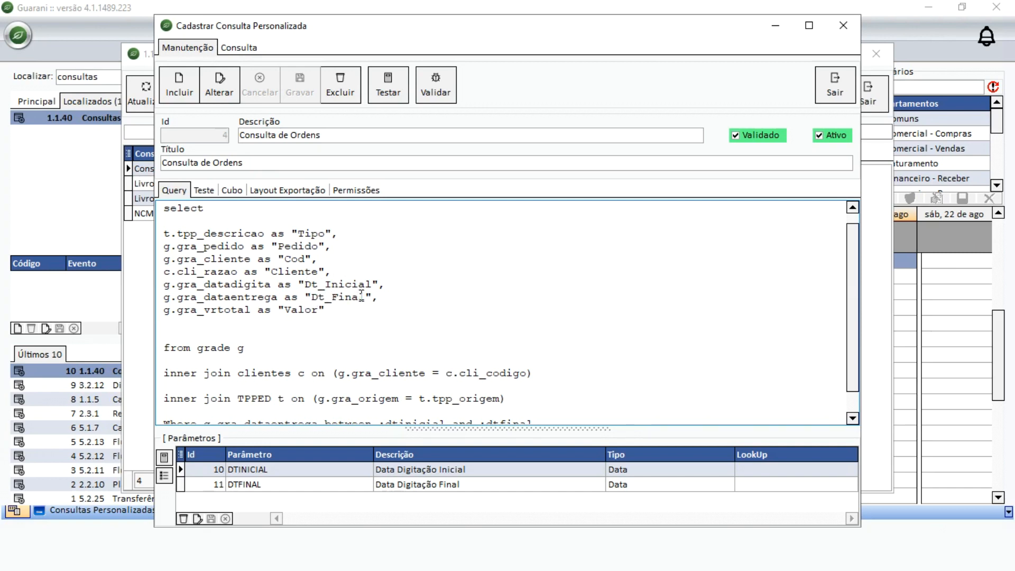
left_click(219, 87)
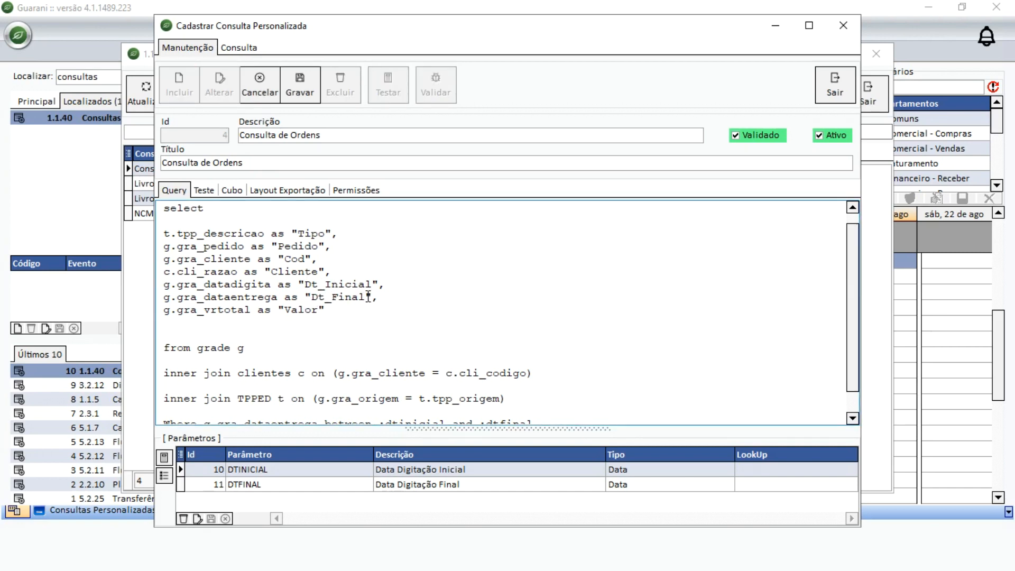
left_click_drag(366, 297, 332, 297)
type("Entrega")
Examine the query's source table, the date parameters in its Where clause and the type options of the DTINICIAL parameter
left_click_drag(197, 349, 243, 350)
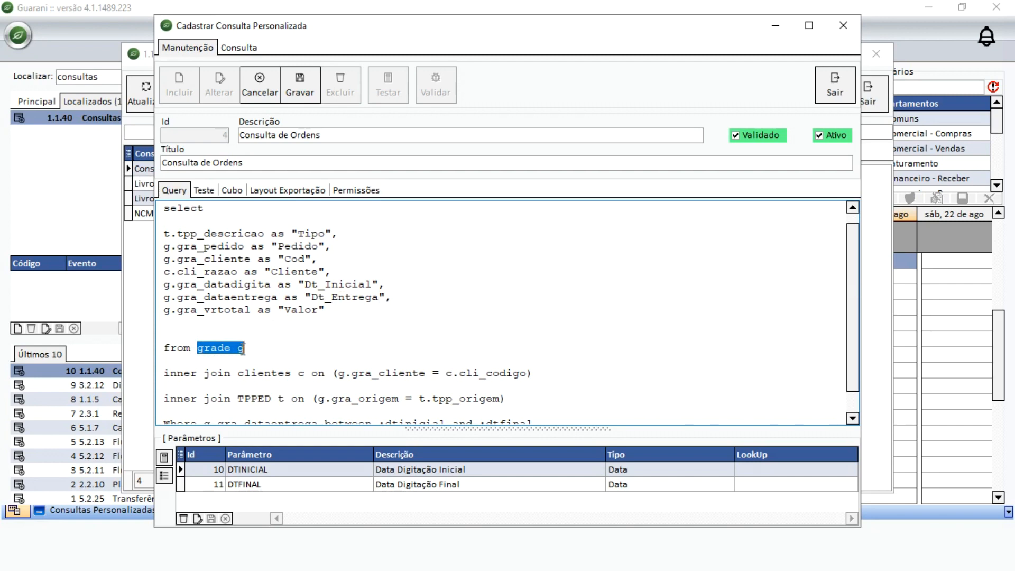
left_click(243, 350)
scroll(294, 343, "down", 1)
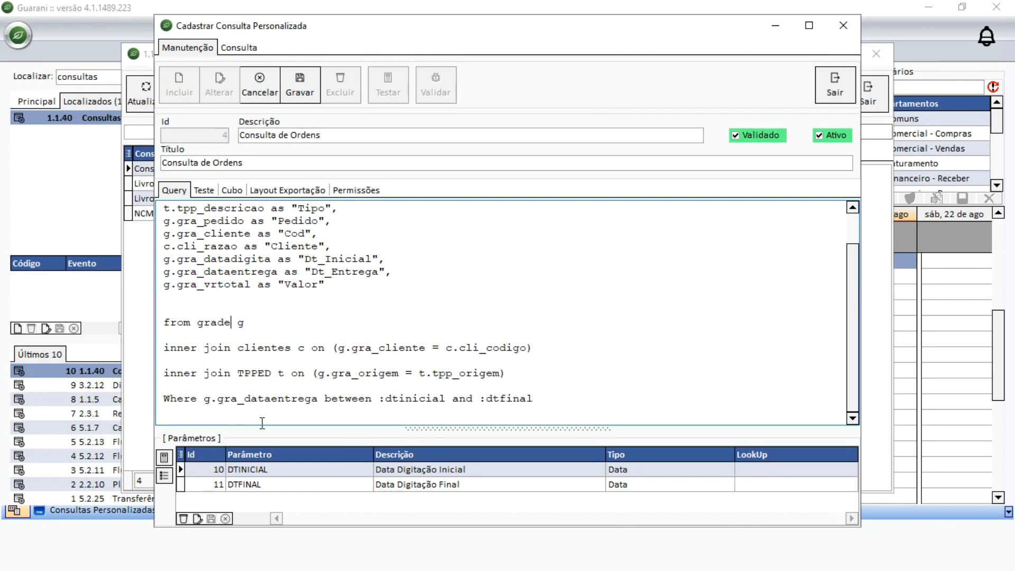
left_click_drag(381, 398, 442, 400)
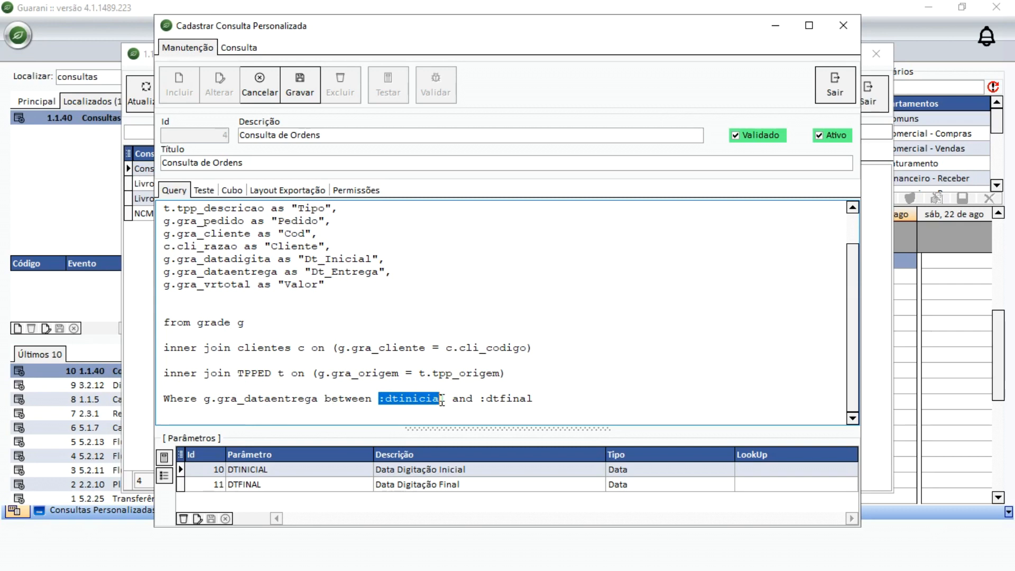
left_click(346, 391)
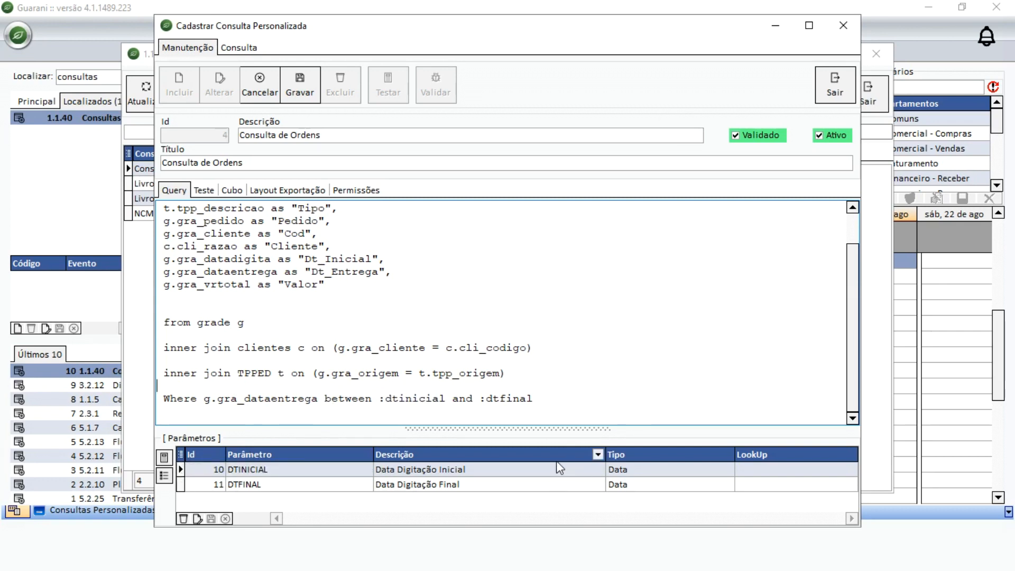
left_click(727, 469)
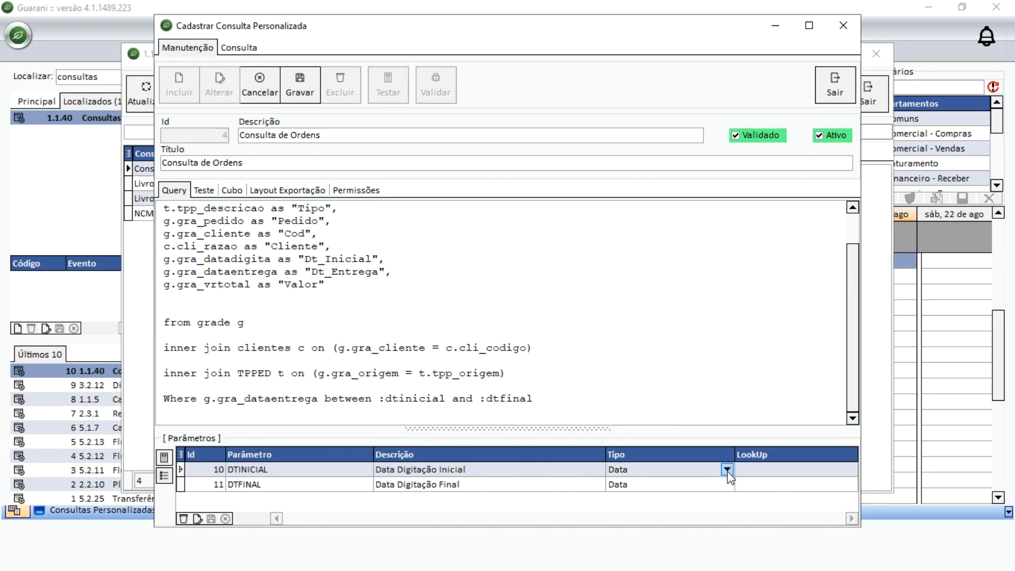
left_click(727, 470)
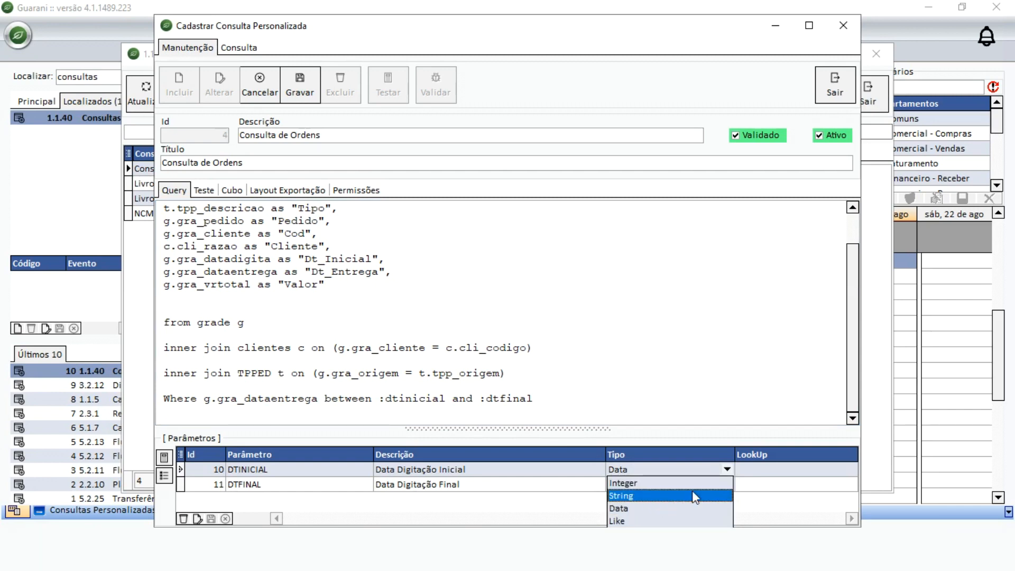
left_click(727, 468)
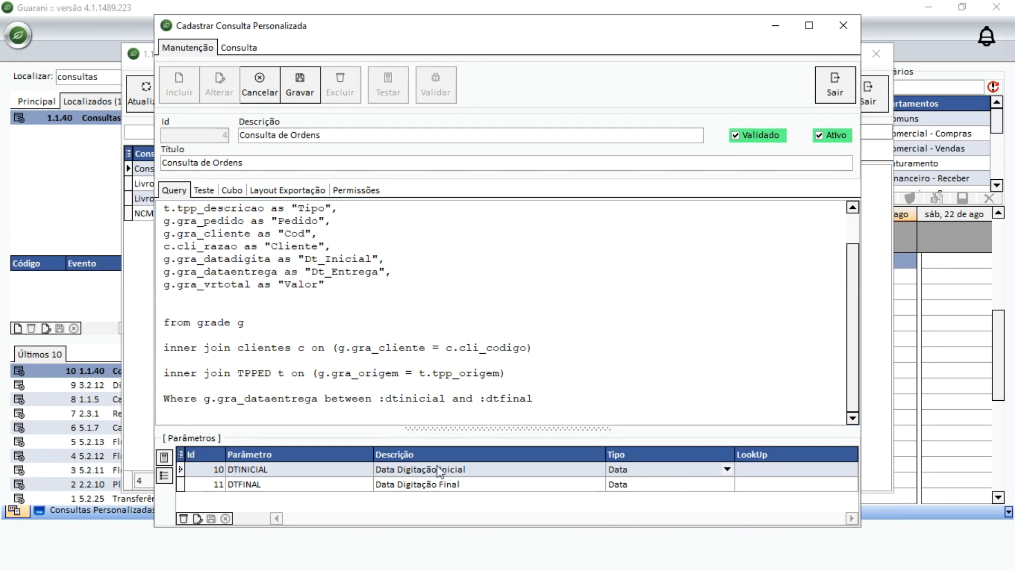
left_click(423, 389)
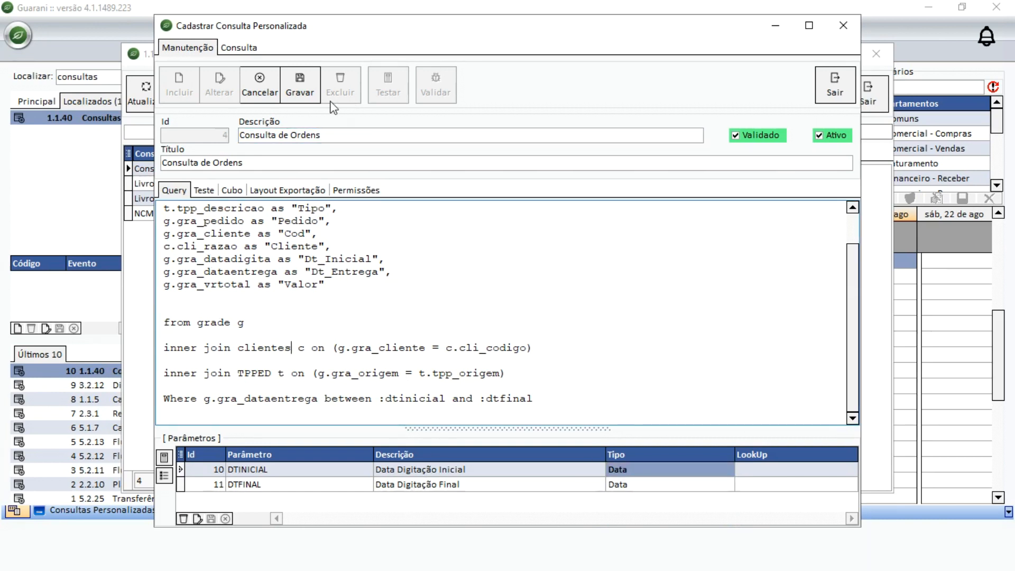
Save the query and start a test with Data Digitação Inicial set to 01/04/2020
left_click(295, 86)
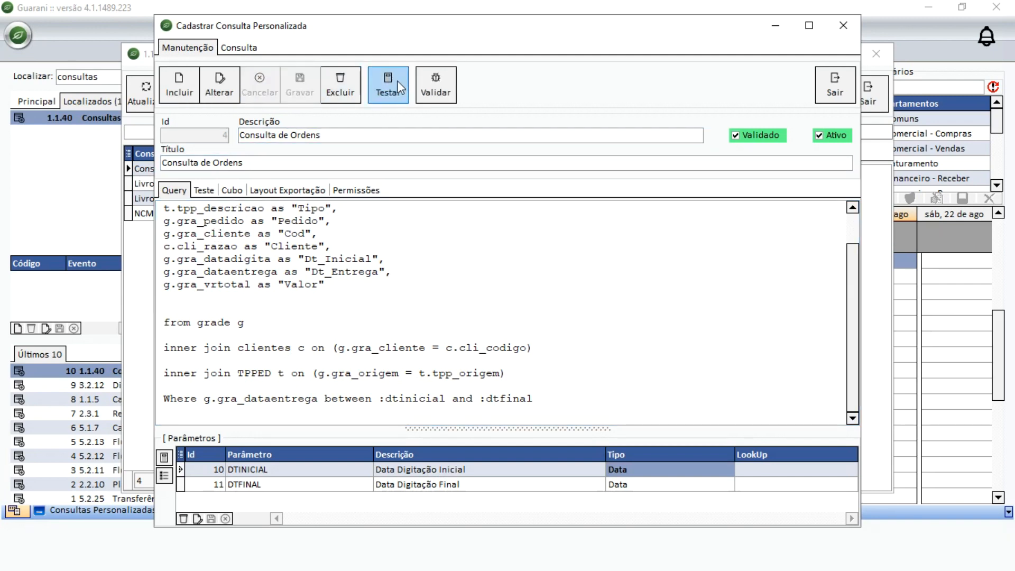
left_click(379, 87)
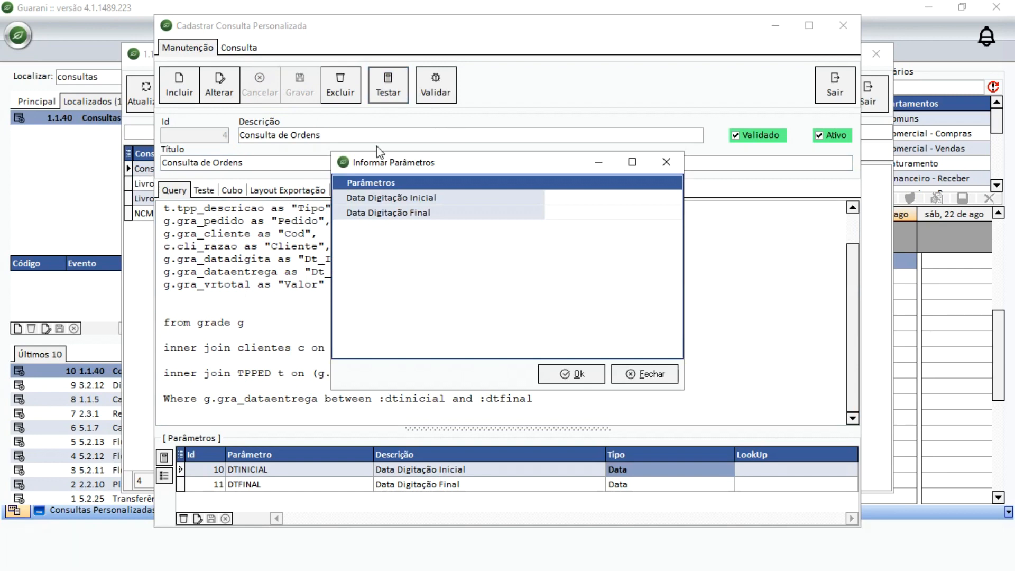
left_click_drag(492, 155, 472, 179)
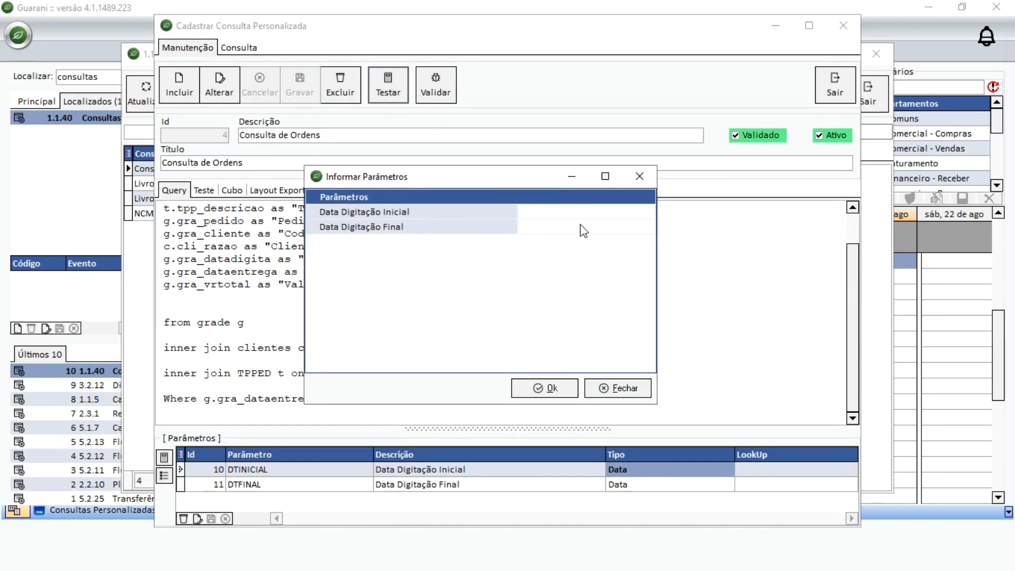
left_click(648, 214)
left_click(648, 212)
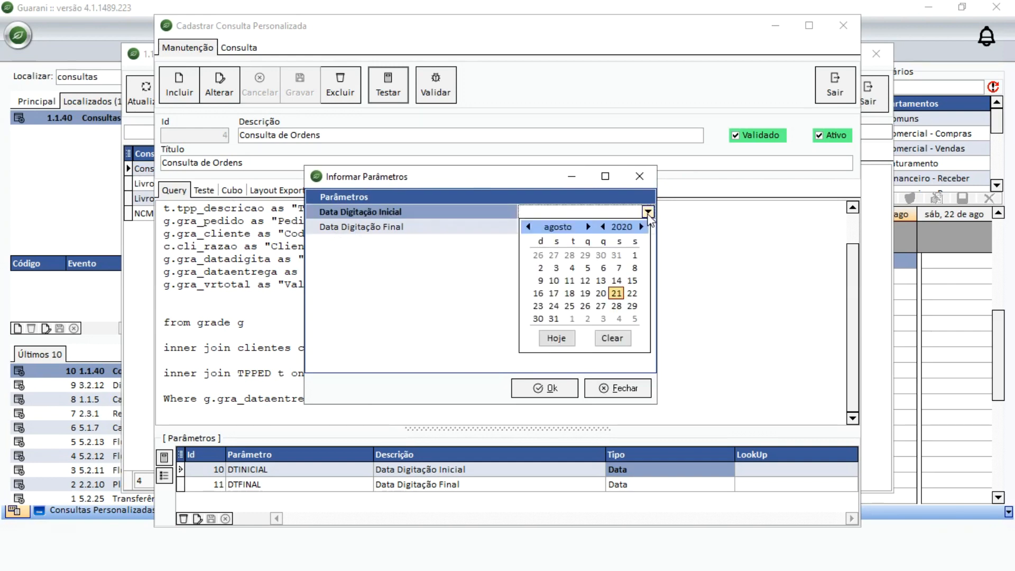
left_click(528, 228)
left_click(528, 228)
left_click(529, 228)
left_click(528, 228)
left_click(588, 256)
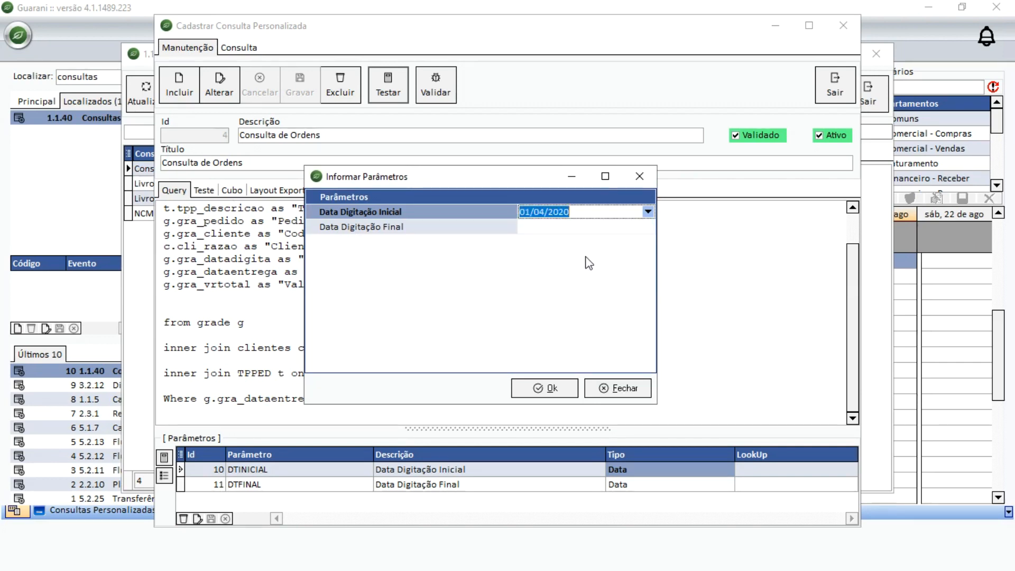
Set Data Digitação Final to today's date and run the test of the query
left_click(612, 228)
left_click(648, 227)
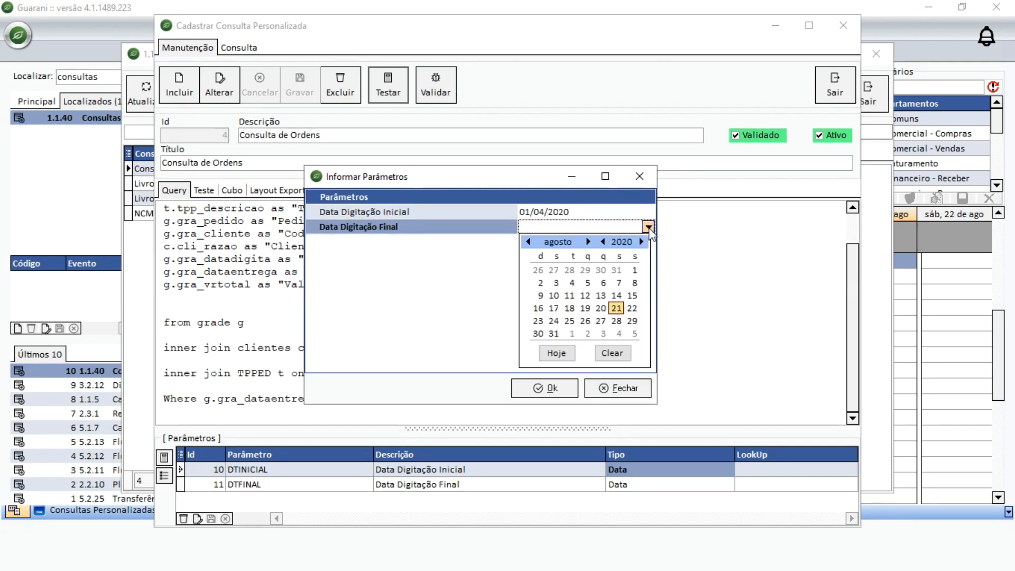
left_click(565, 358)
left_click(546, 386)
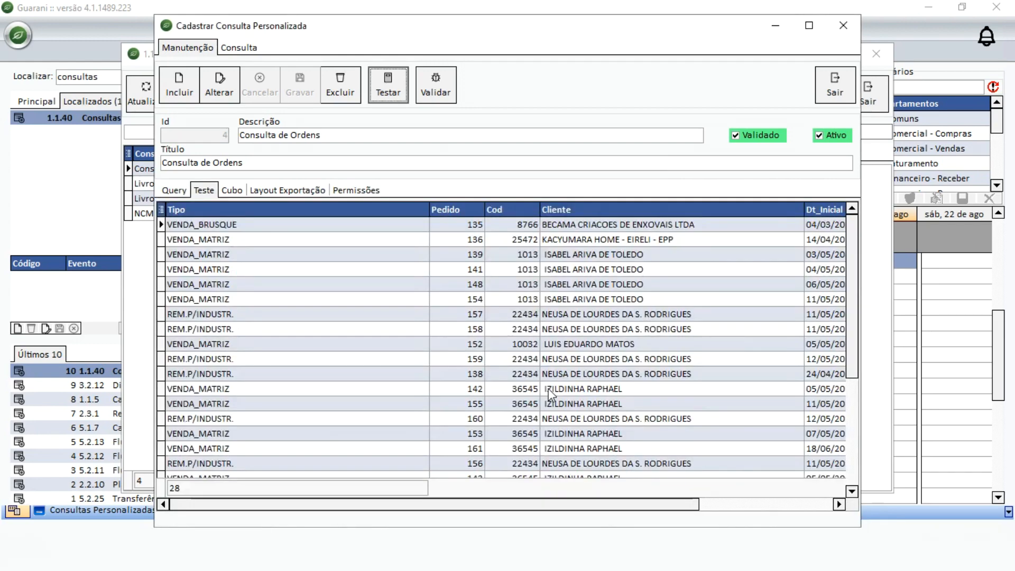
Compare the query's column aliases with the test result columns, from Tipo through Valor
left_click(175, 191)
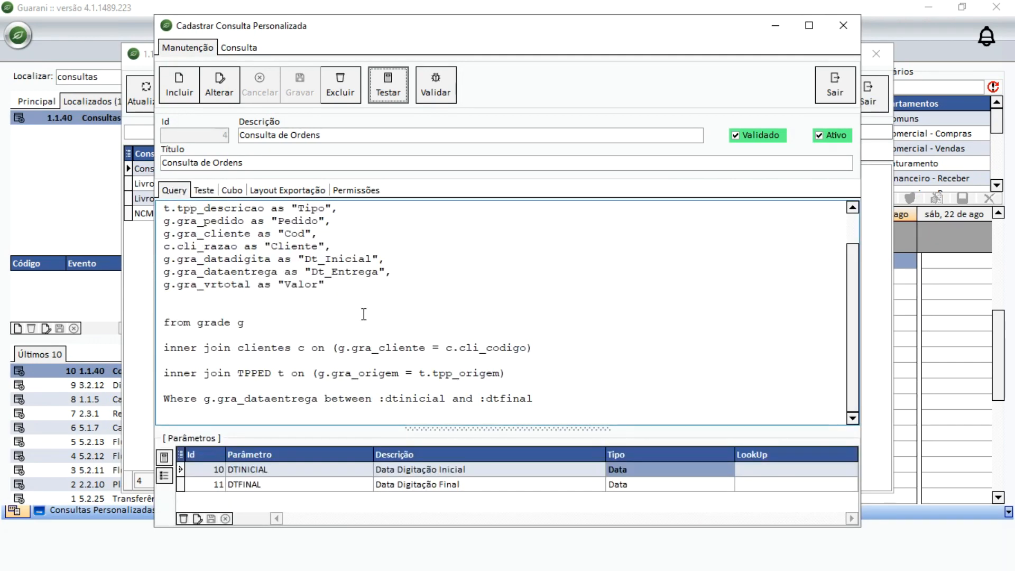
scroll(363, 314, "up", 1)
left_click(209, 190)
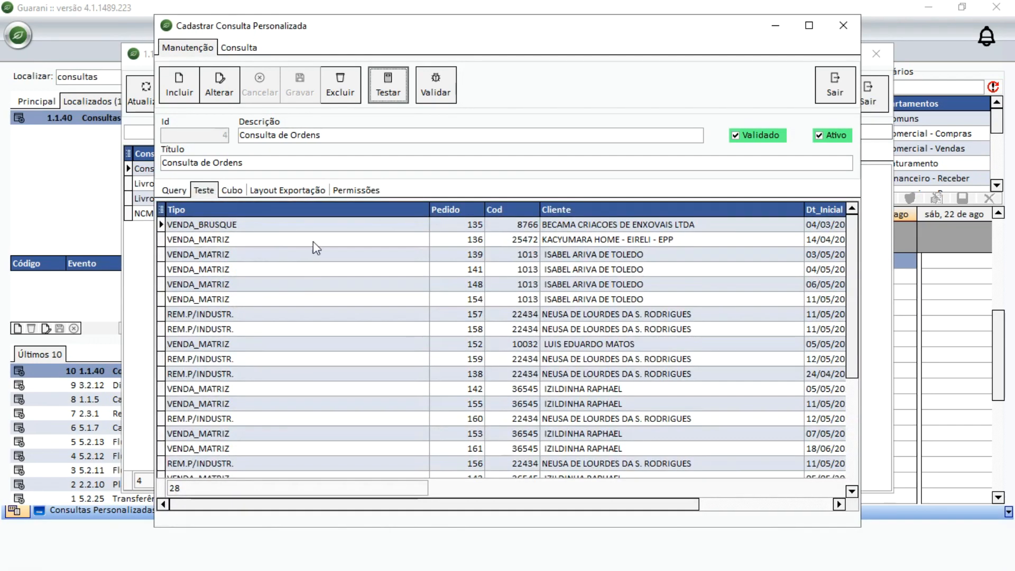
left_click_drag(852, 219, 717, 226)
left_click_drag(362, 504, 506, 504)
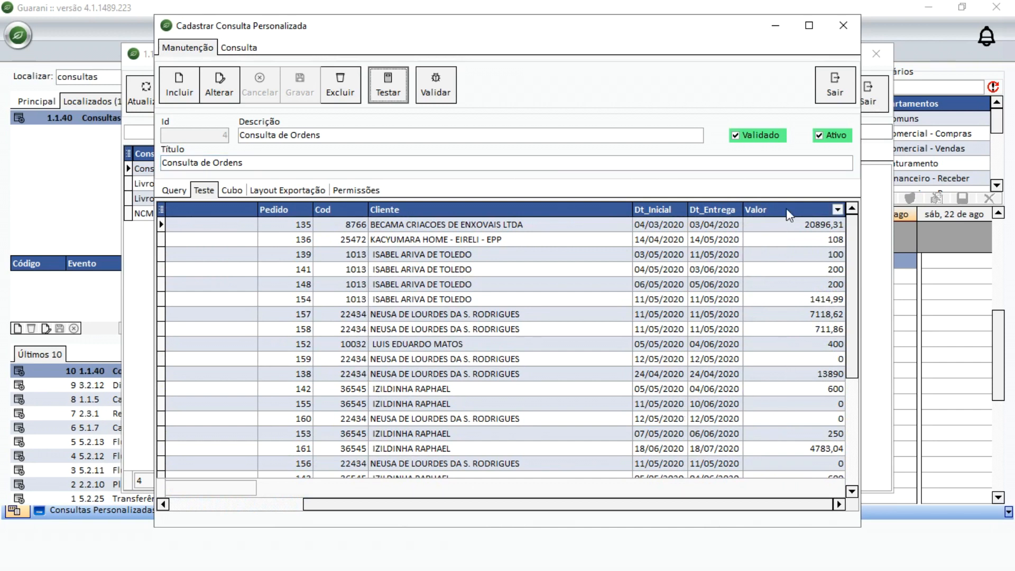
left_click_drag(384, 511, 279, 512)
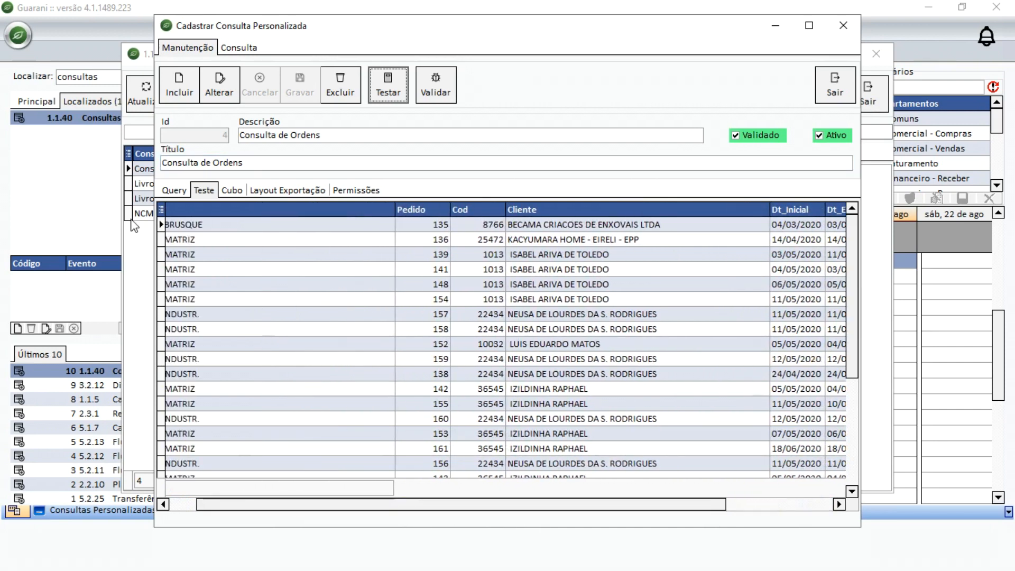
Build the query's cube with Valor as data field and Cliente and Dt_Inicial as row fields, and save it
left_click(232, 191)
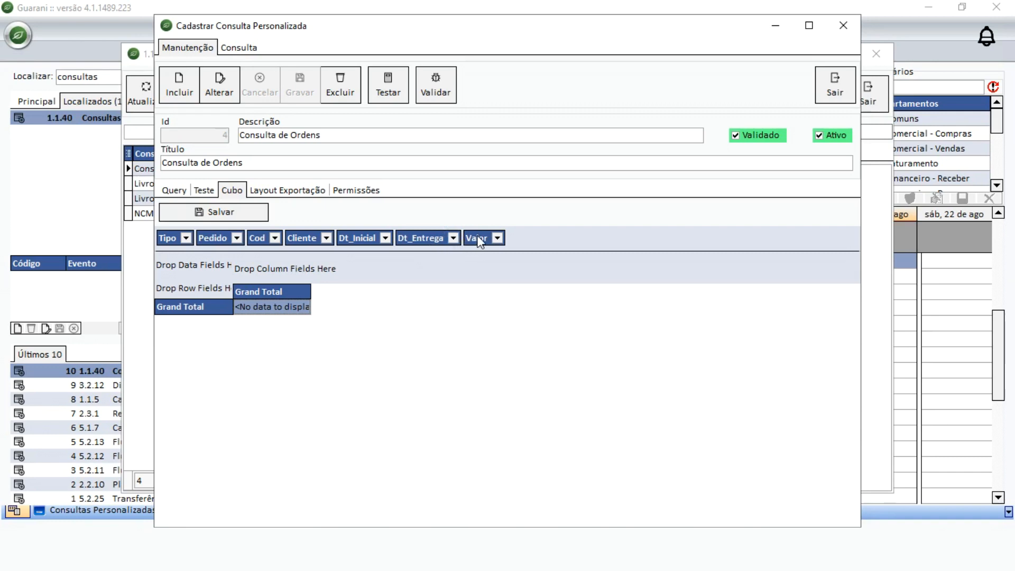
left_click_drag(441, 262, 166, 262)
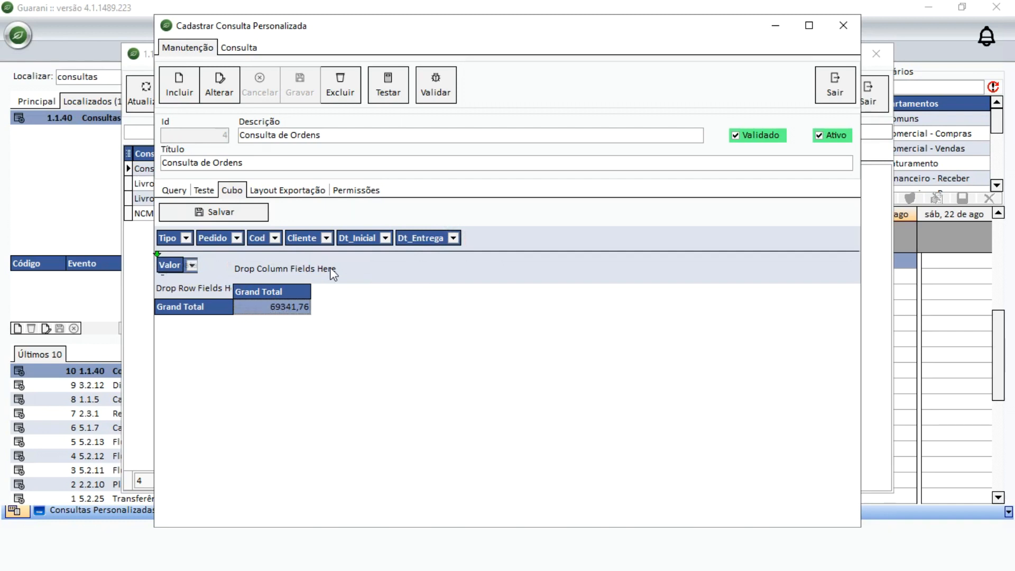
left_click_drag(321, 245, 162, 296)
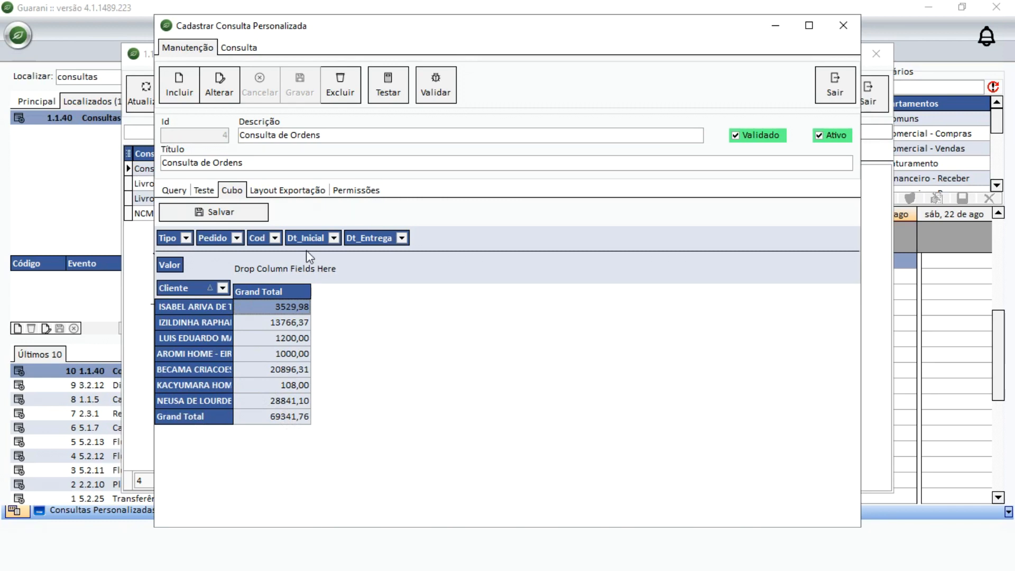
left_click_drag(264, 255, 228, 291)
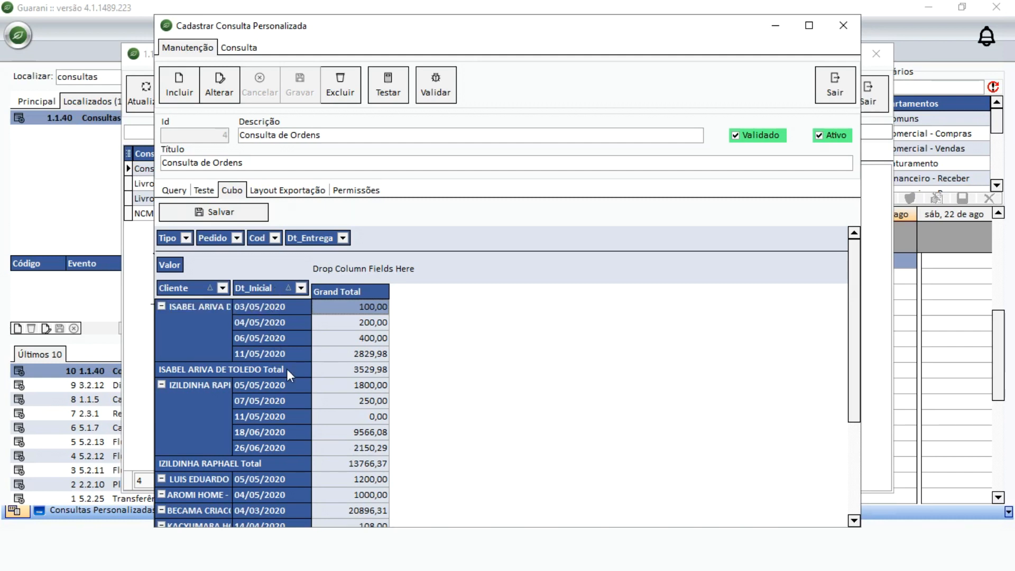
scroll(333, 364, "down", 3)
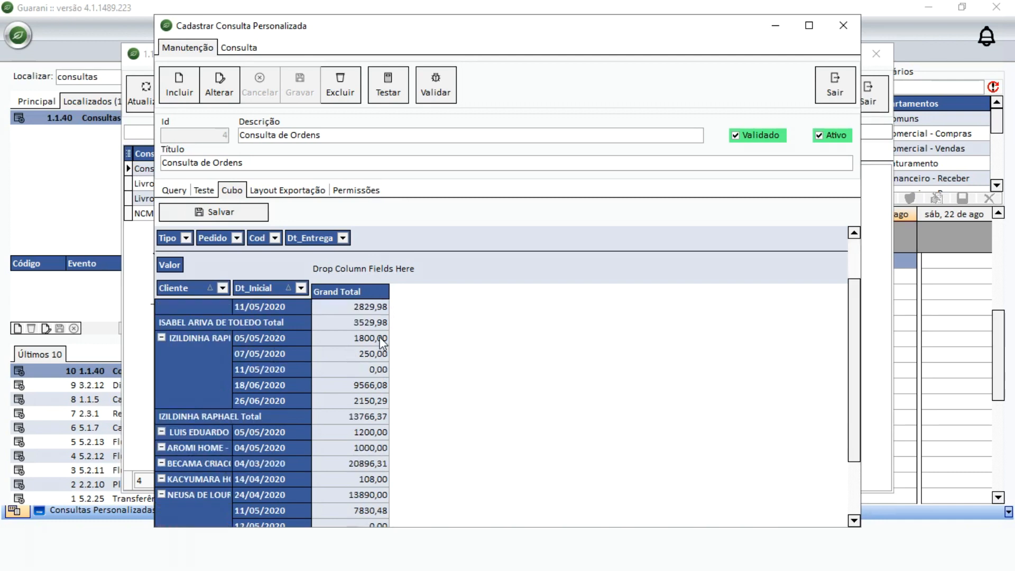
scroll(336, 391, "up", 3)
scroll(346, 350, "down", 3)
left_click(242, 213)
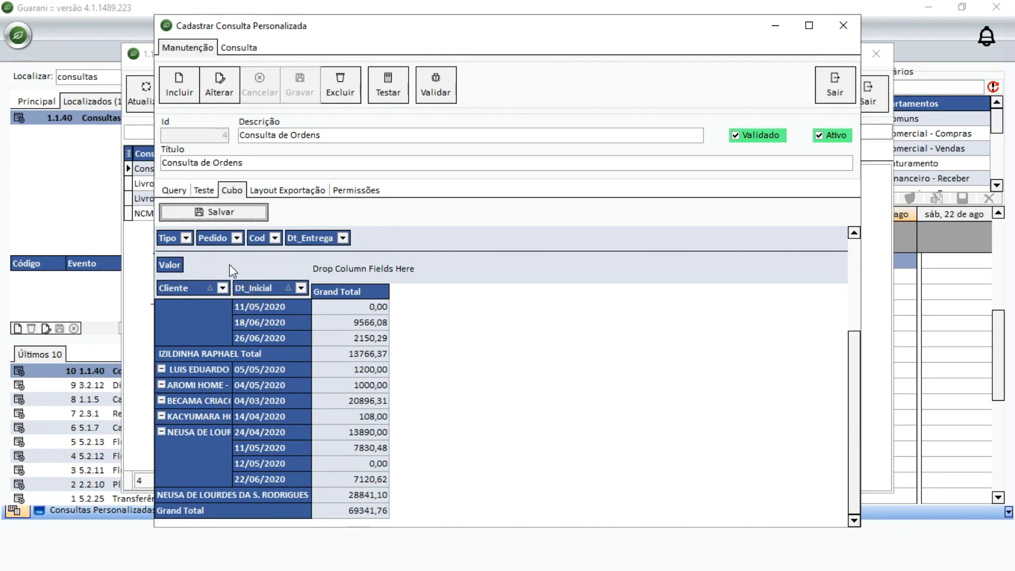
Check the query's export layout, and grant the user GUARANI access in the query's permissions
left_click(288, 193)
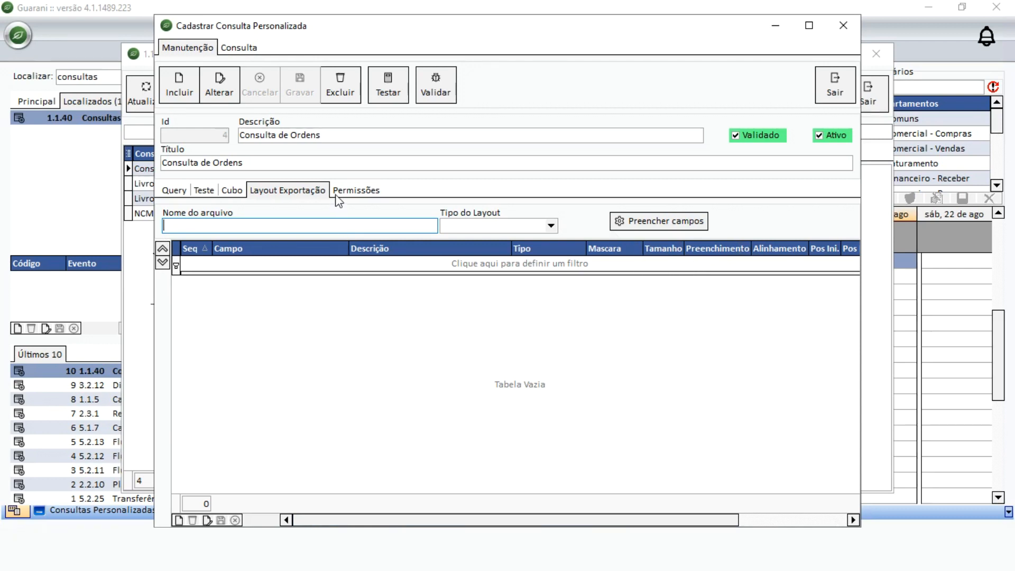
left_click(351, 192)
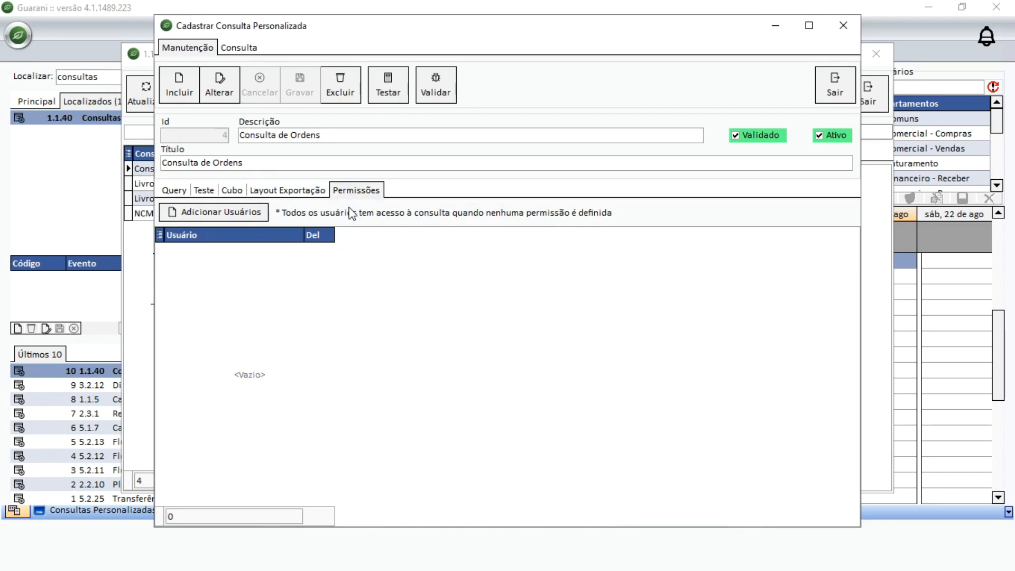
left_click(236, 218)
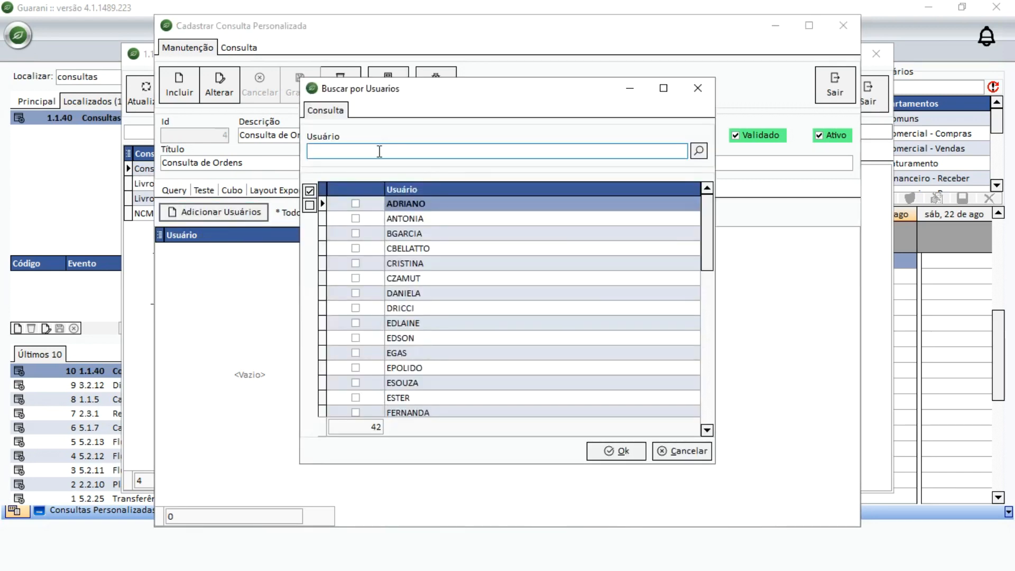
type("GUARANI")
left_click(698, 151)
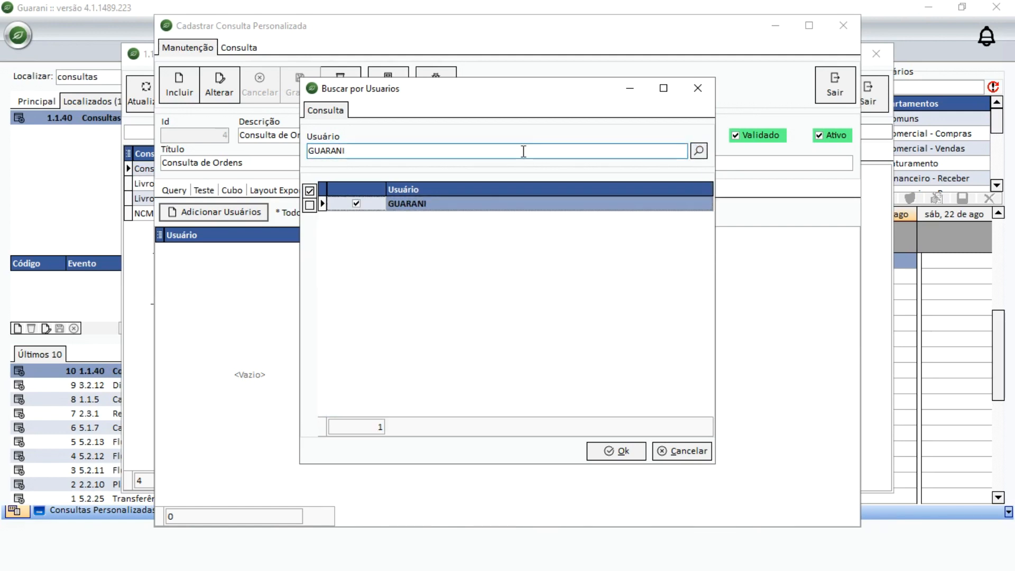
left_click(355, 204)
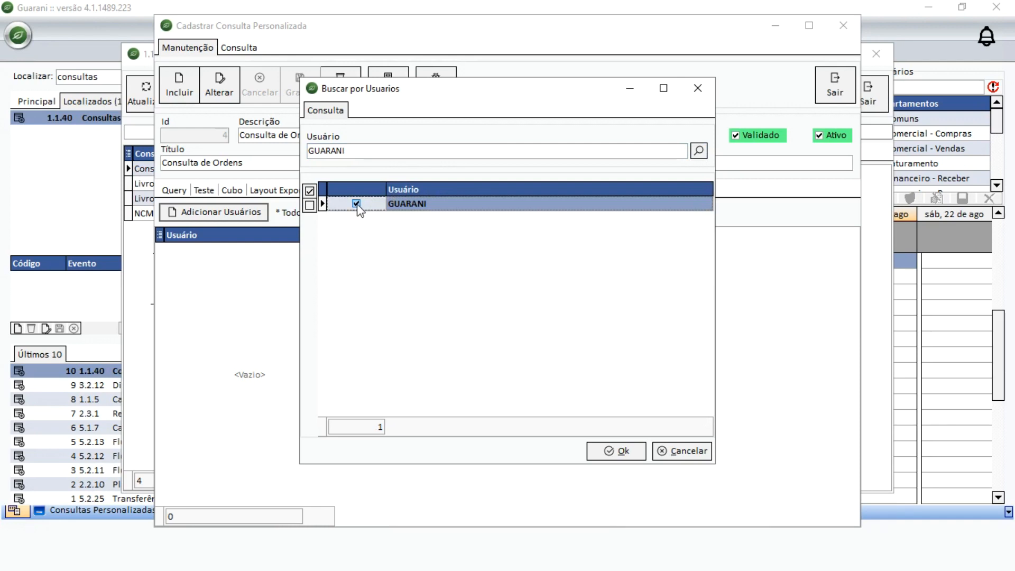
left_click(632, 454)
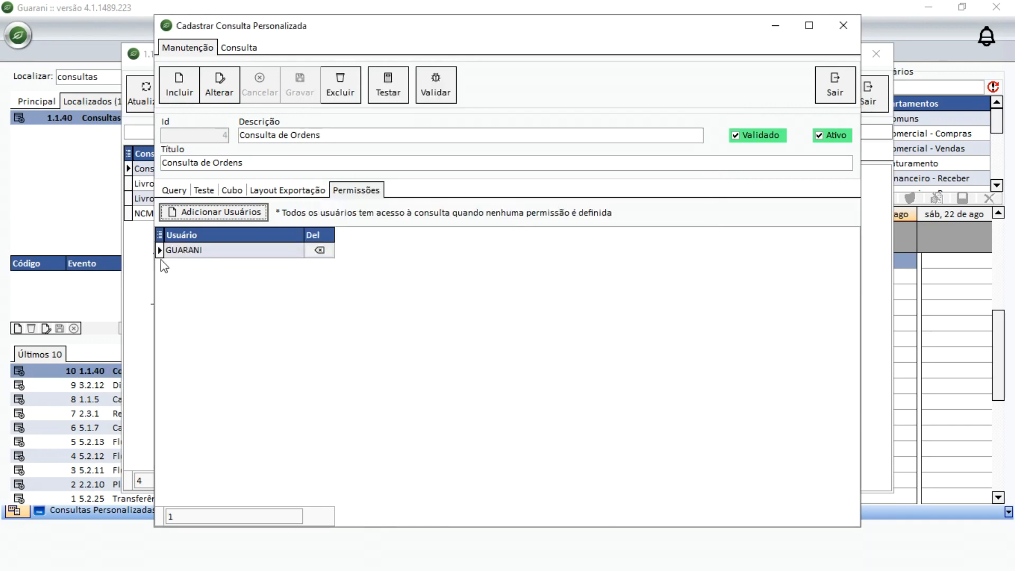
Validate the Consulta de Ordens script and close the query registration window
left_click_drag(276, 26, 479, 39)
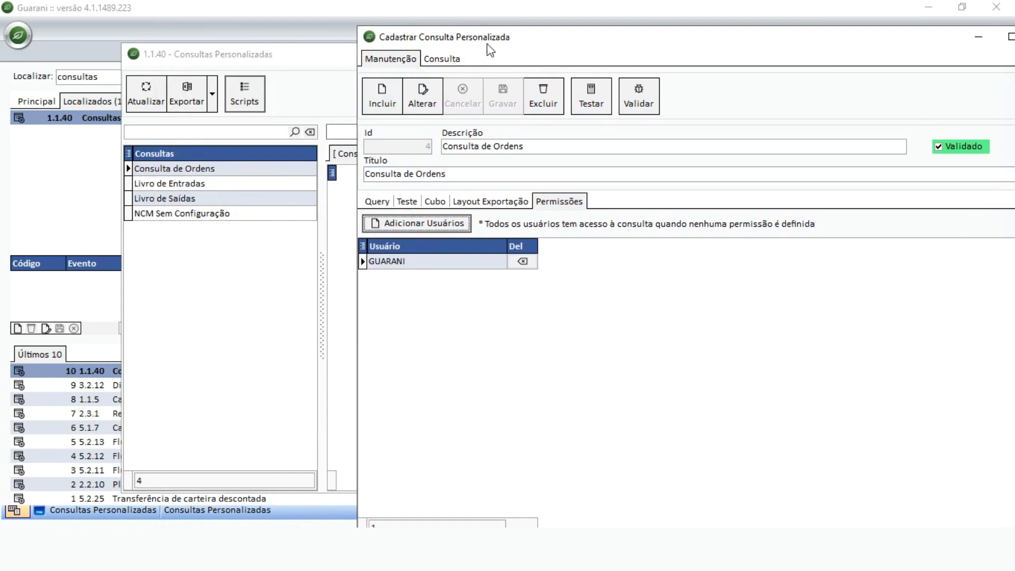
left_click_drag(551, 50, 500, 48)
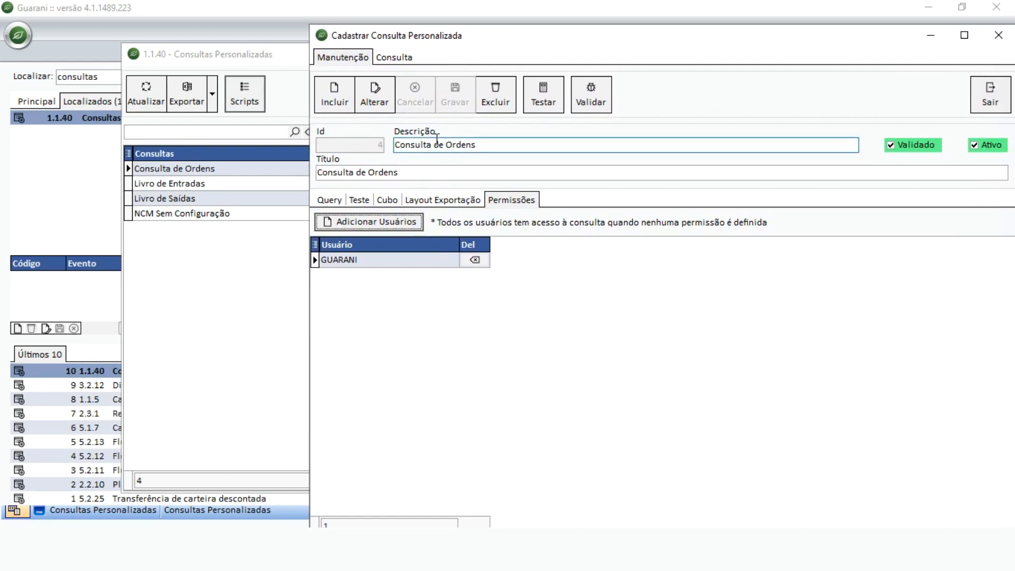
left_click_drag(566, 37, 545, 14)
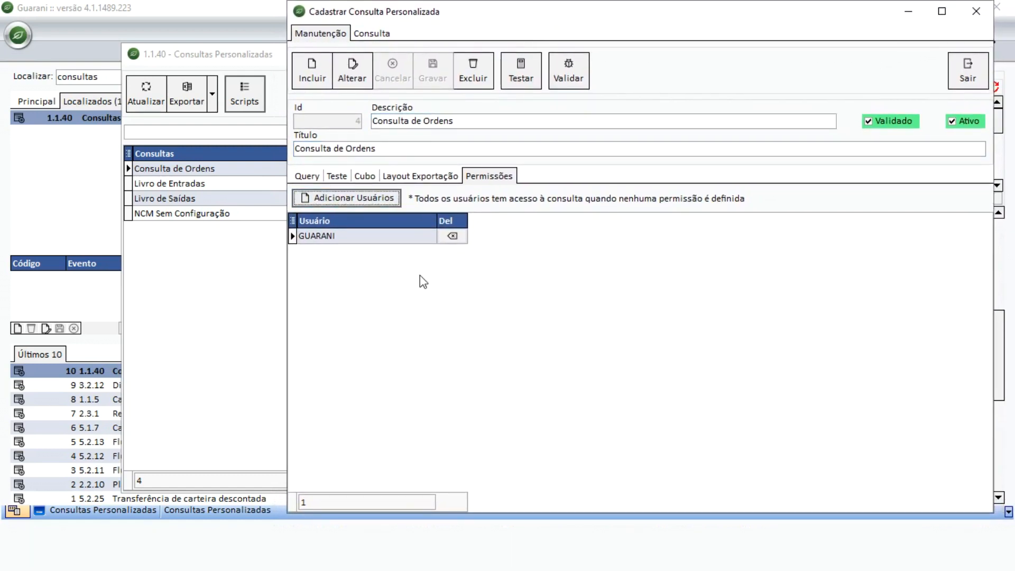
left_click(307, 178)
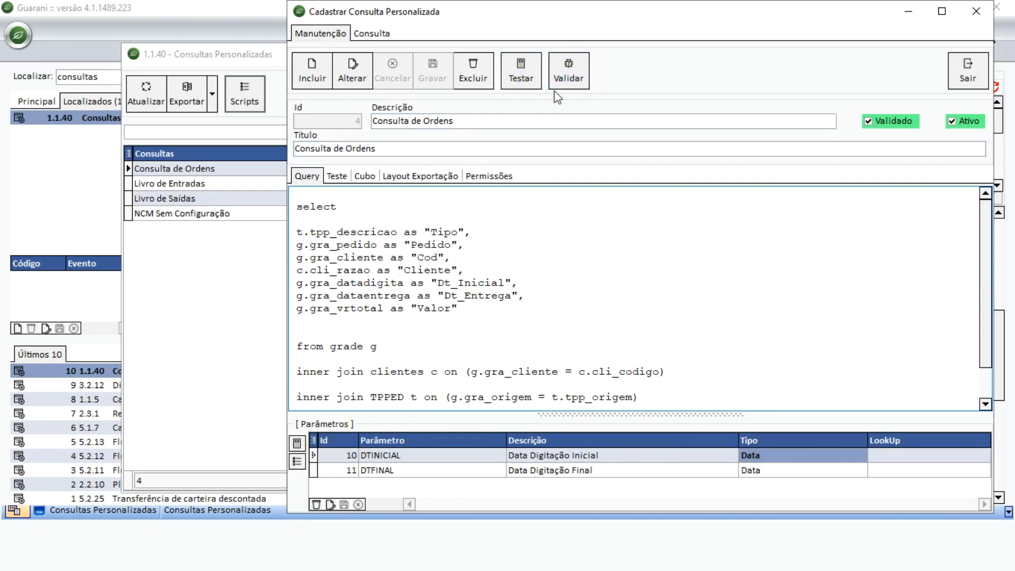
left_click(573, 84)
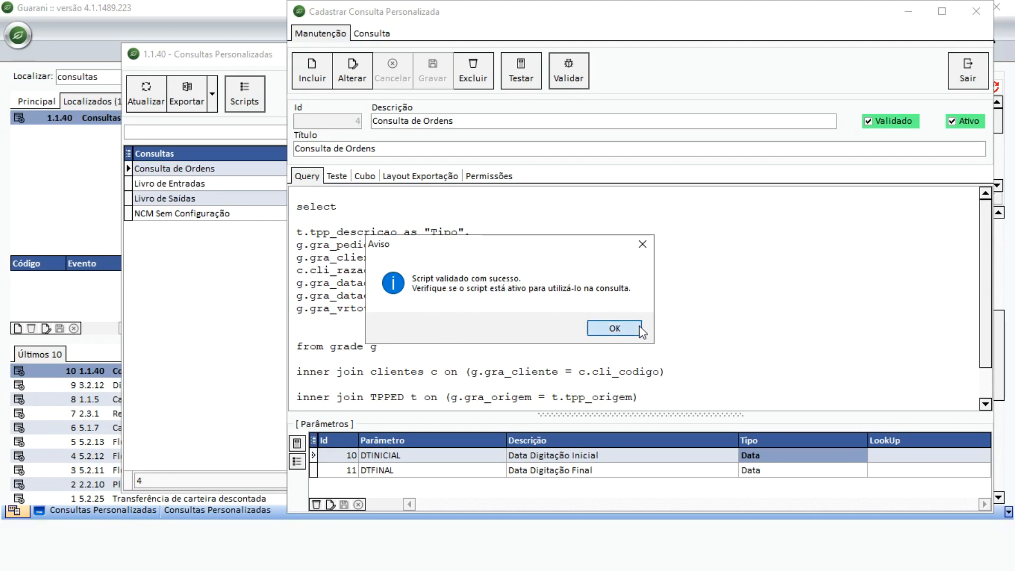
left_click(613, 327)
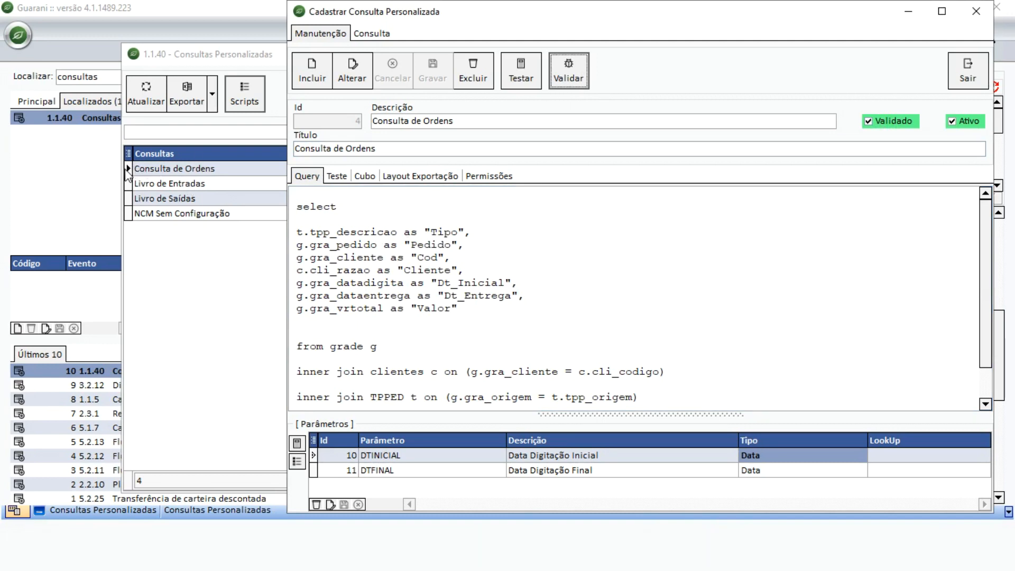
left_click(350, 202)
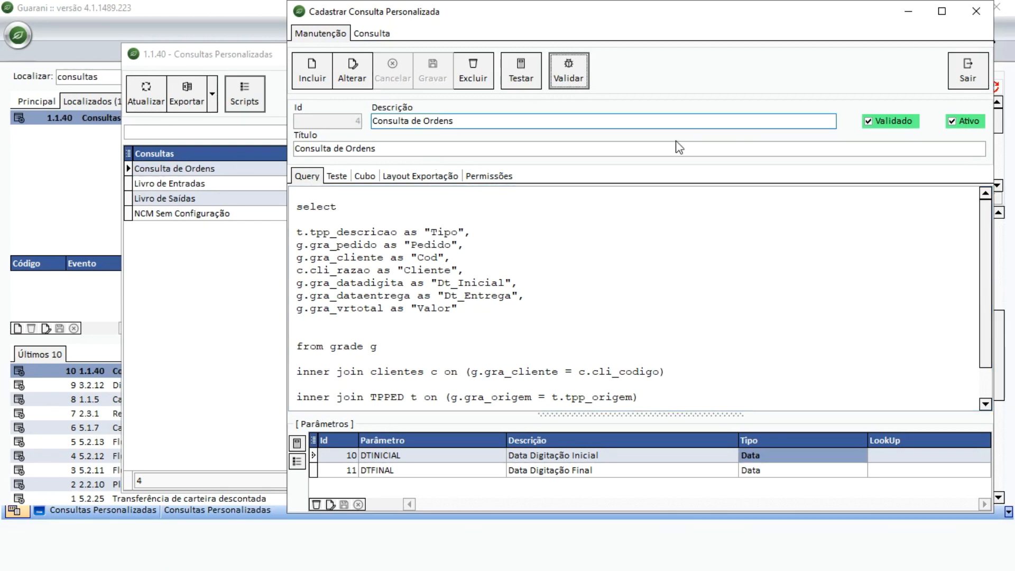
left_click(976, 12)
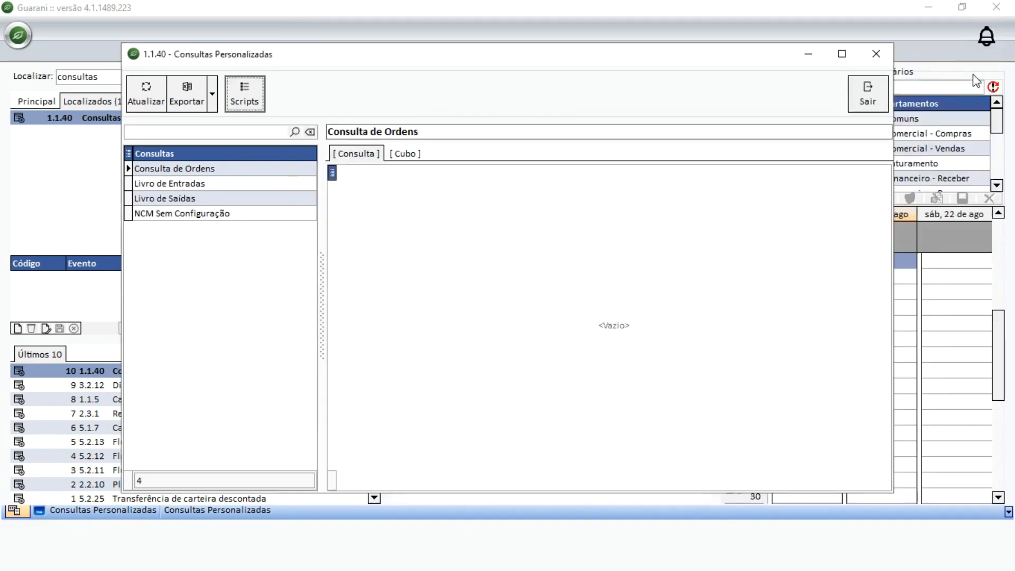
Set the custom queries window aside, open Digitação de ordens (3.2.12) and start a new order
left_click(809, 54)
left_click(159, 385)
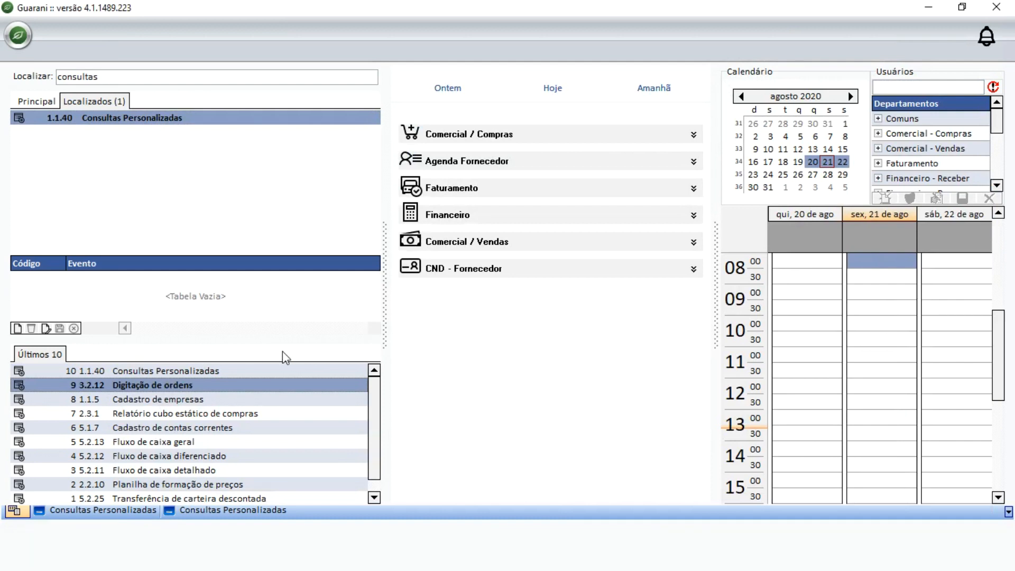
double_click(209, 386)
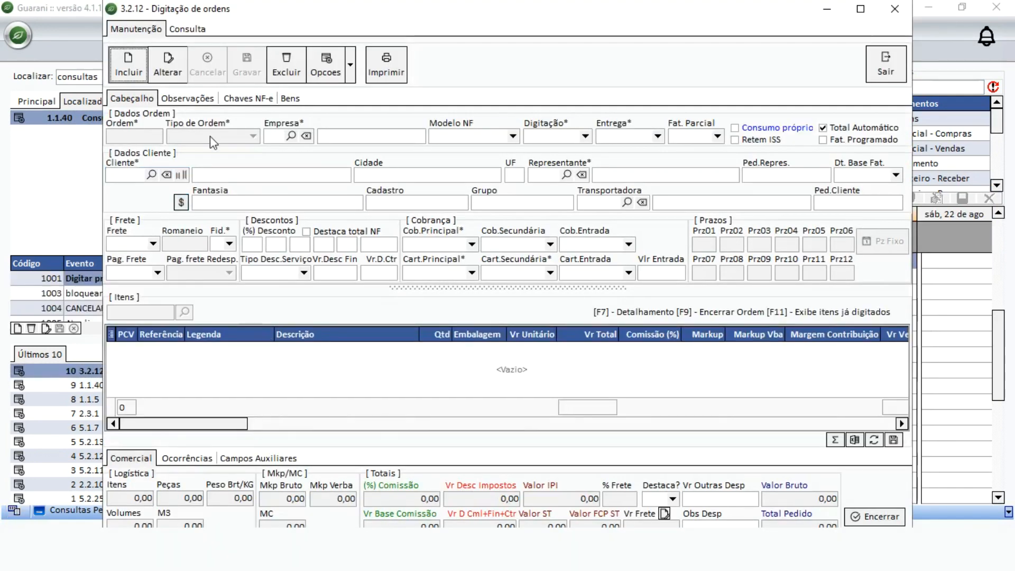
left_click(121, 78)
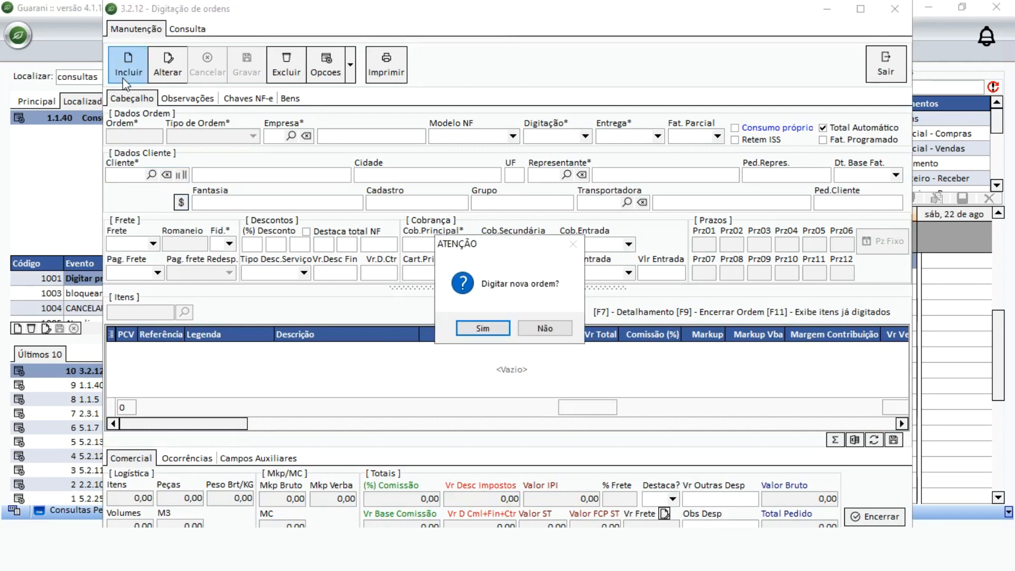
left_click(471, 328)
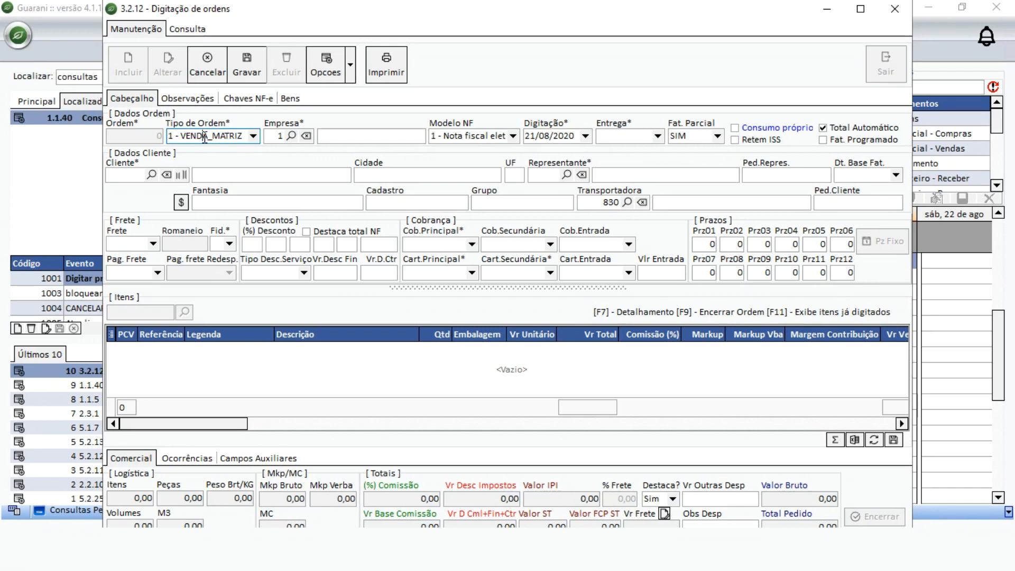
Look up the dictionary object of the Tipo de Ordem field and examine its table and column names
key("F1")
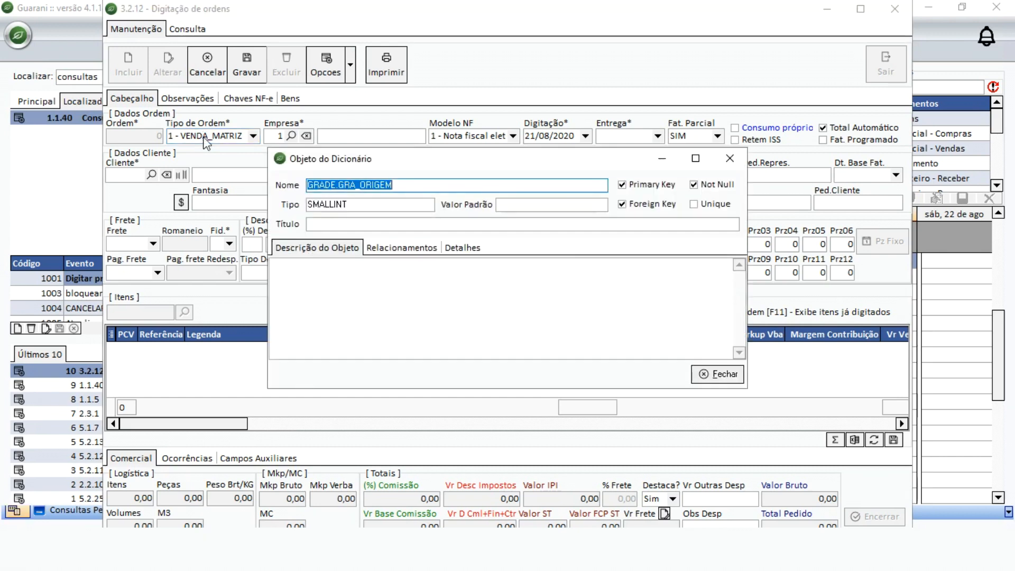
left_click(335, 185)
left_click_drag(312, 185, 300, 185)
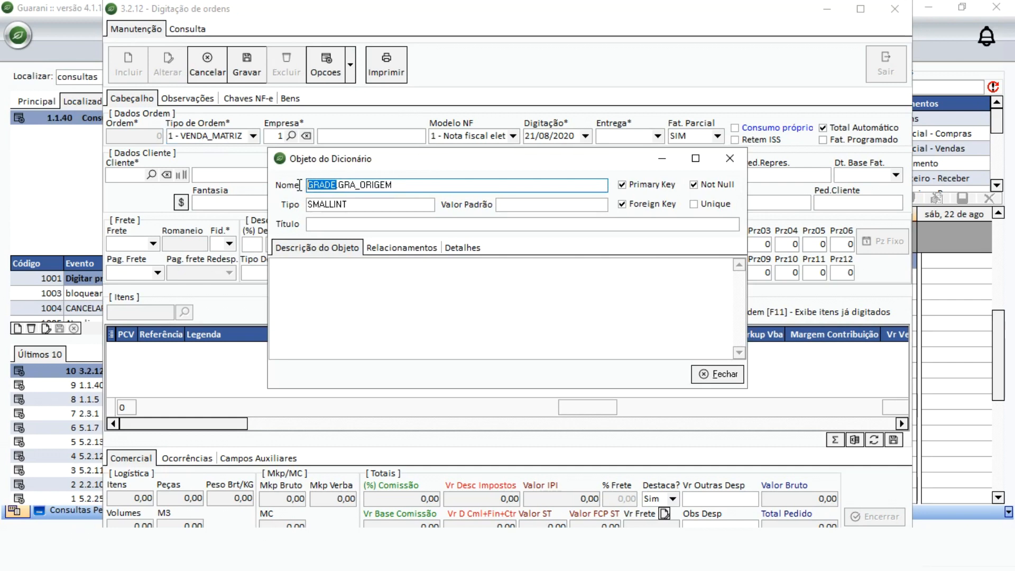
left_click_drag(353, 158, 273, 228)
left_click_drag(427, 233, 517, 122)
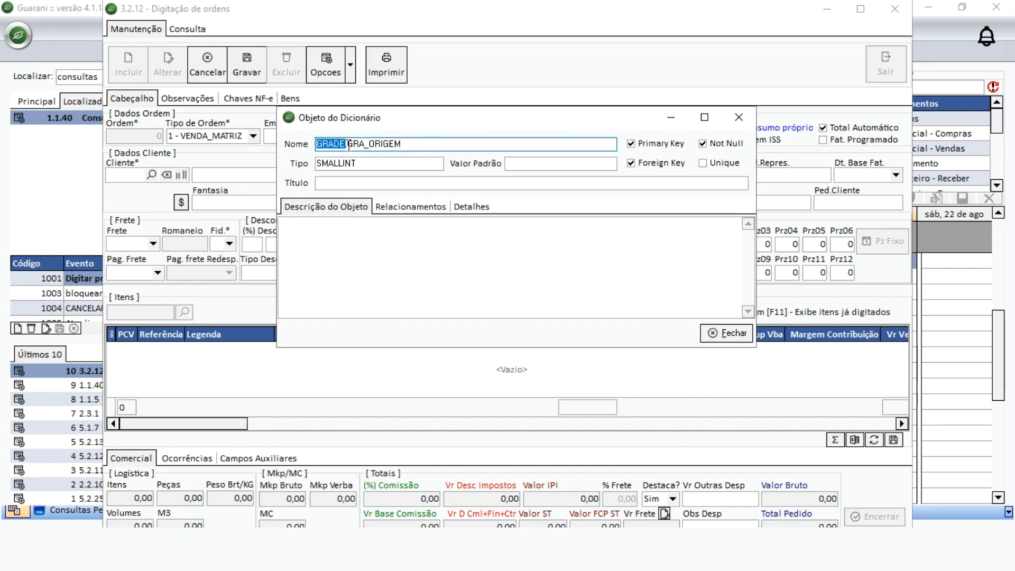
left_click_drag(348, 144, 419, 149)
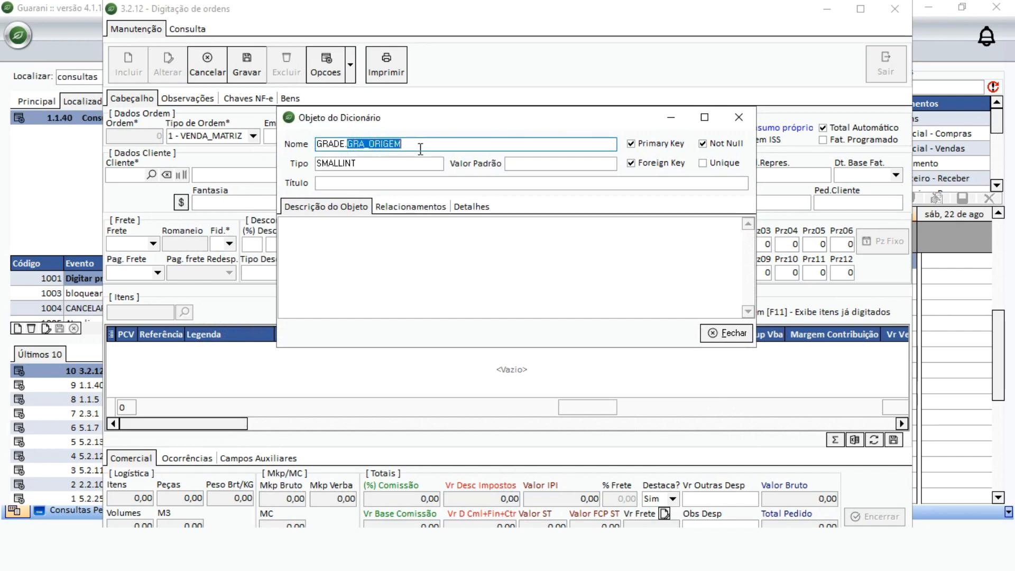
left_click_drag(349, 146, 416, 144)
left_click_drag(458, 113, 363, 174)
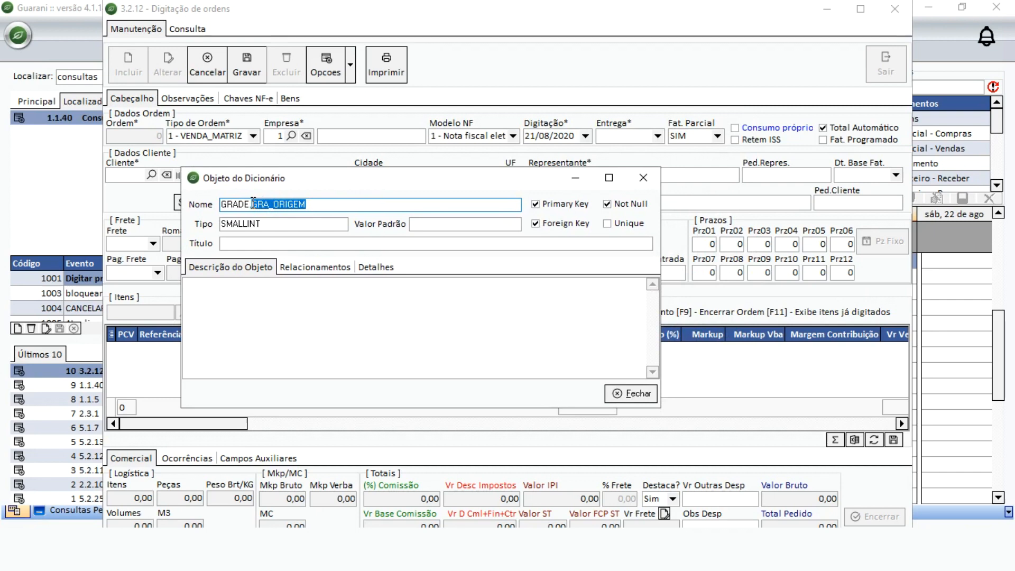
left_click_drag(252, 203, 222, 205)
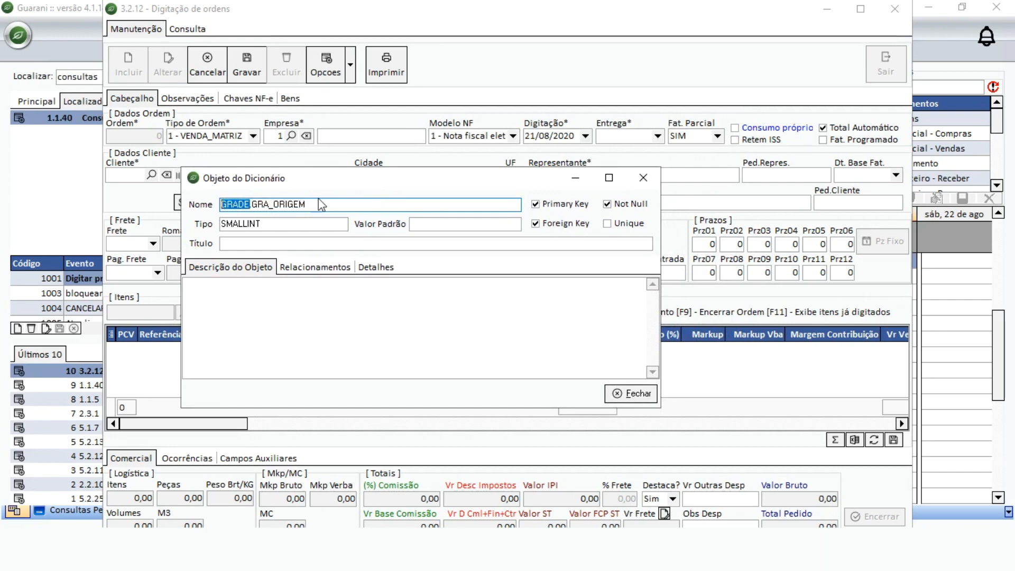
left_click(638, 180)
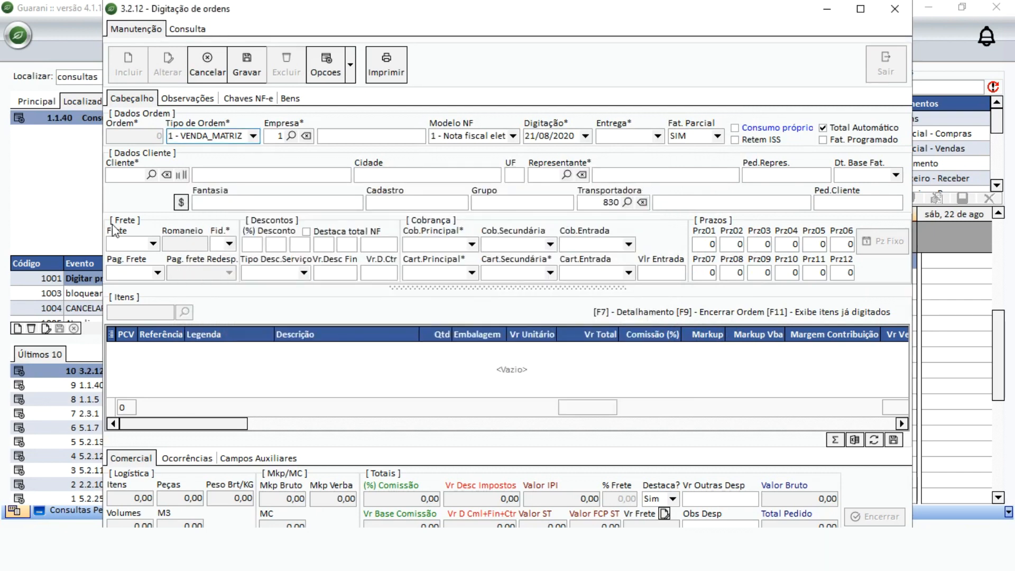
Look up the dictionary object of the Cliente field and examine its table and column names
left_click(131, 177)
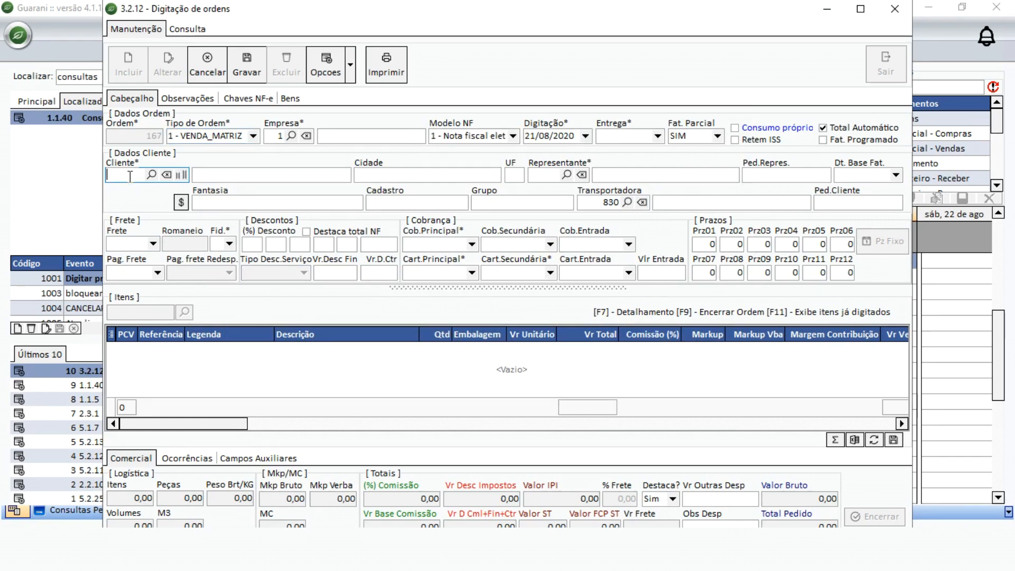
key("F1")
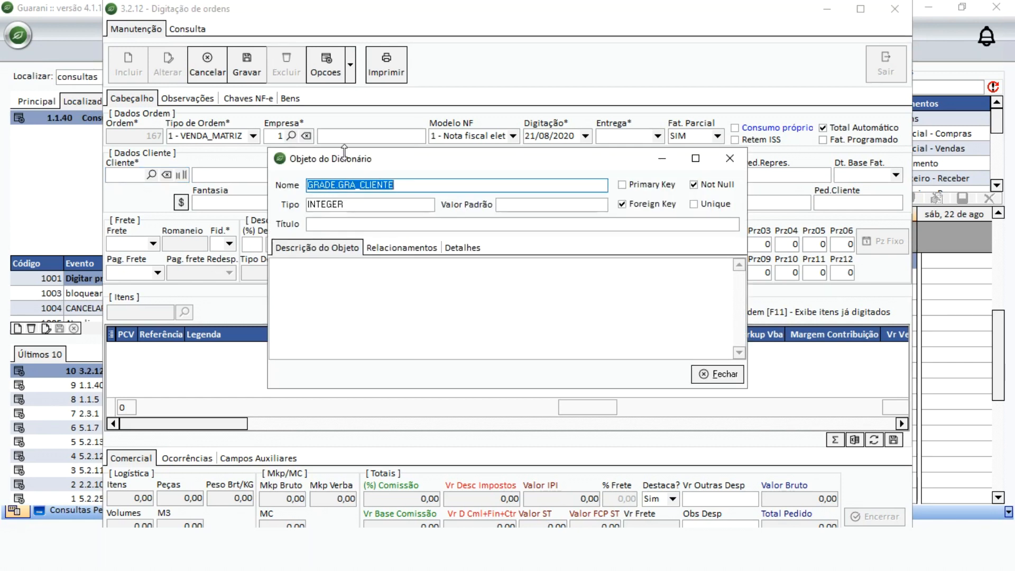
left_click_drag(337, 184, 293, 191)
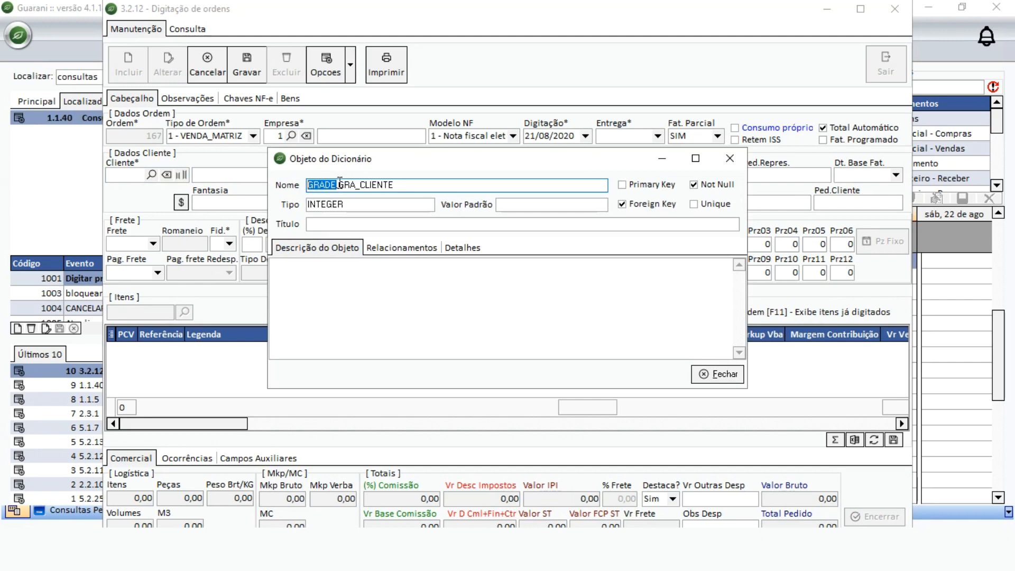
mouse_move(338, 185)
left_mouse_down()
mouse_move(398, 188)
mouse_move(338, 185)
left_mouse_up()
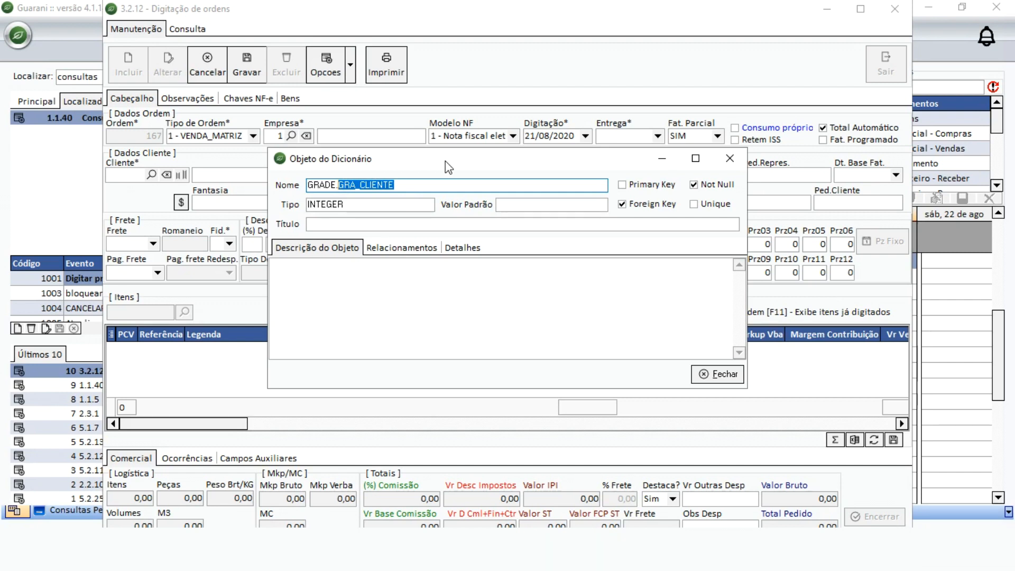
left_click_drag(445, 160, 438, 189)
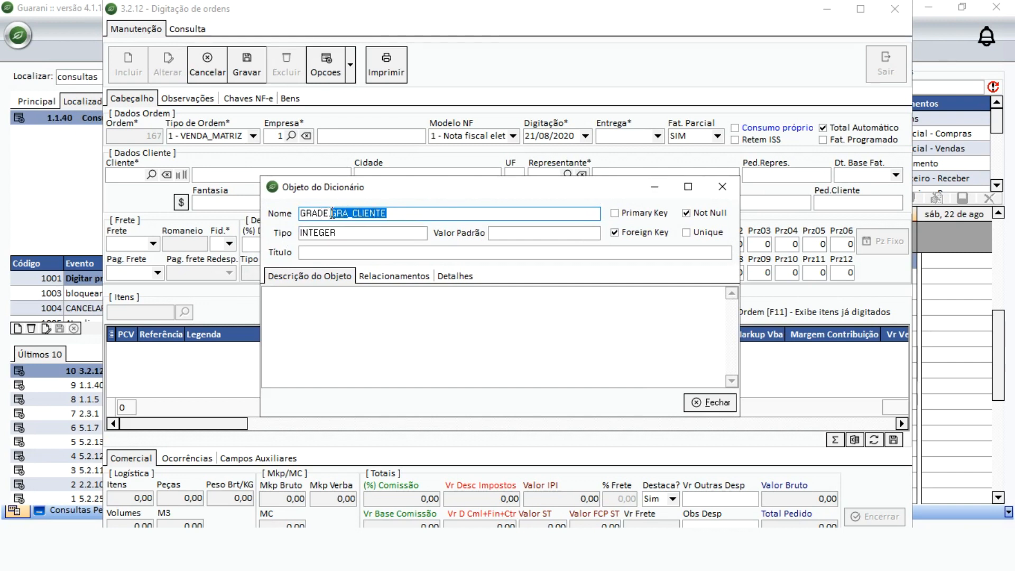
left_click_drag(328, 212, 387, 212)
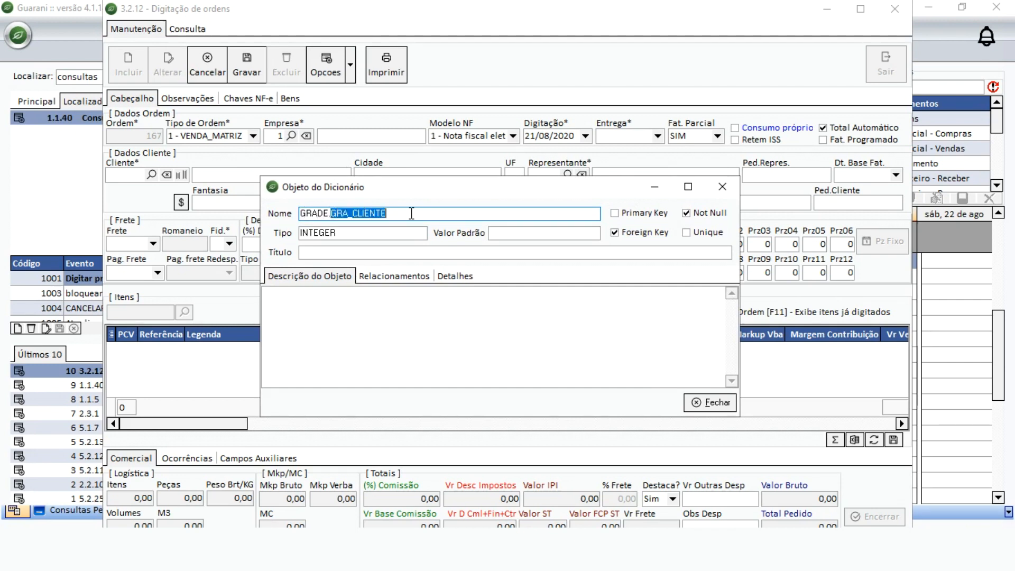
left_click(721, 188)
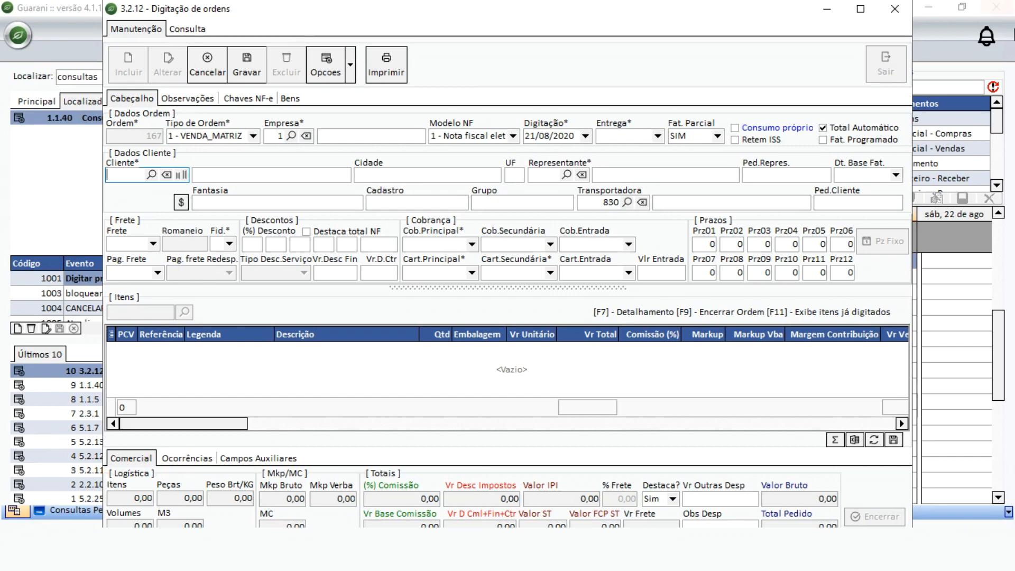
Cancel the new order, close Digitação de ordens and return to the Consultas Personalizadas window
left_click(205, 63)
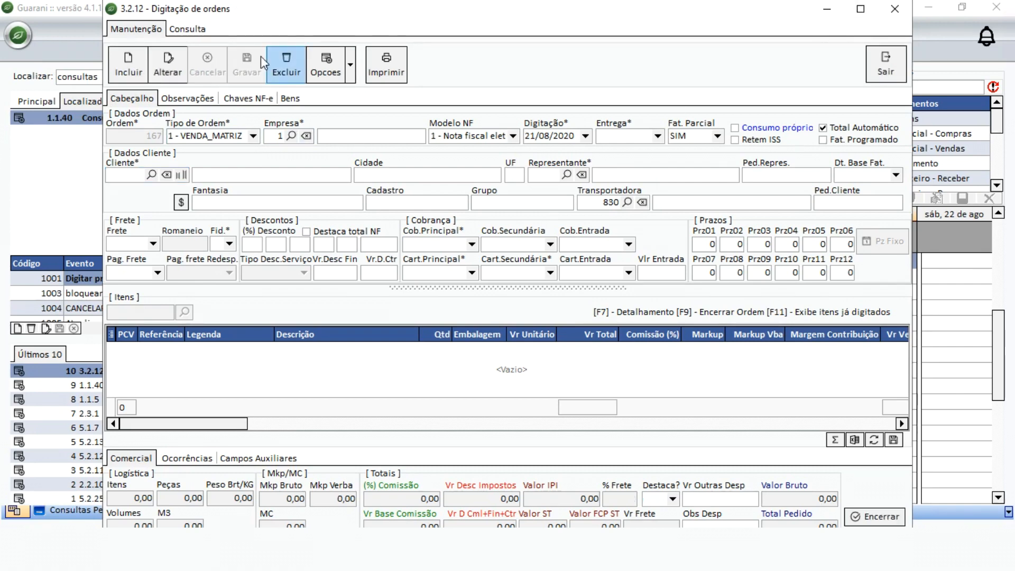
left_click(894, 11)
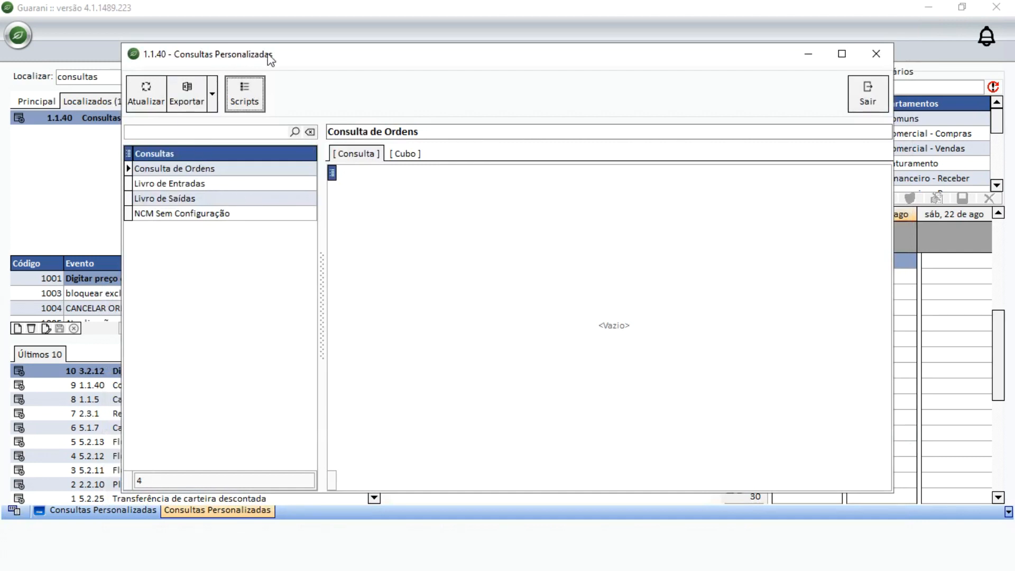
left_click_drag(295, 61, 290, 62)
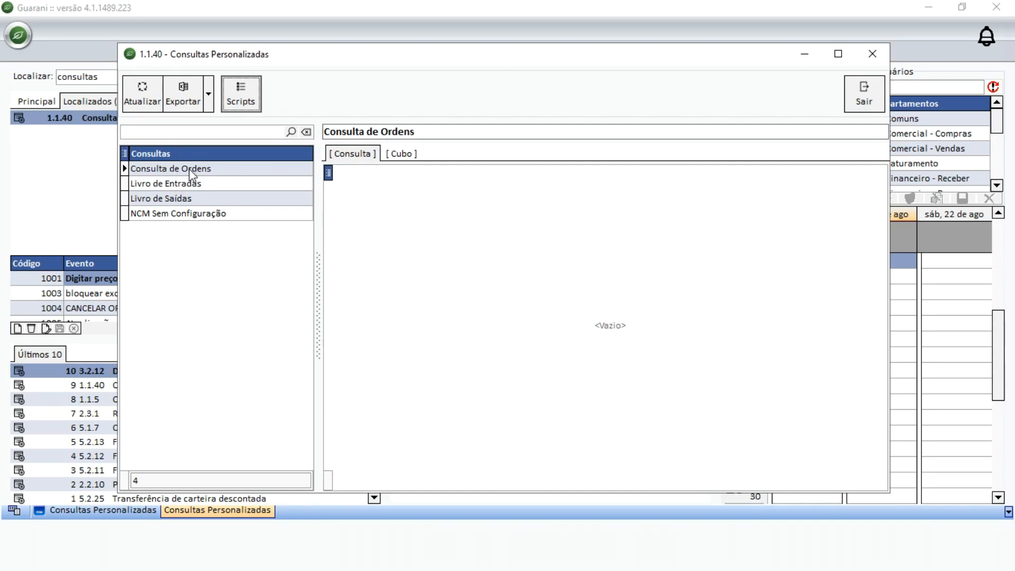
Open the query Consulta de Ordens and set its Data Digitação Inicial parameter to 01/03/2020
double_click(211, 175)
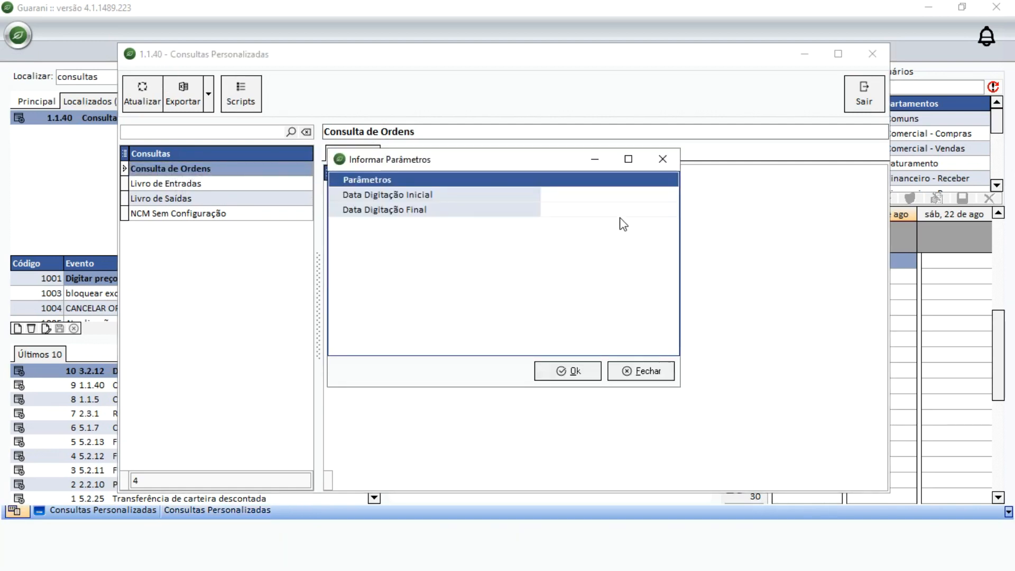
left_click(668, 196)
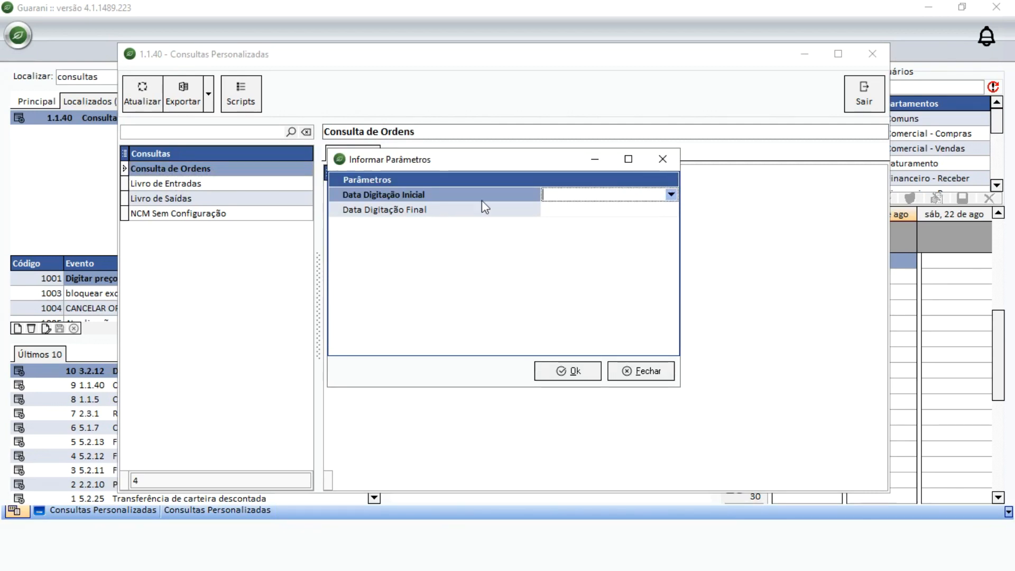
left_click(671, 195)
left_click(551, 210)
left_click(551, 209)
left_click(552, 210)
left_click(552, 209)
left_click(552, 209)
left_click(564, 251)
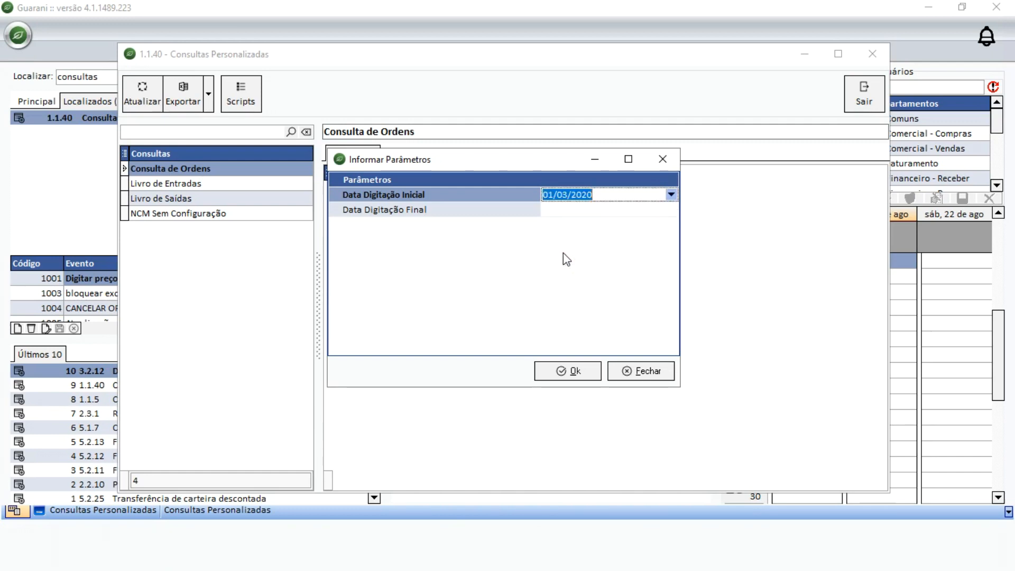
Set Data Digitação Final to 20/08/2020 and run the query with these parameters
left_click(671, 209)
left_click(671, 209)
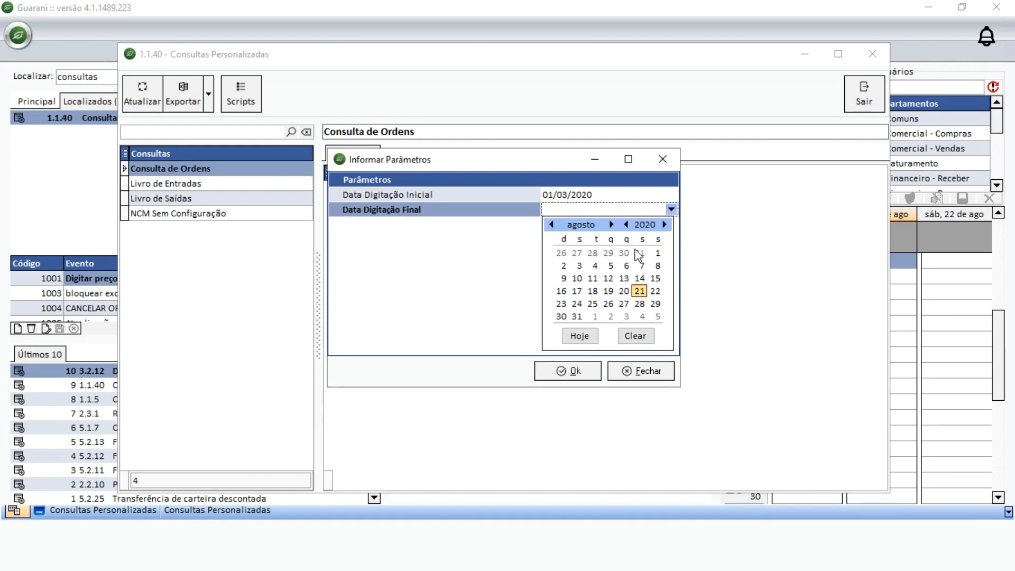
left_click(625, 291)
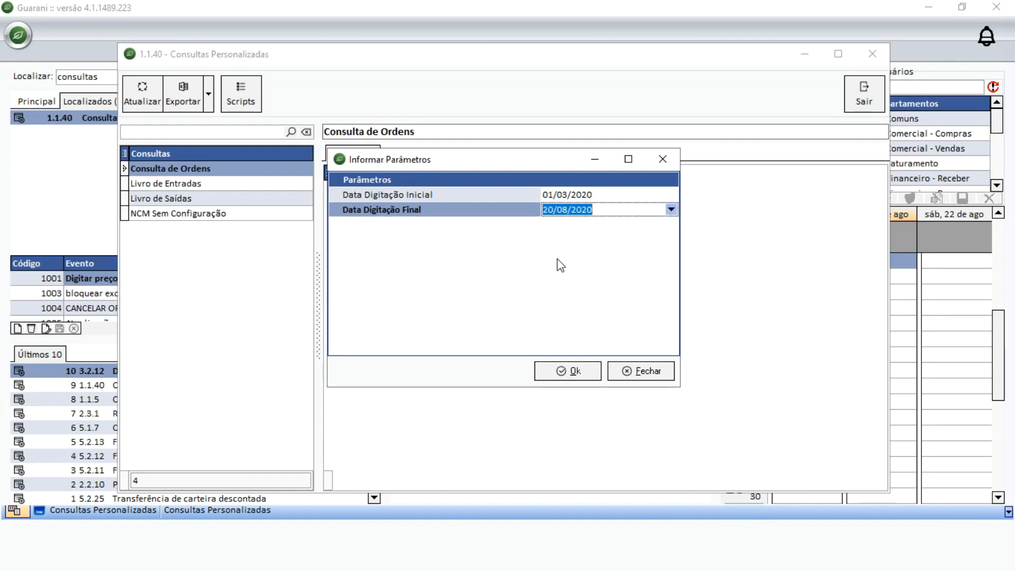
left_click(574, 372)
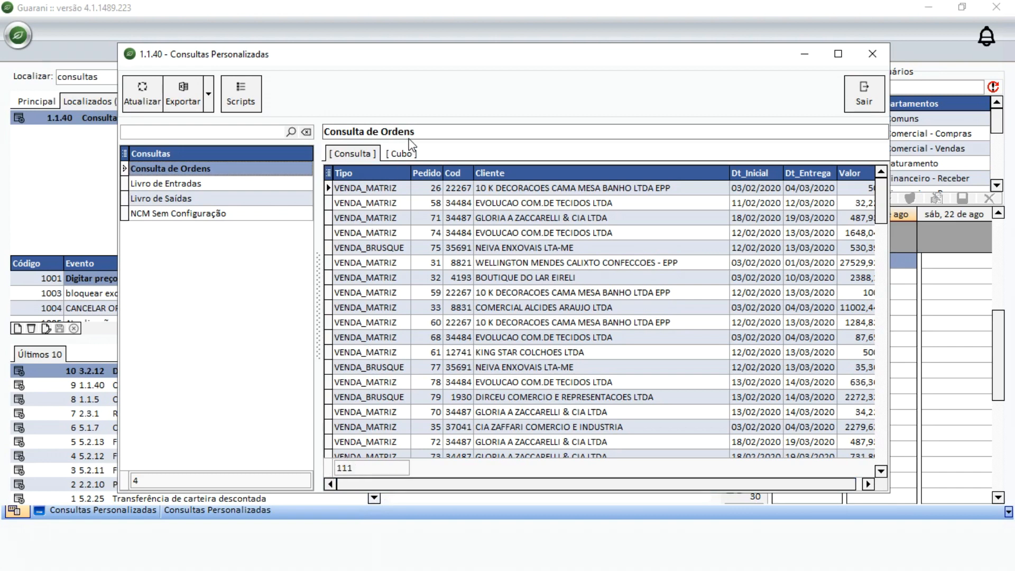
Examine the first result row across the Tipo, Pedido, Cod, Cliente, Dt_Inicial, Dt_Entrega and Valor columns
left_click(353, 192)
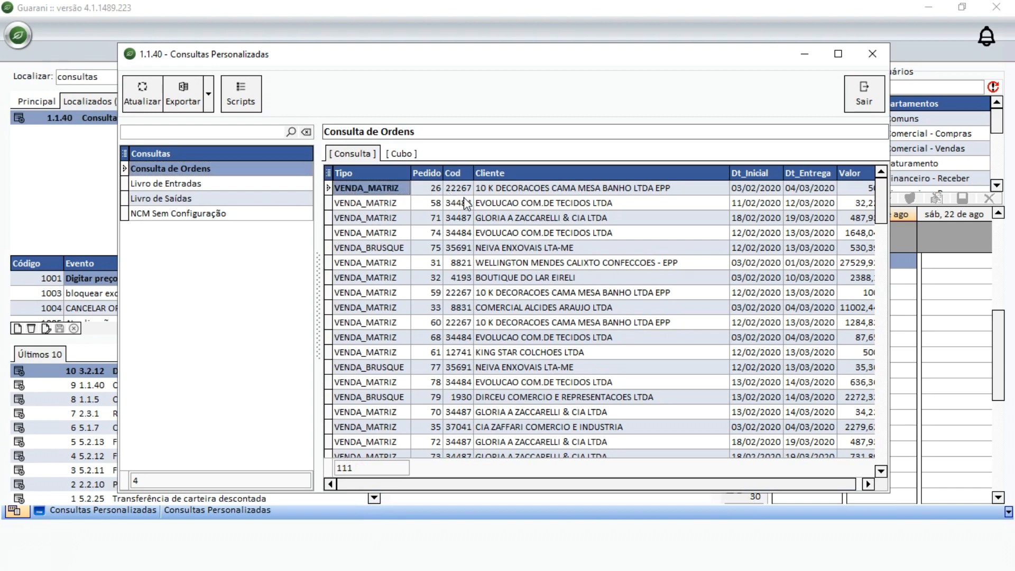
key("Right")
key("Right")
key("Right")
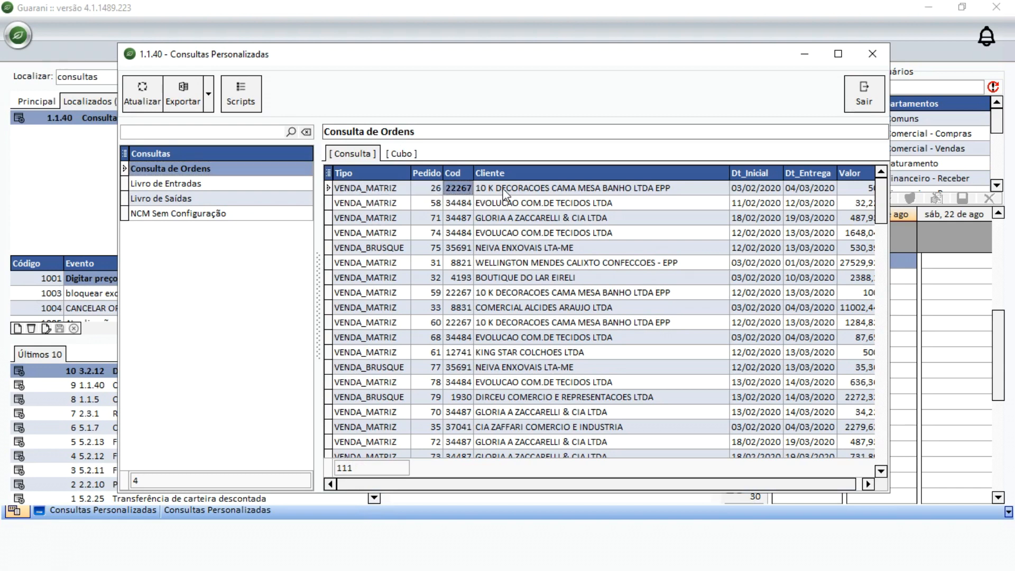
left_click_drag(678, 479, 765, 475)
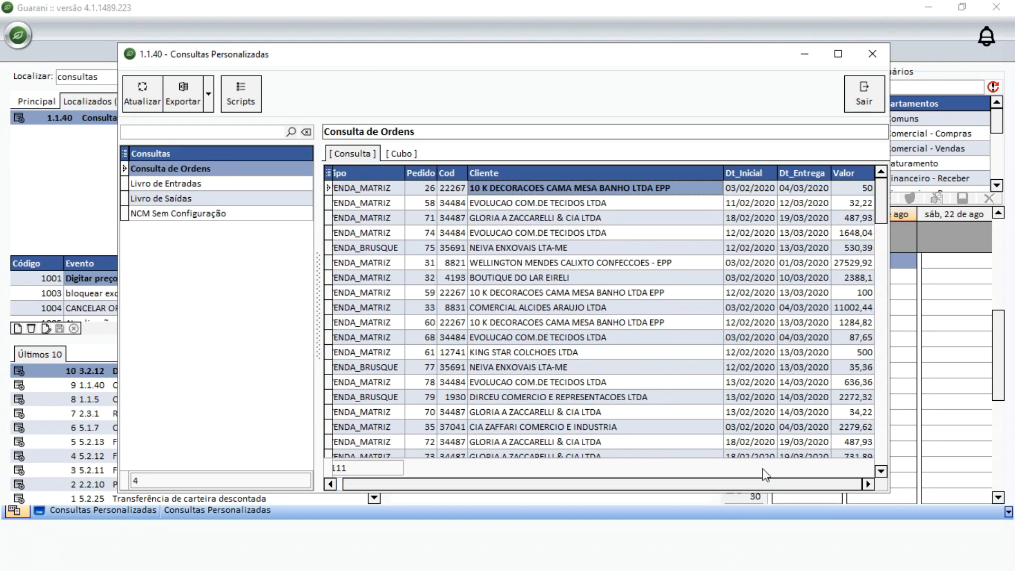
left_click(754, 185)
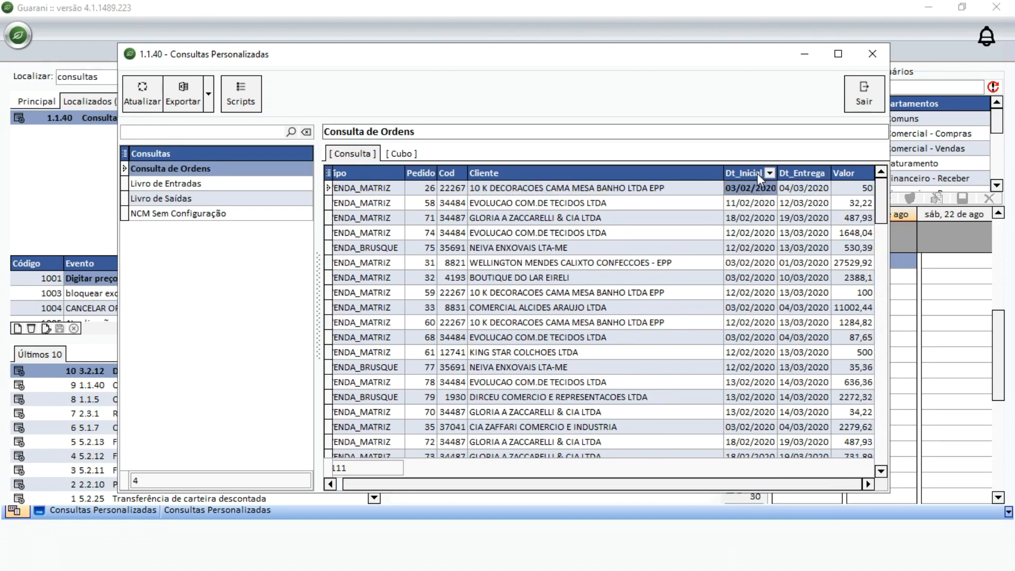
left_click(806, 189)
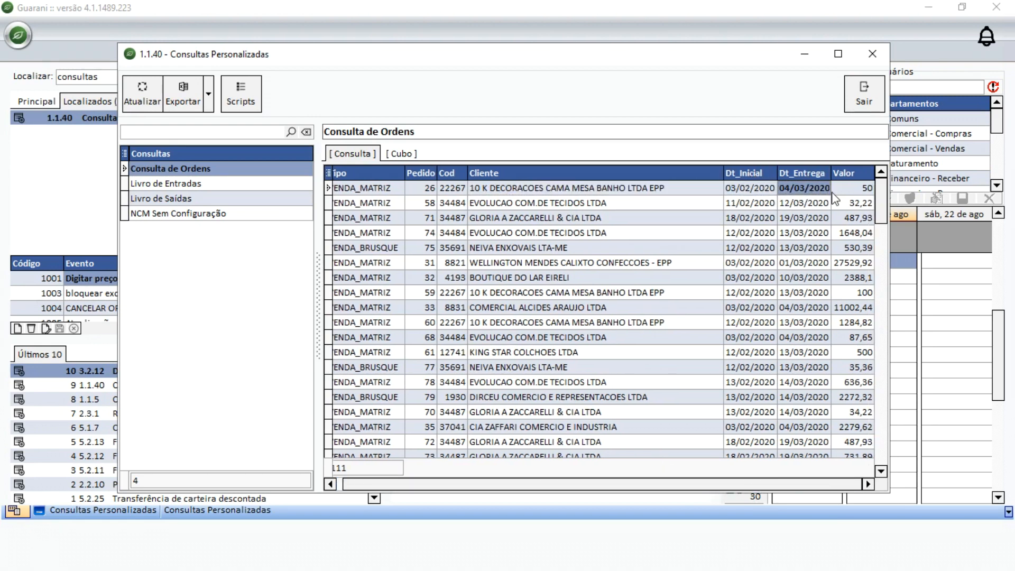
left_click(857, 186)
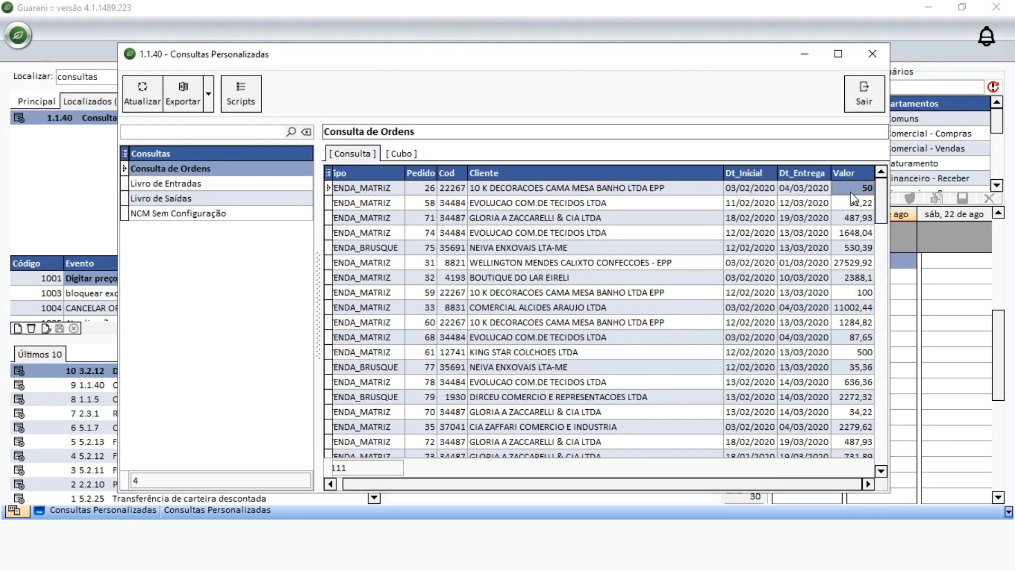
scroll(503, 483, "left", 1)
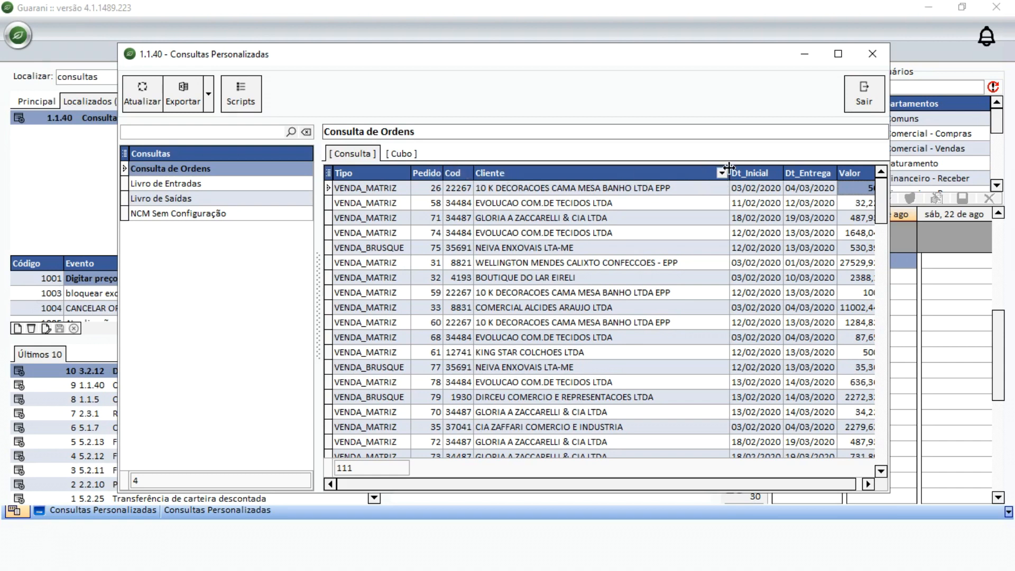
Sort the query results by Cliente in ascending and finally in descending order, and return to the first row
left_click(531, 176)
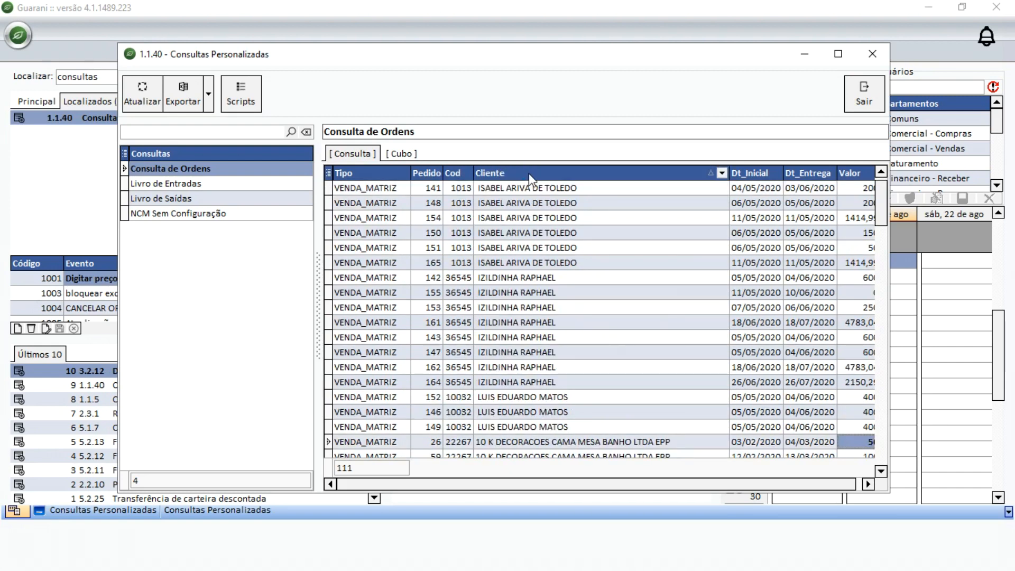
scroll(884, 191, "up", 1)
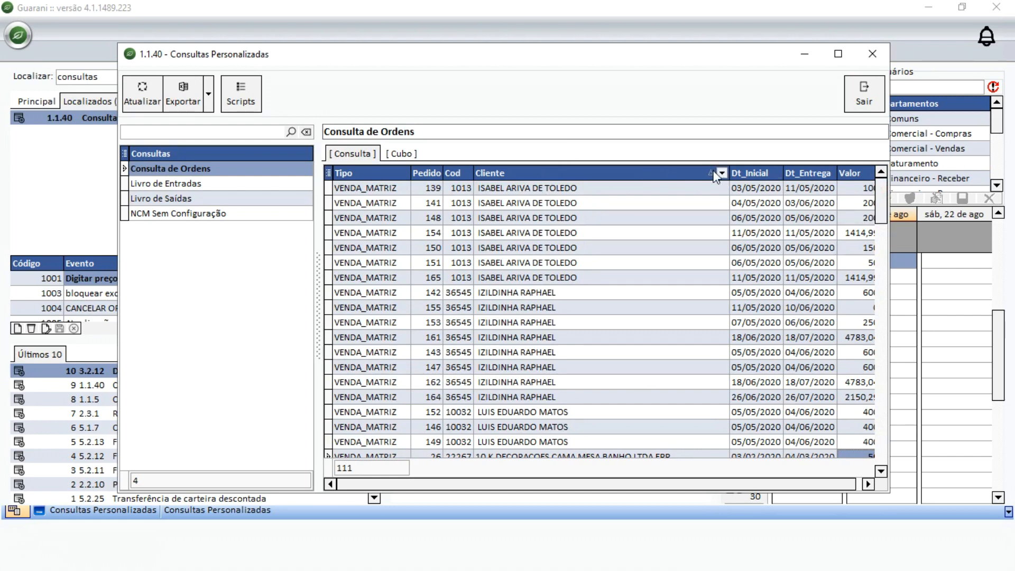
left_click(648, 175)
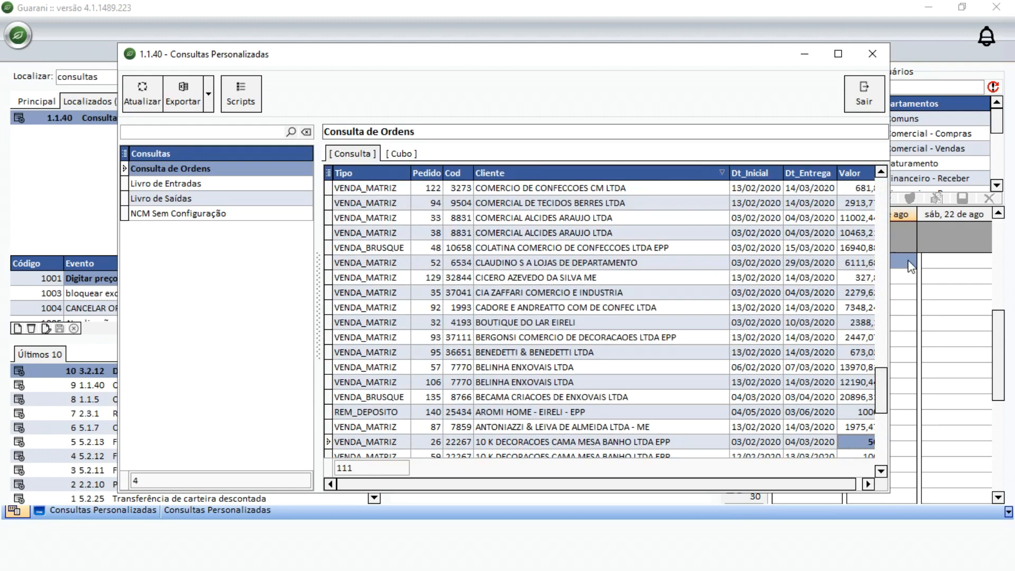
left_click_drag(882, 392, 886, 188)
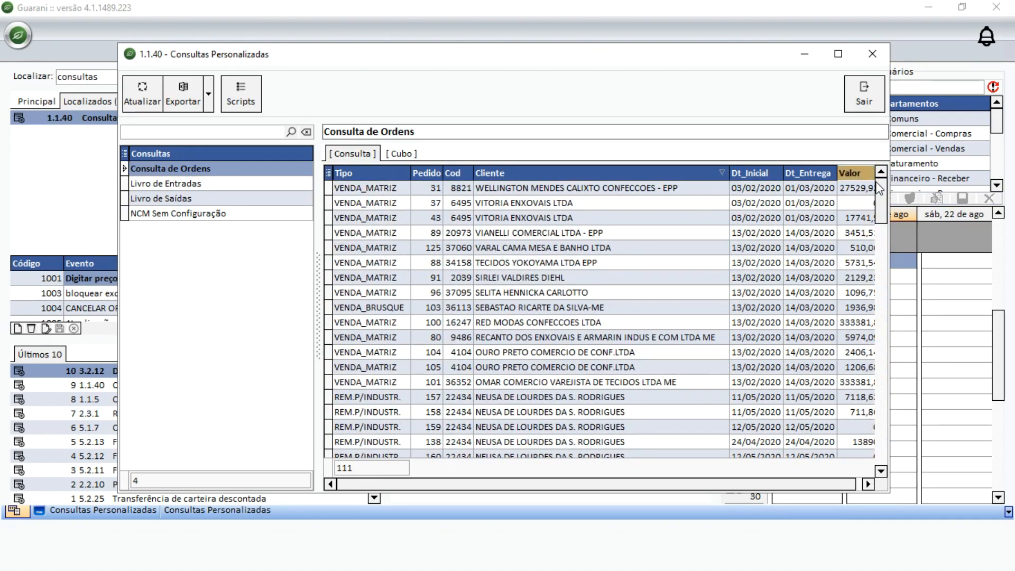
Filter Cliente to BOUTIQUE DO LAR EIRELI, COMERCIAL DE TECIDOS BERRES LTDA and CADORE E ANDREATTO COM DE CONFEC LTDA
left_click(722, 173)
scroll(723, 208, "down", 1)
scroll(723, 207, "down", 2)
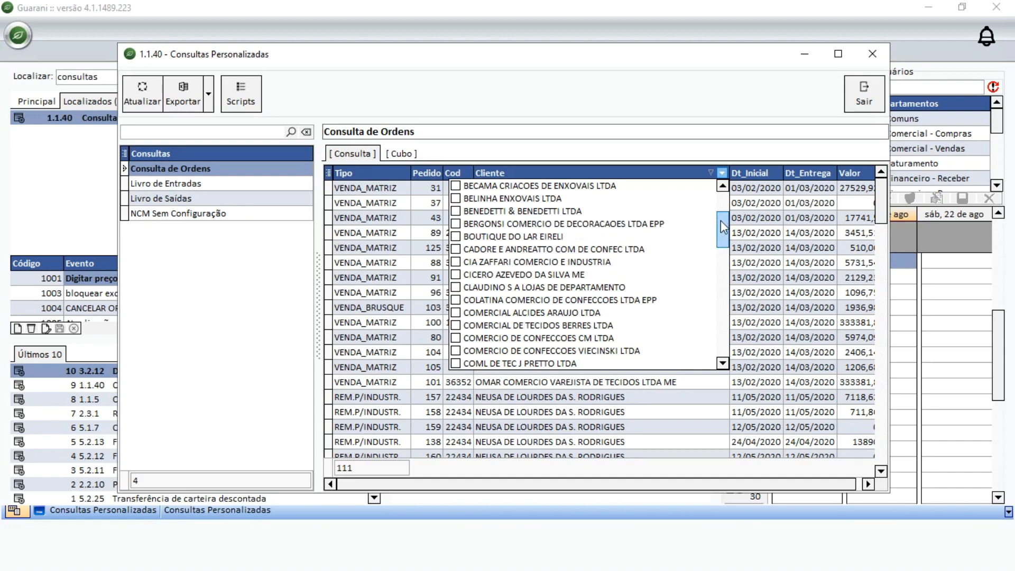
left_click(456, 237)
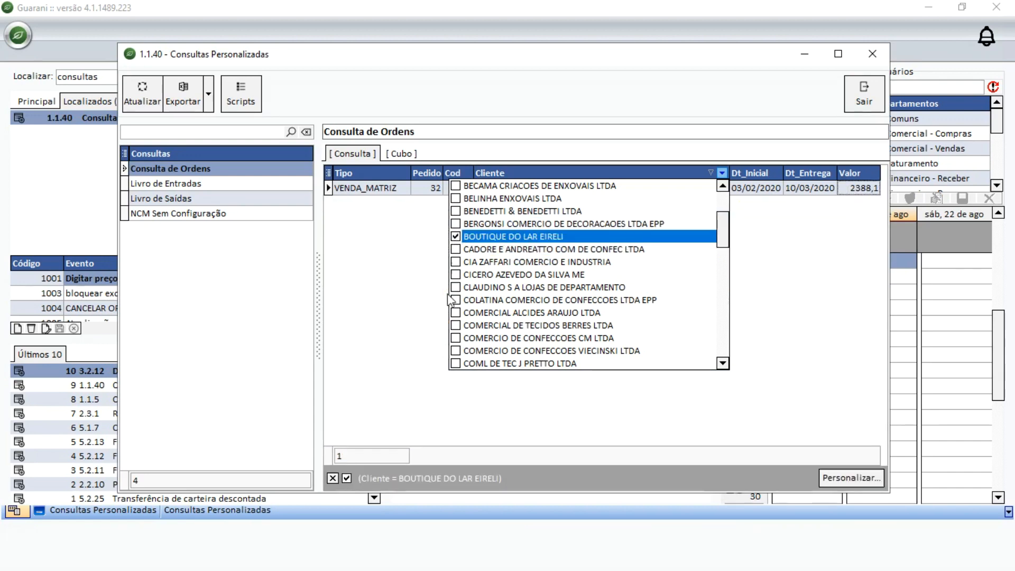
left_click(456, 325)
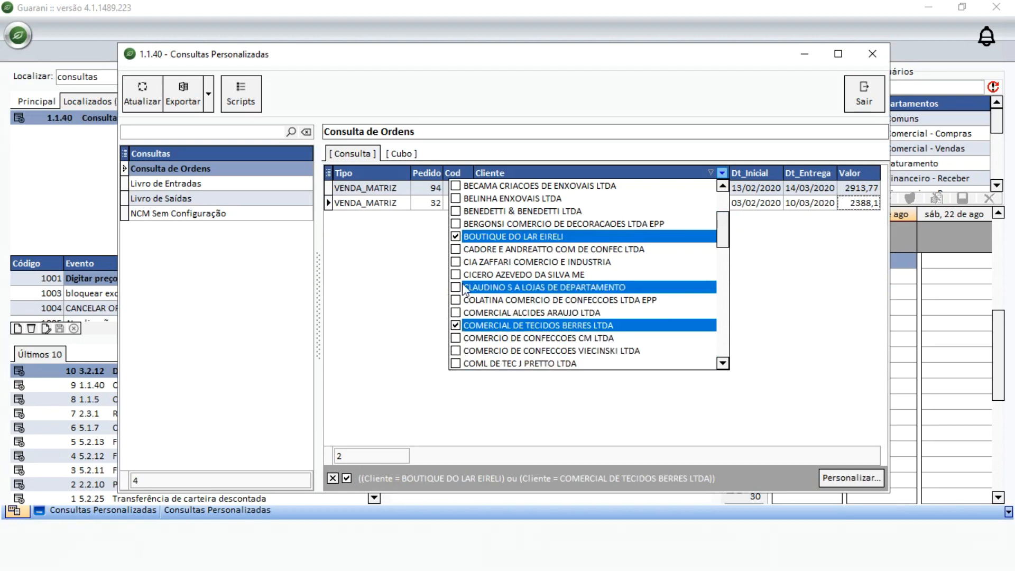
left_click(455, 250)
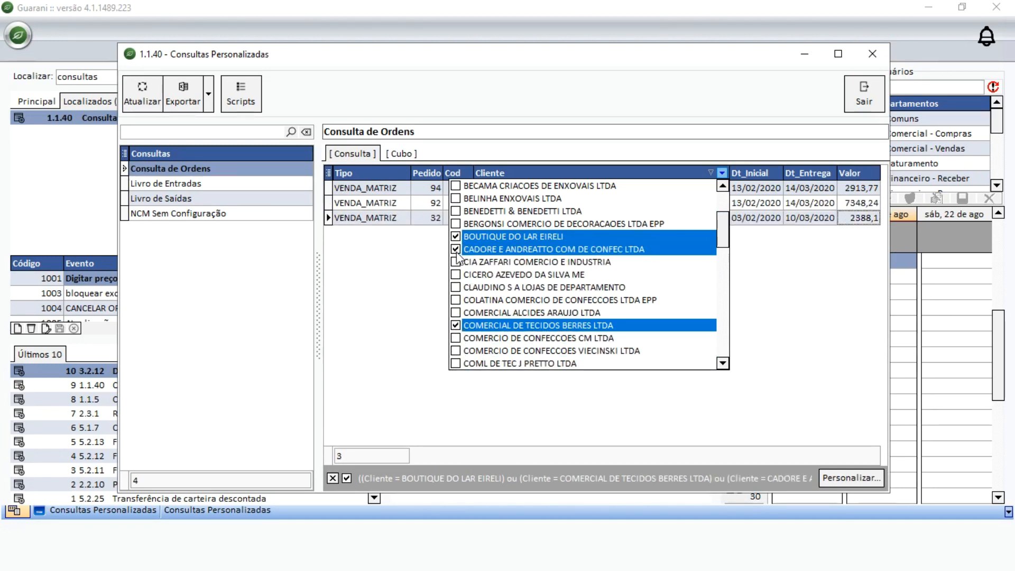
left_click(840, 337)
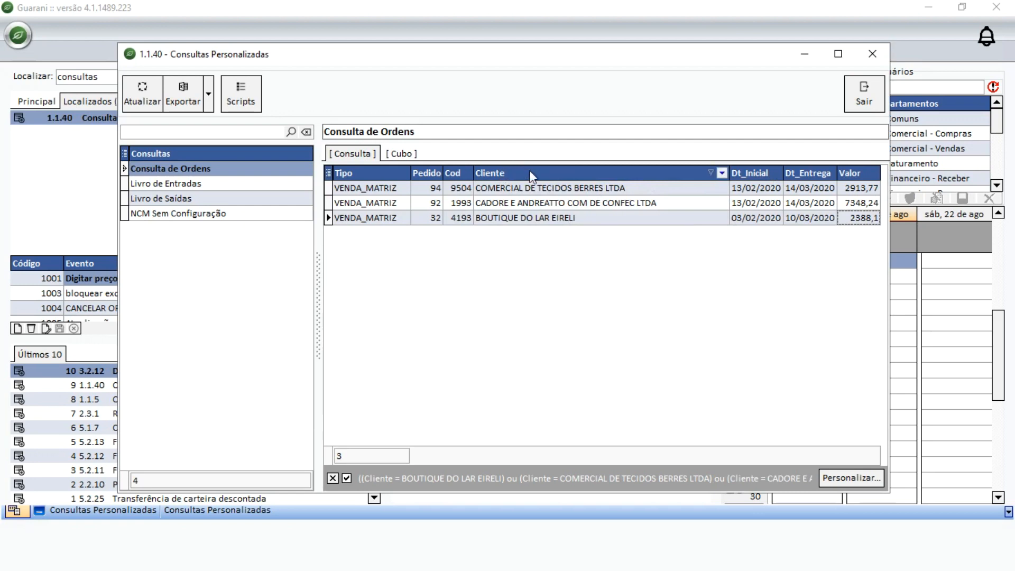
Narrow the filtered results to Dt_Inicial 13/02/2020, and clear all filters from the query results
left_click(777, 173)
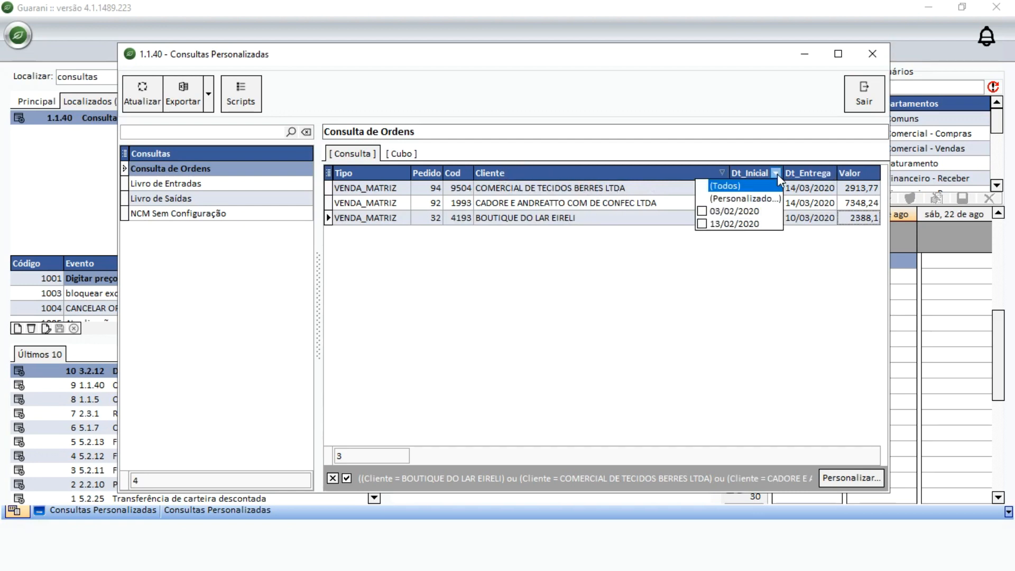
left_click(731, 224)
left_click(627, 264)
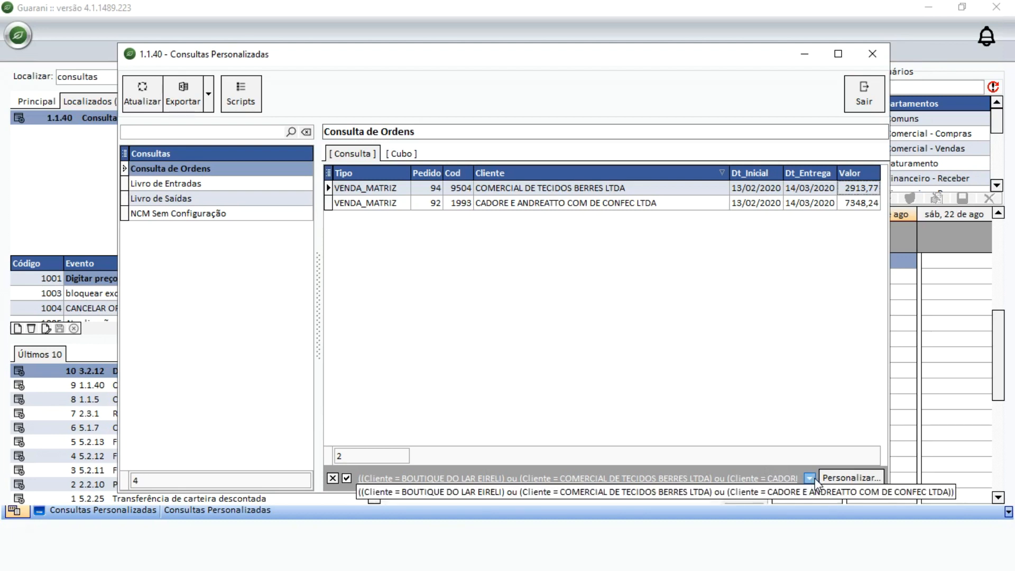
left_click(333, 478)
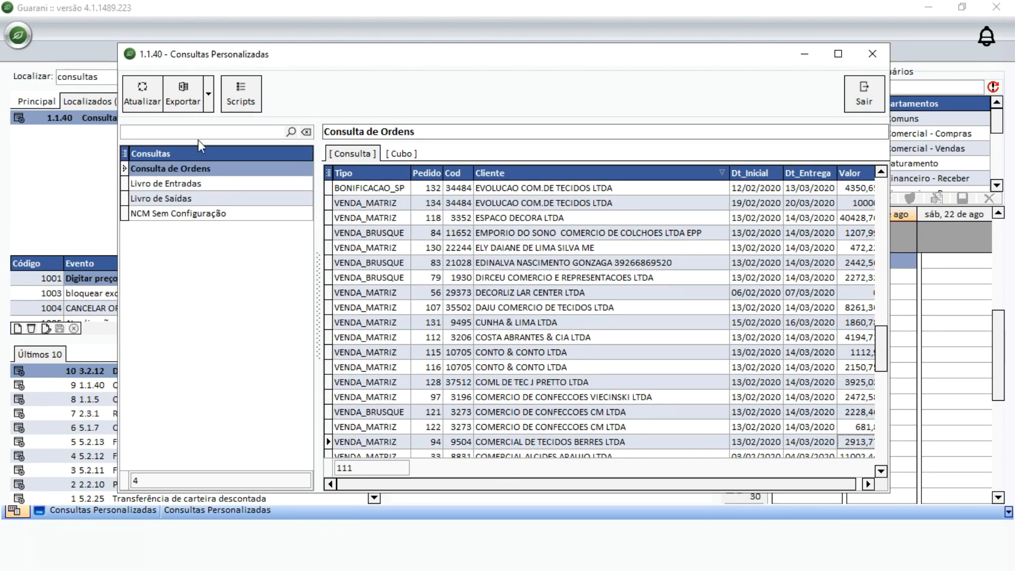
Export the query results as an Excel XLS file named export_xls.xls in the Exemplos folder
left_click(210, 103)
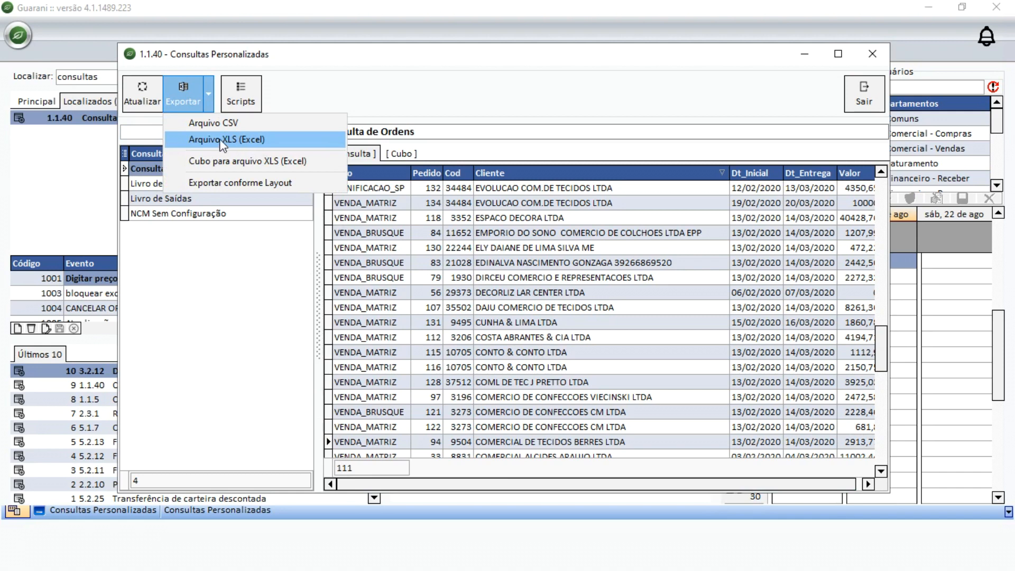
left_click(250, 139)
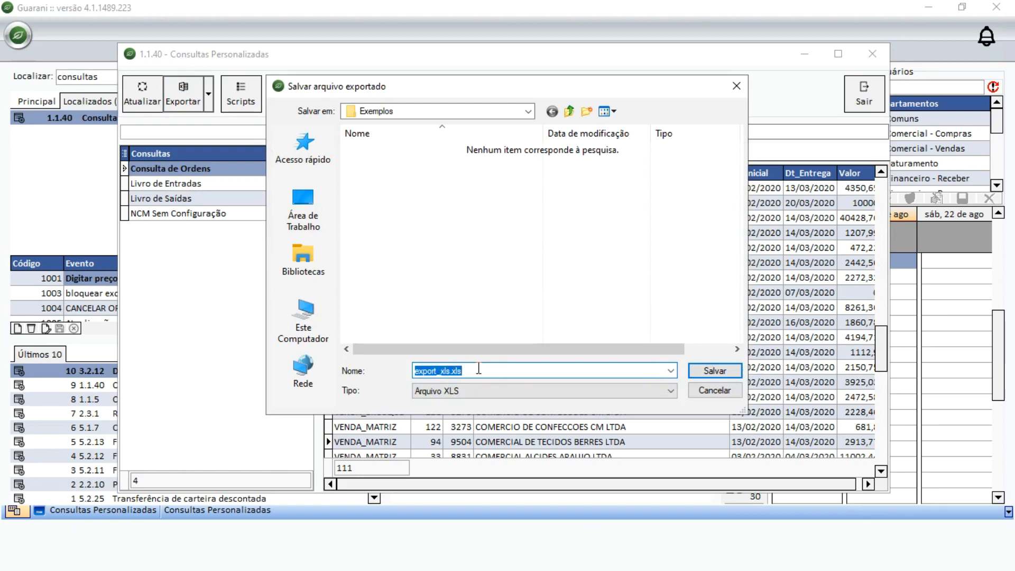
left_click(714, 370)
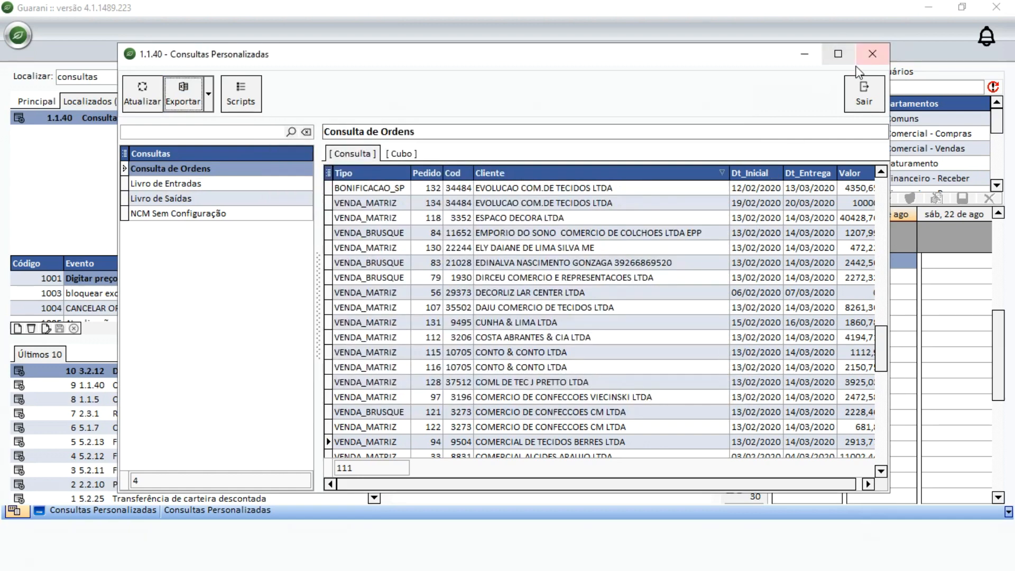
Minimize the ERP windows, open export_xls.xls from the Exemplos desktop folder in Excel and examine the exported rows
left_click(804, 53)
left_click(929, 8)
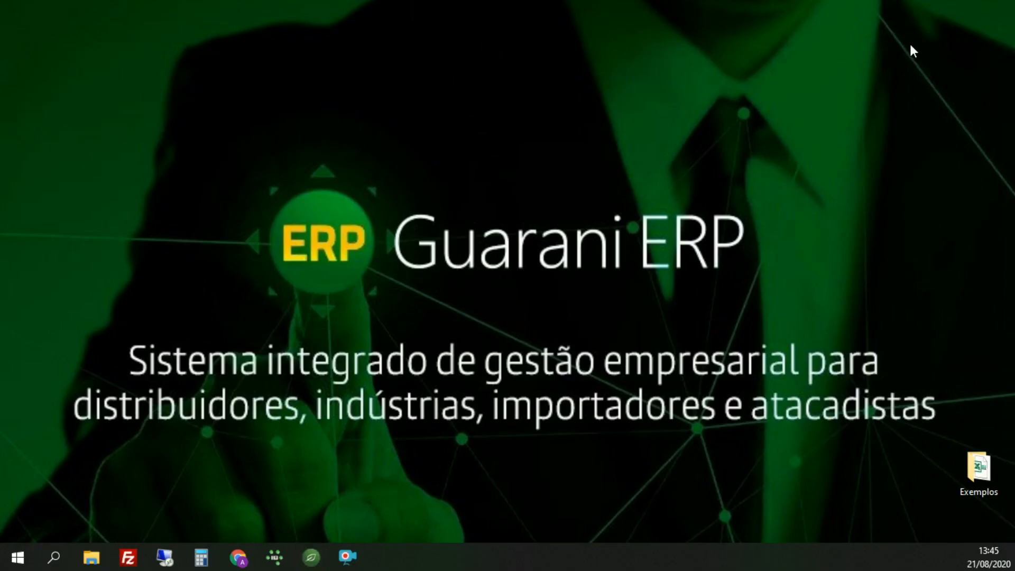
double_click(978, 468)
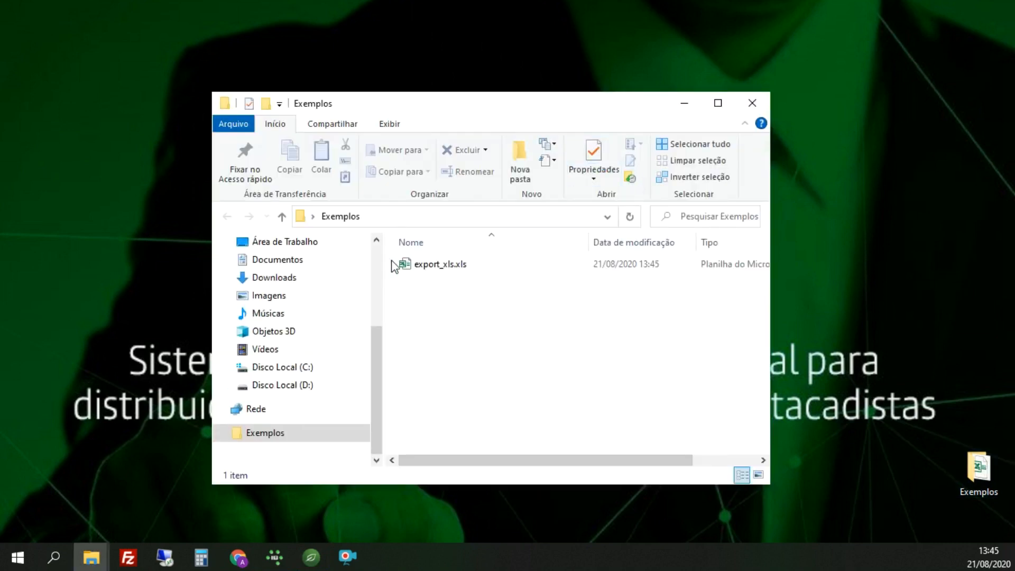
double_click(442, 268)
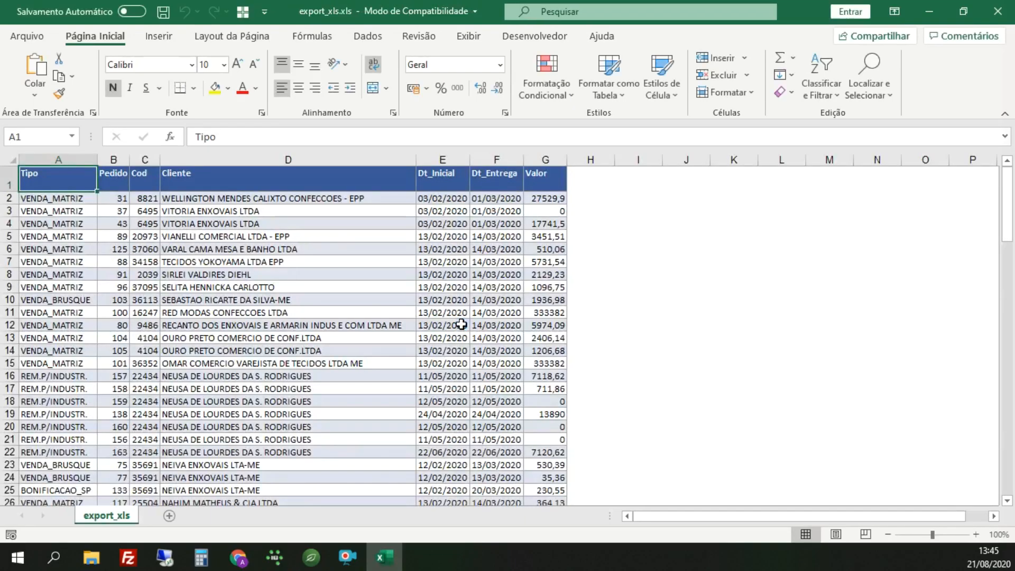
mouse_move(1011, 187)
left_mouse_down()
mouse_move(1012, 476)
mouse_move(1005, 174)
left_mouse_up()
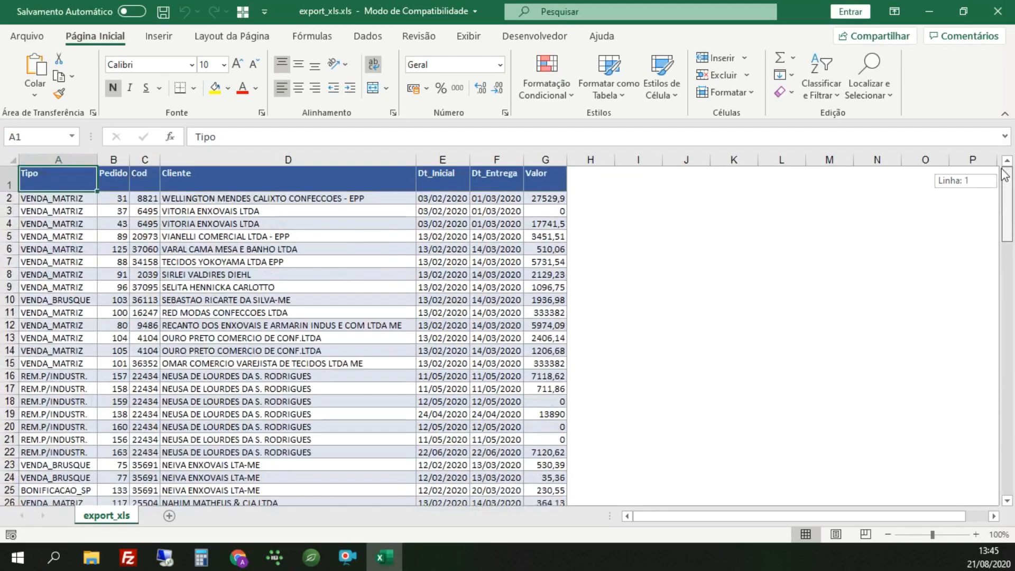
Close the exported workbook, switch back to Guarani and restore the Consultas Personalizadas window showing Livro de Entradas
left_click(997, 11)
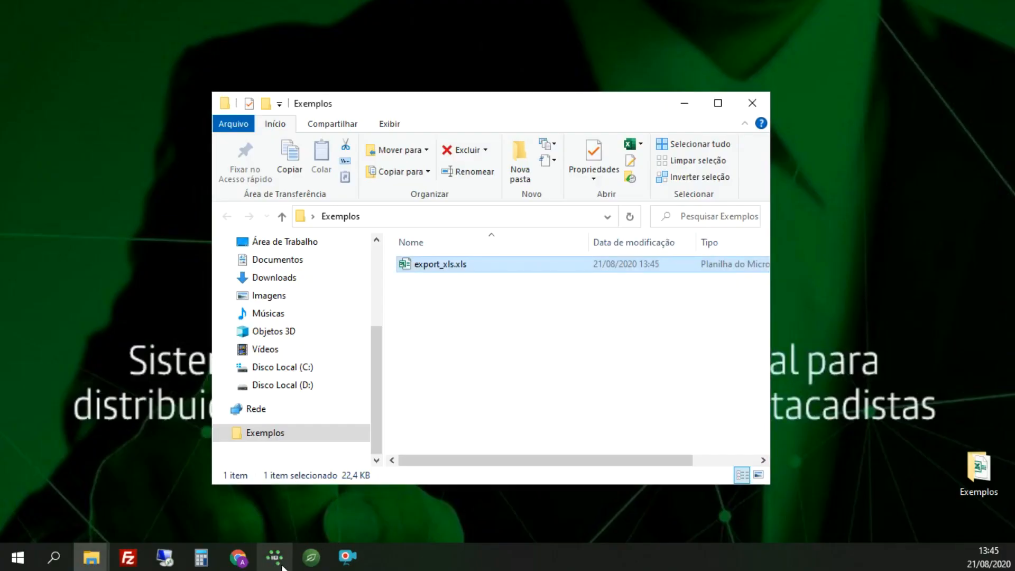
left_click(318, 562)
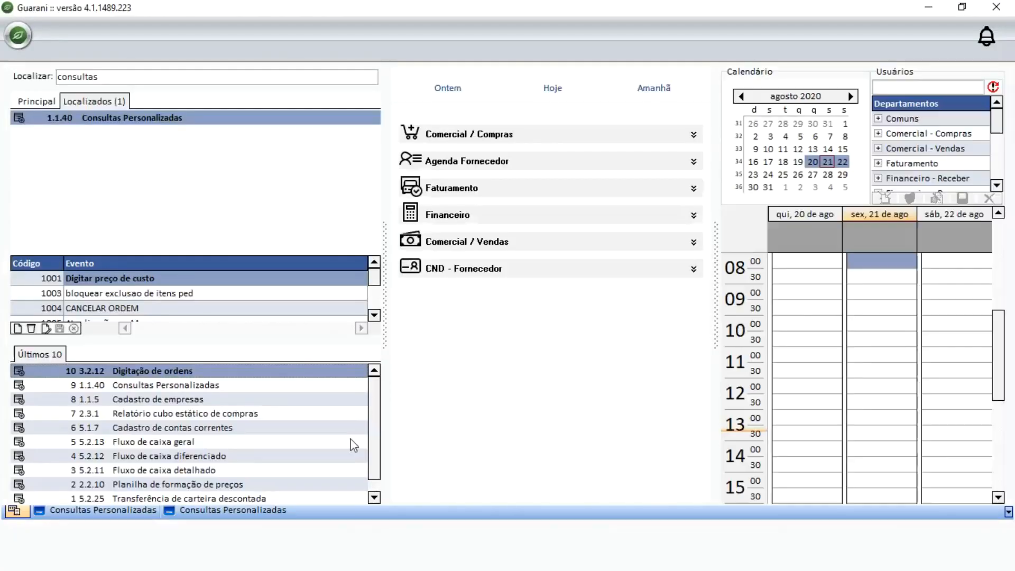
left_click(92, 512)
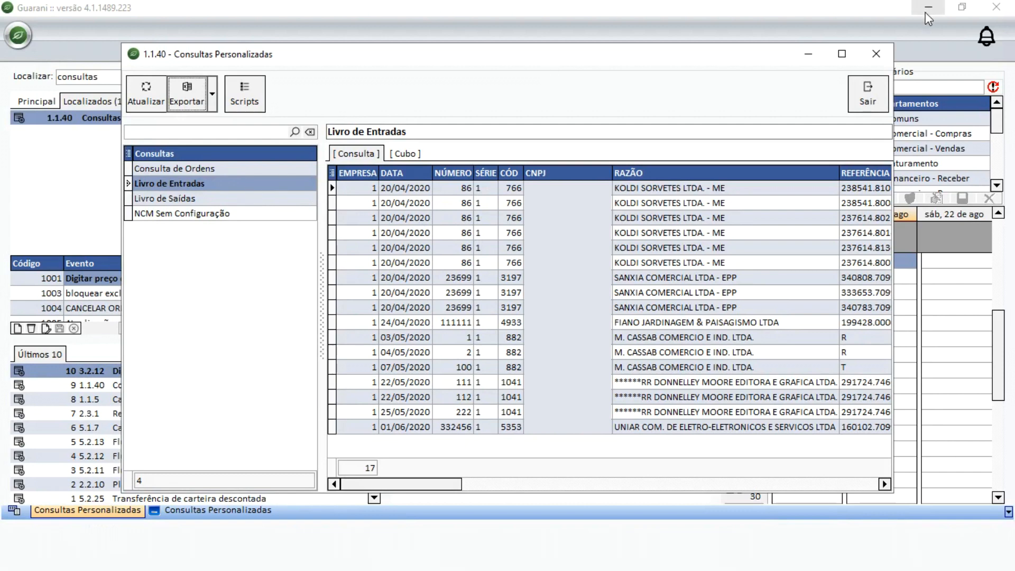
Close the Livro de Entradas window and show the cube of Consulta de Ordens in the remaining query window
left_click(866, 95)
left_click(135, 514)
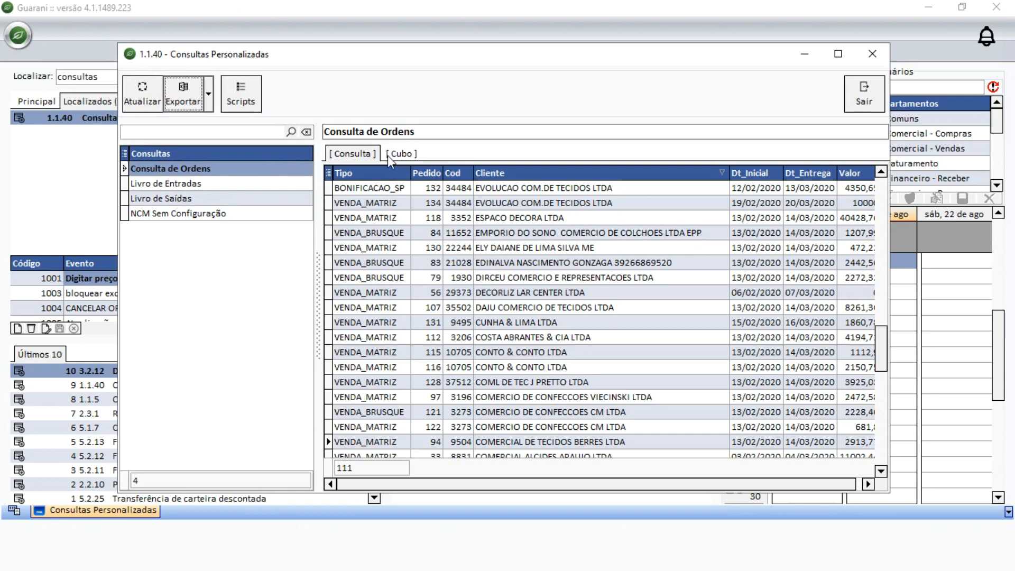
left_click(210, 101)
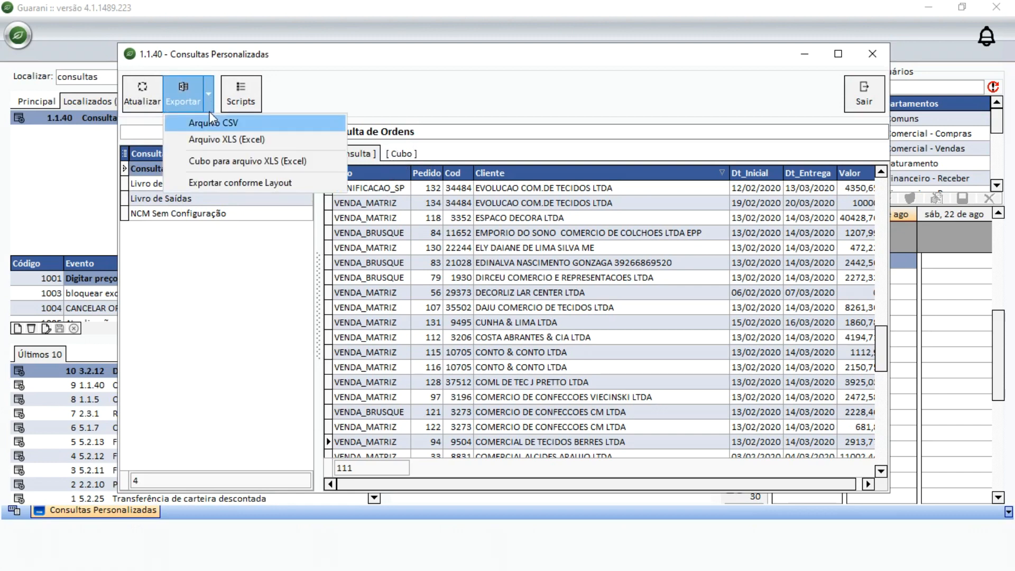
left_click(242, 163)
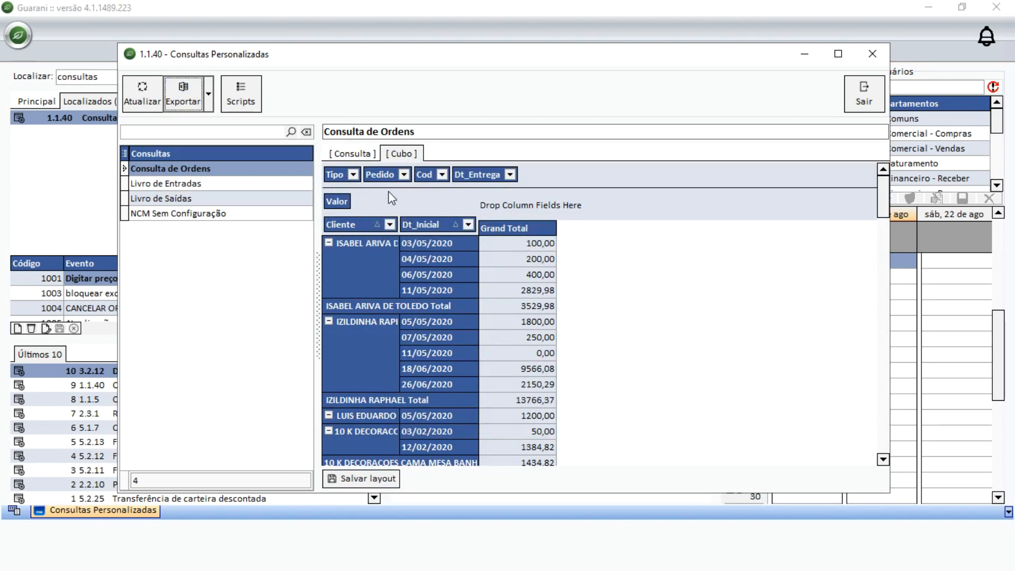
Replace Dt_Inicial with Pedido in the cube's row fields after Cliente, and collapse the first two clients
left_click(329, 242)
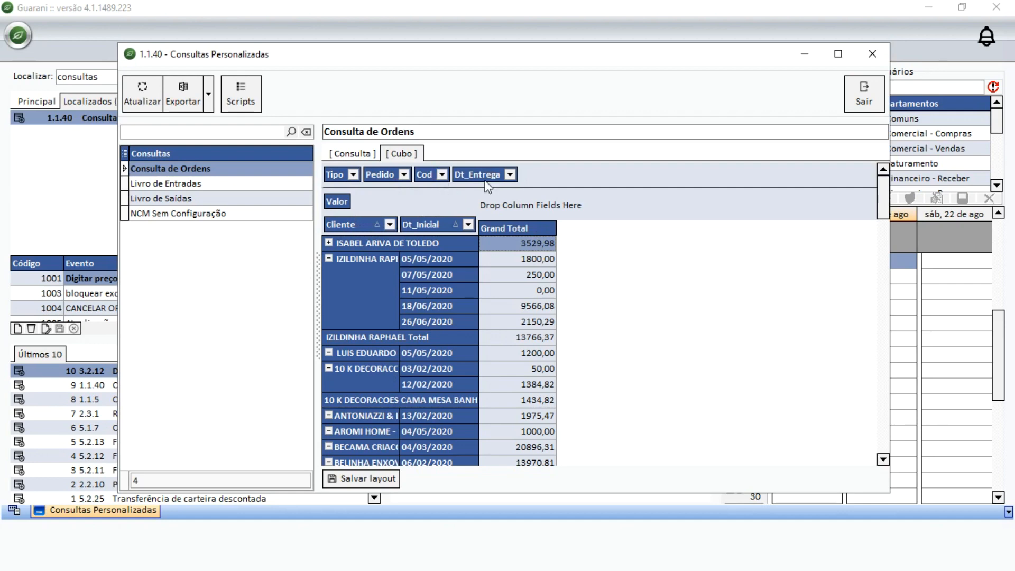
left_click_drag(435, 223, 453, 179)
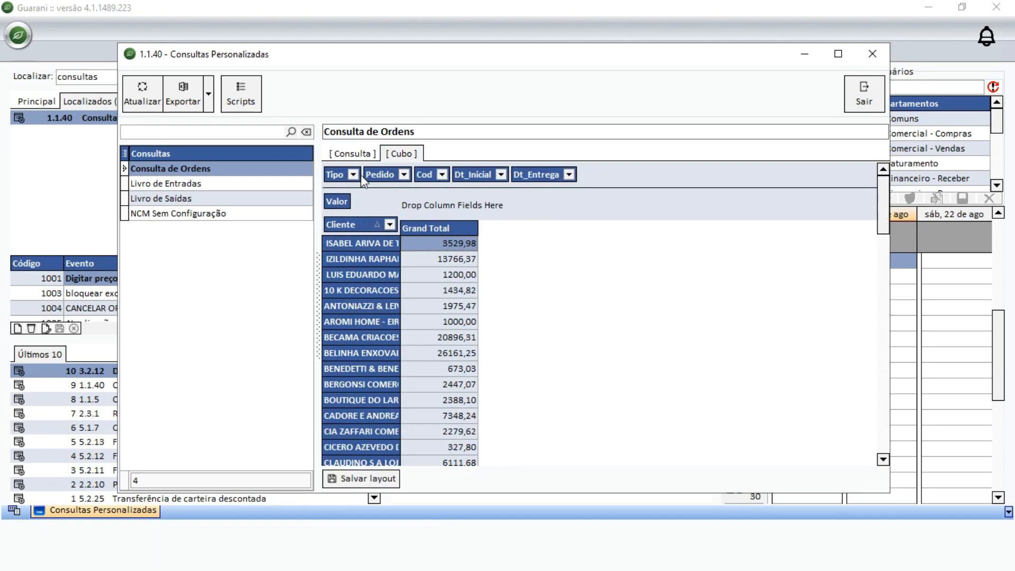
left_click_drag(384, 179, 389, 227)
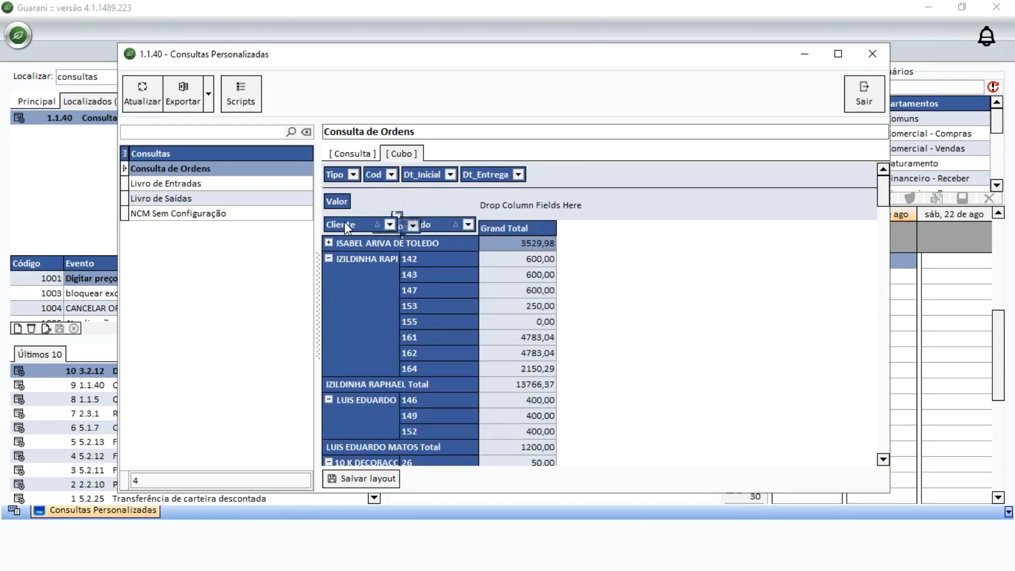
left_click(328, 258)
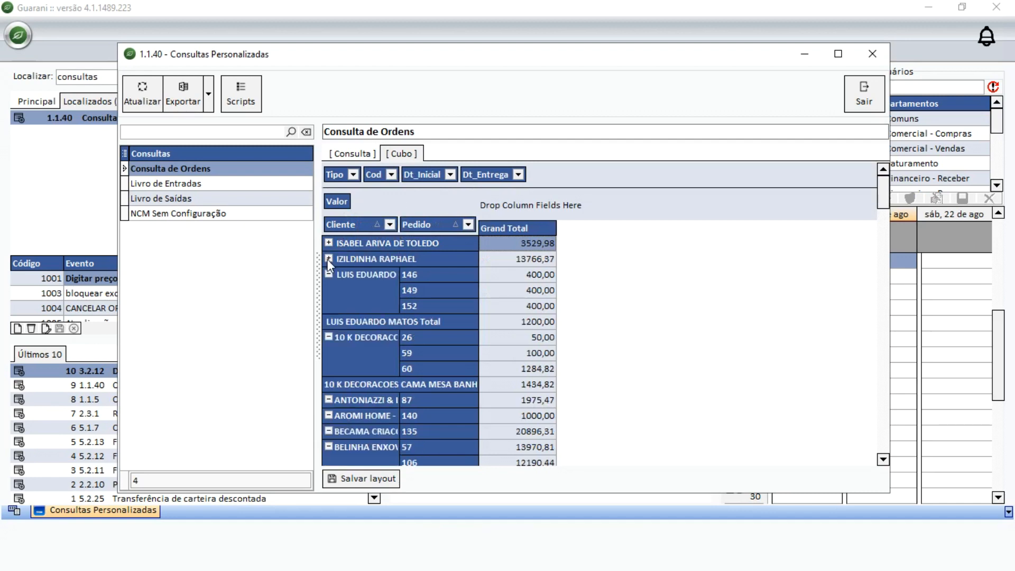
left_click(328, 259)
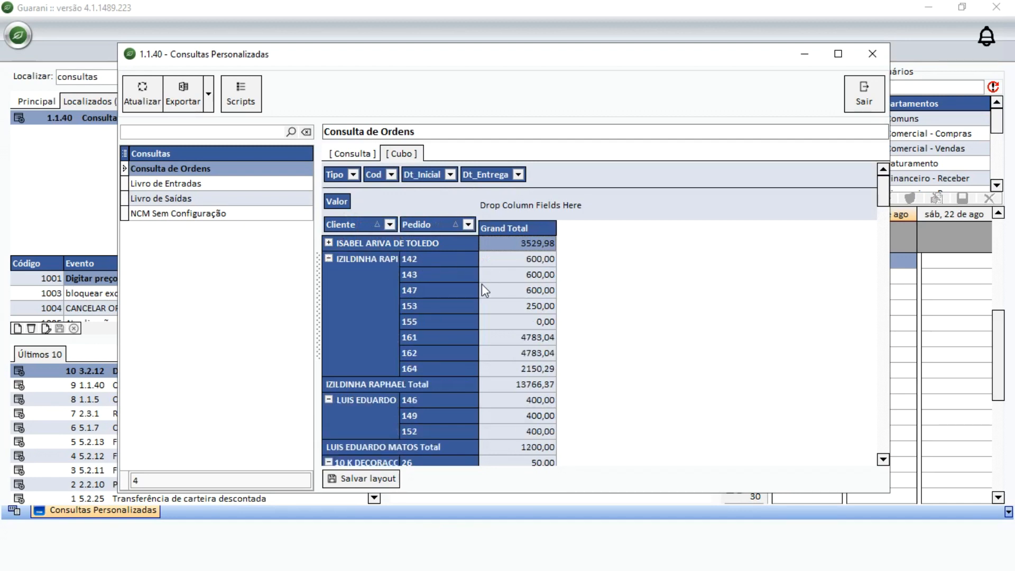
left_click(328, 258)
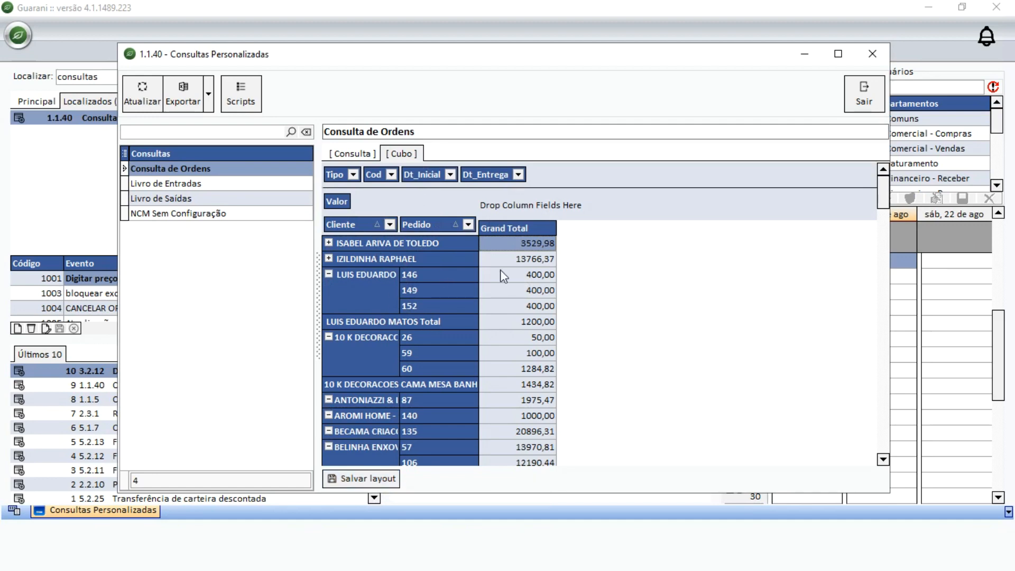
Return to the query results, start the Livro de Entradas query and set its Empresa parameter to MATRIZ (01)
left_click(350, 155)
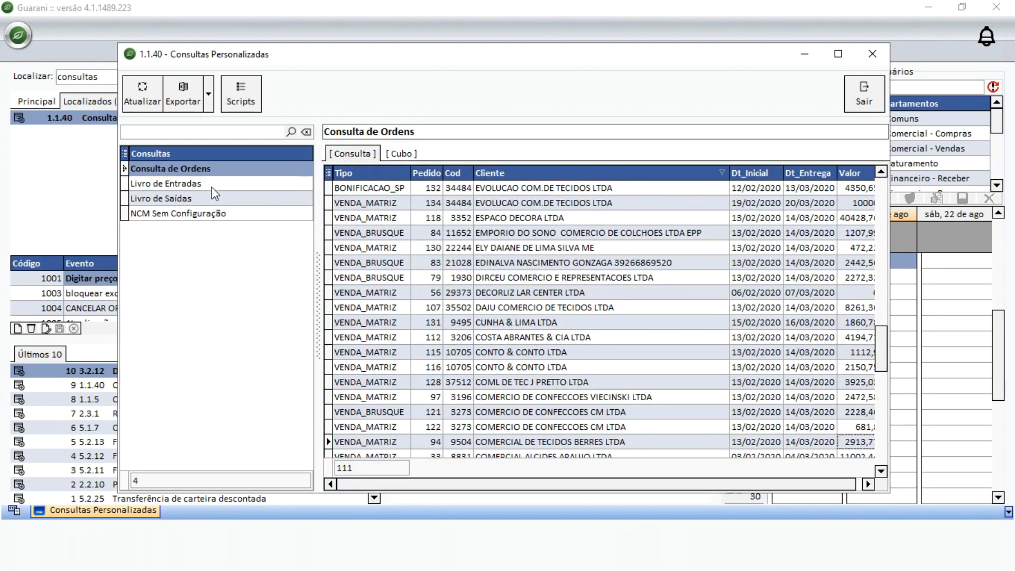
left_click(197, 185)
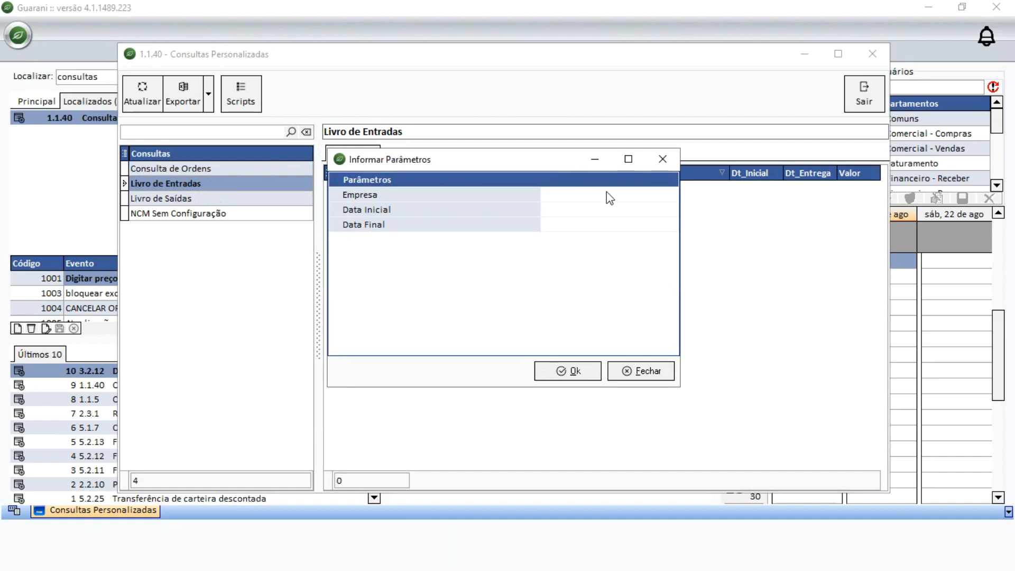
left_click(660, 195)
left_click(670, 194)
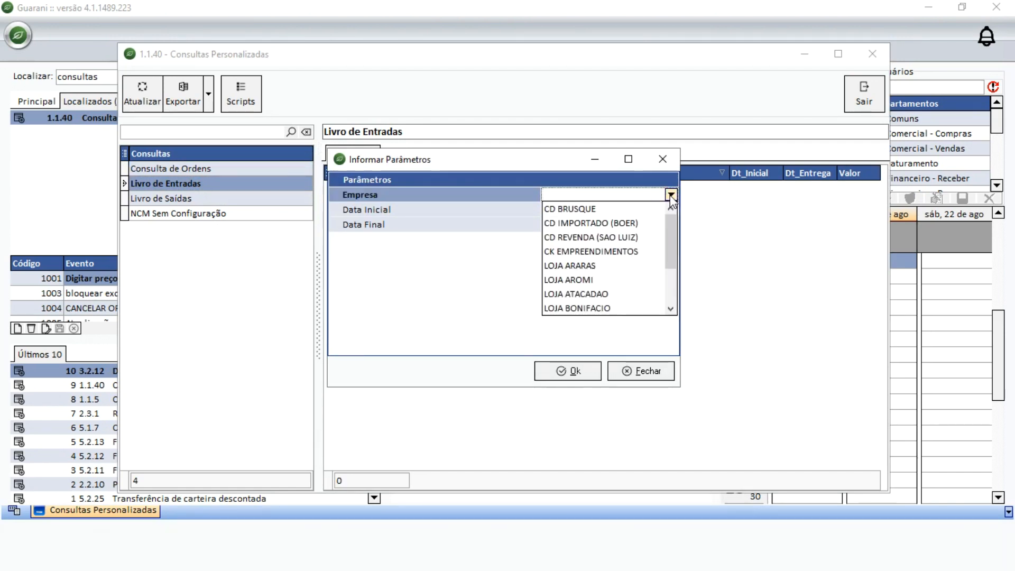
scroll(670, 237, "down", 2)
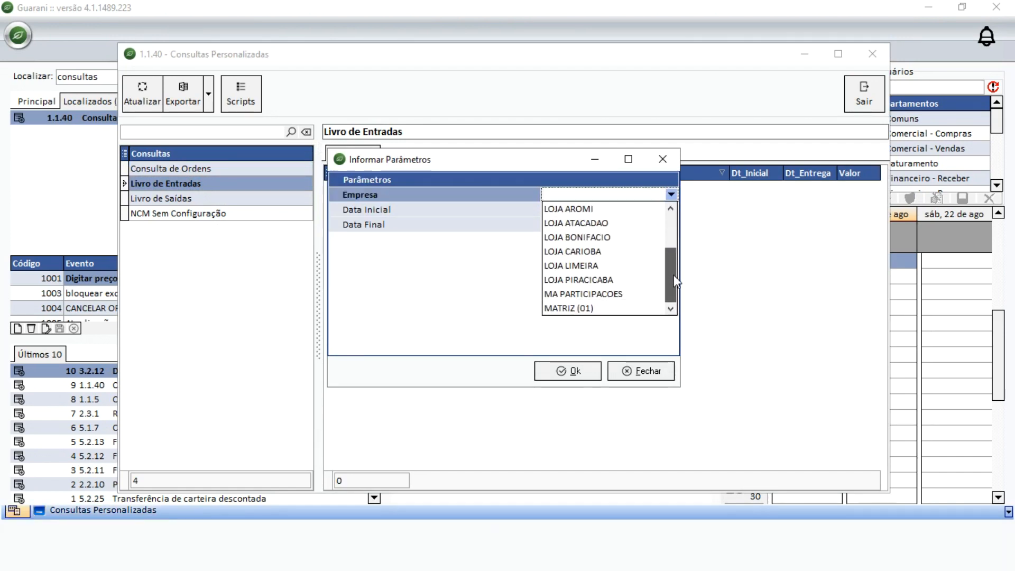
left_click(591, 309)
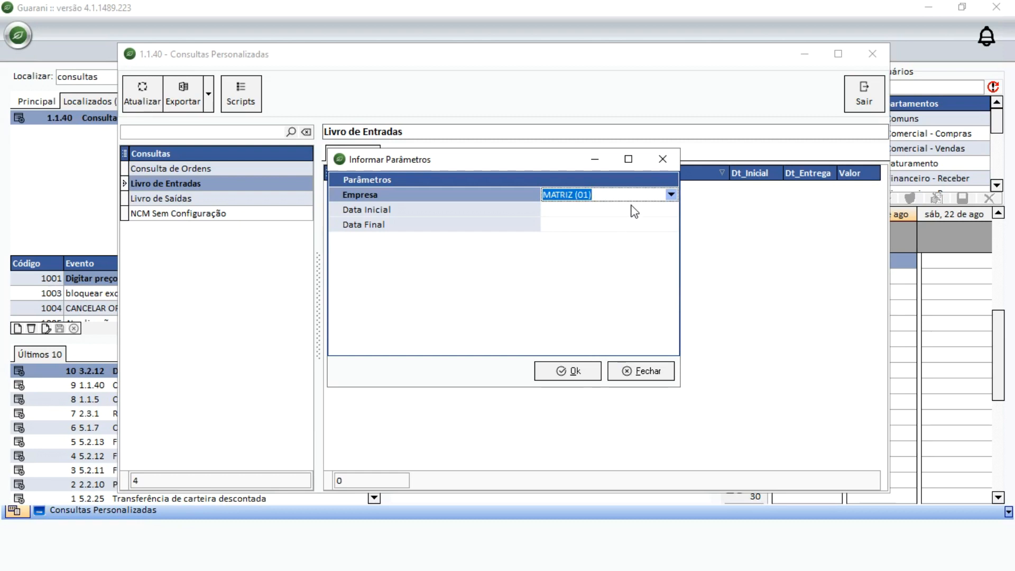
Set the Data Inicial parameter of Livro de Entradas to 01/01/2020
left_click(651, 211)
left_click(670, 209)
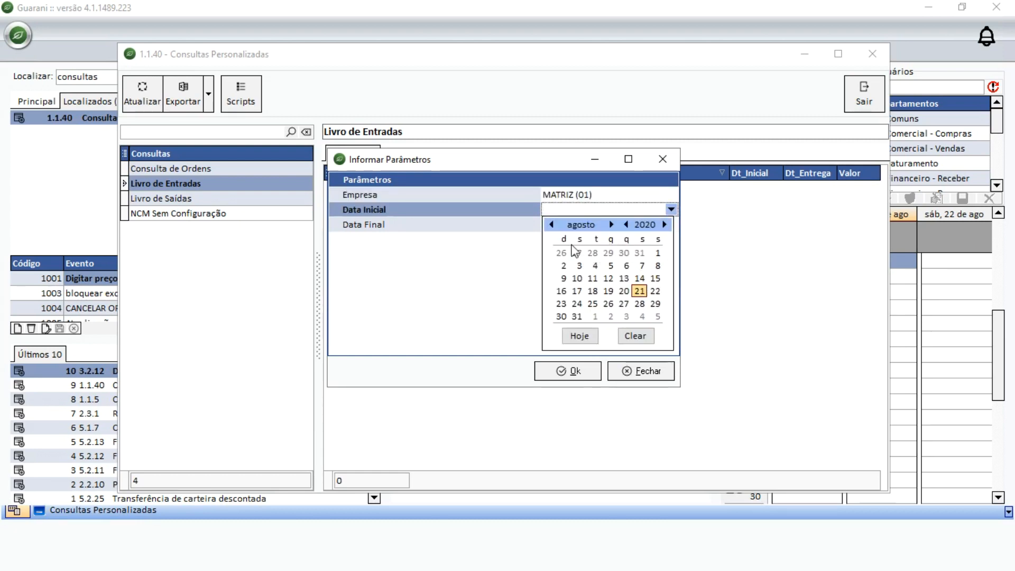
left_click(553, 225)
left_click(552, 225)
left_click(553, 225)
left_click(553, 224)
left_click(553, 225)
left_click(553, 225)
left_click(554, 225)
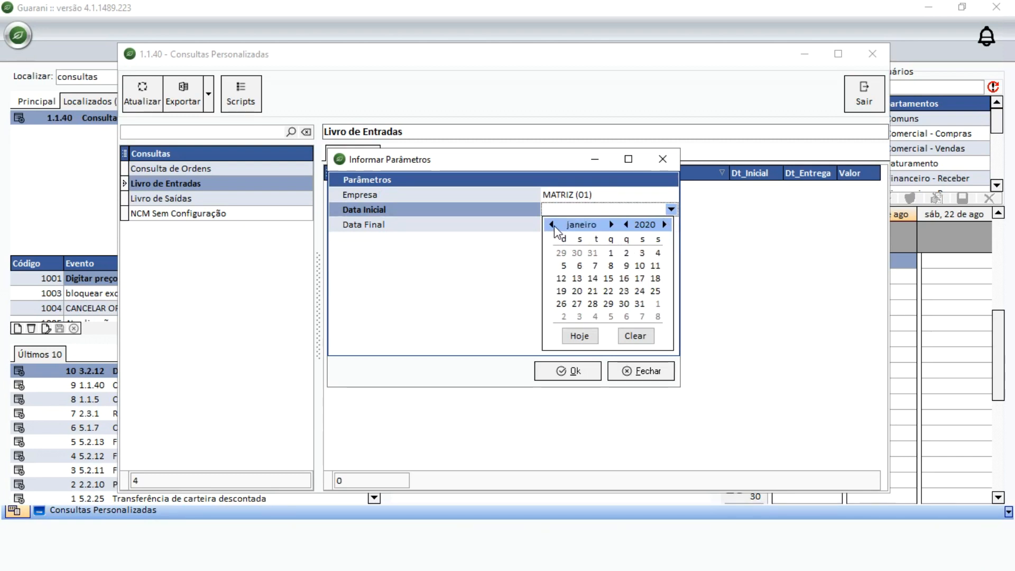
left_click(610, 254)
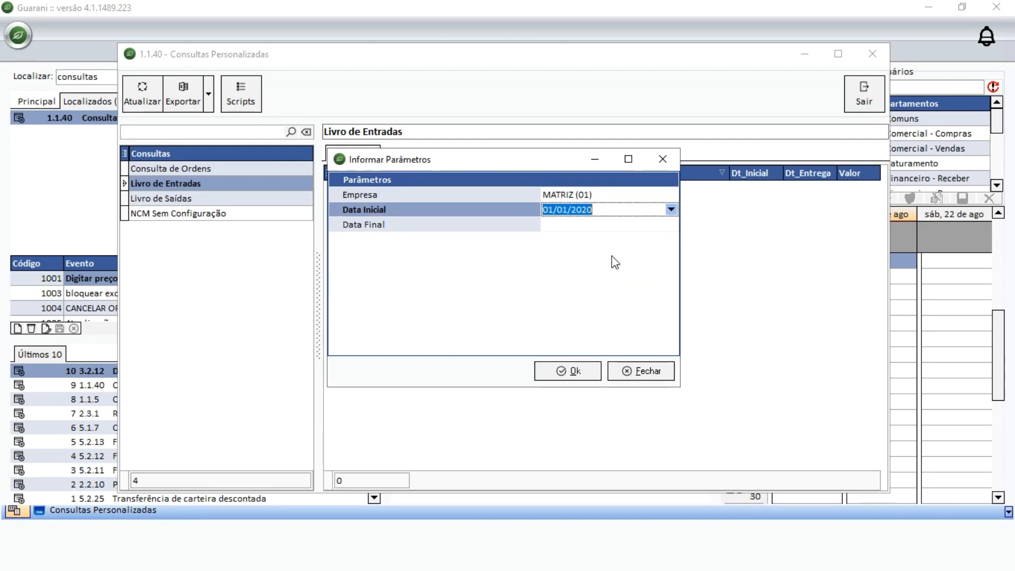
Set the Data Final parameter to 31/08/2020 and run the Livro de Entradas query
left_click(666, 226)
left_click(670, 224)
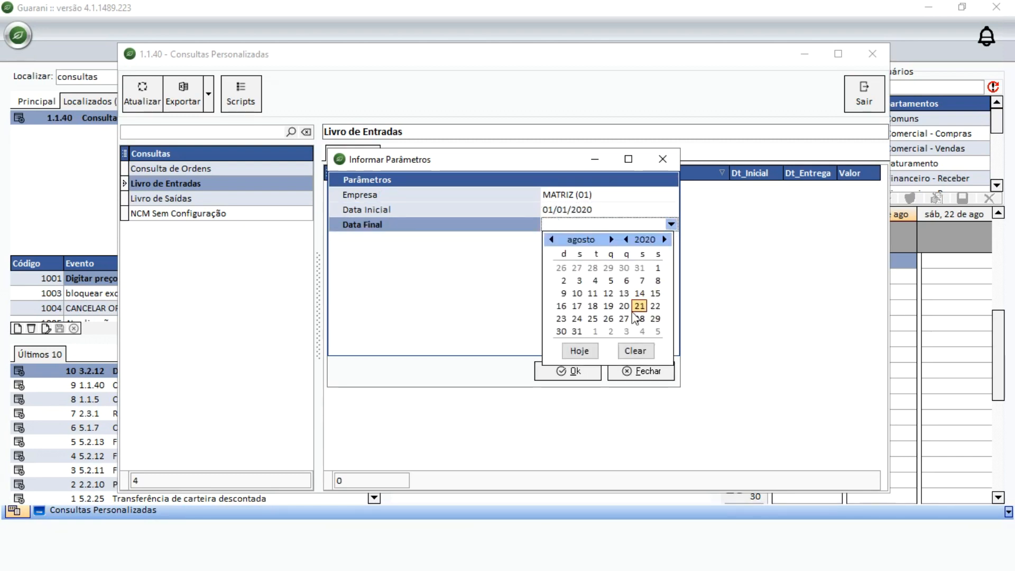
left_click(578, 332)
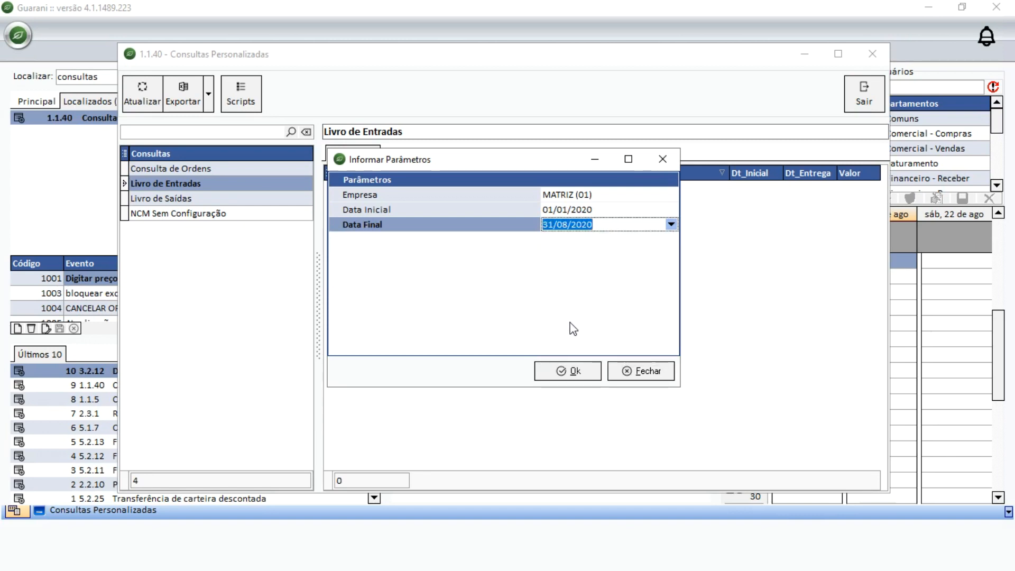
left_click(568, 372)
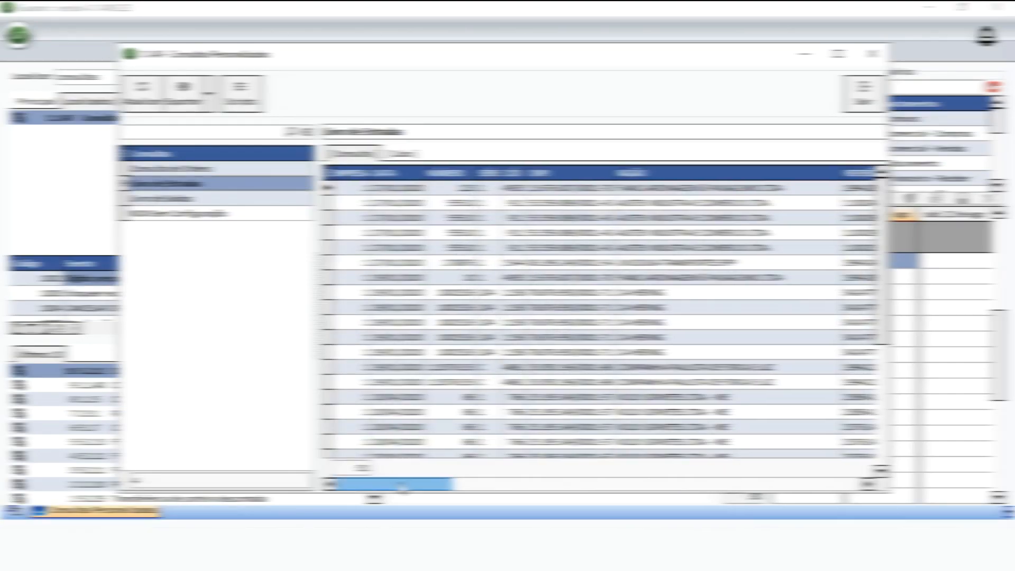
Look through the columns of the Livro de Entradas results and show the query's cube
left_click_drag(401, 484, 360, 504)
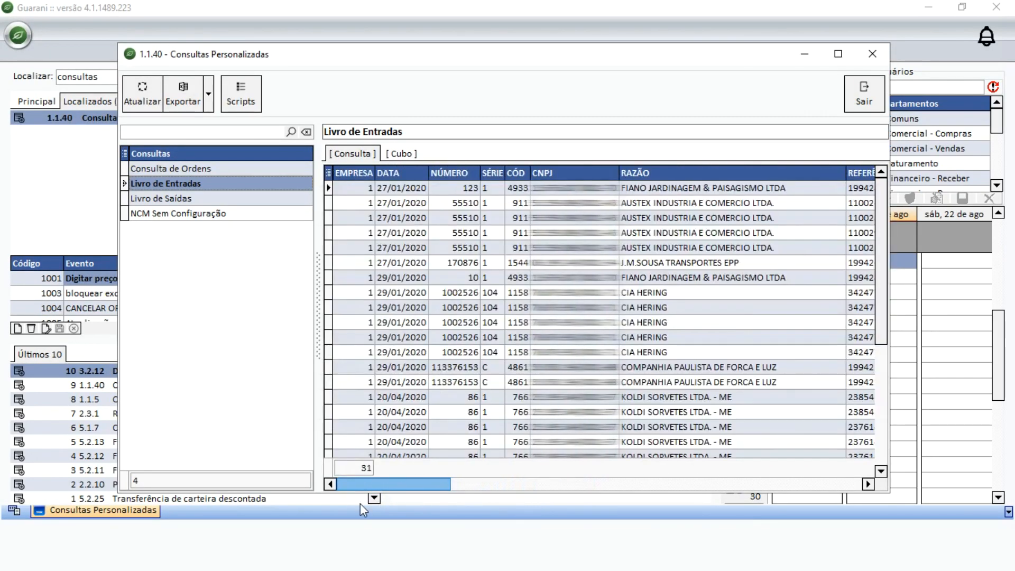
left_click_drag(877, 194, 769, 202)
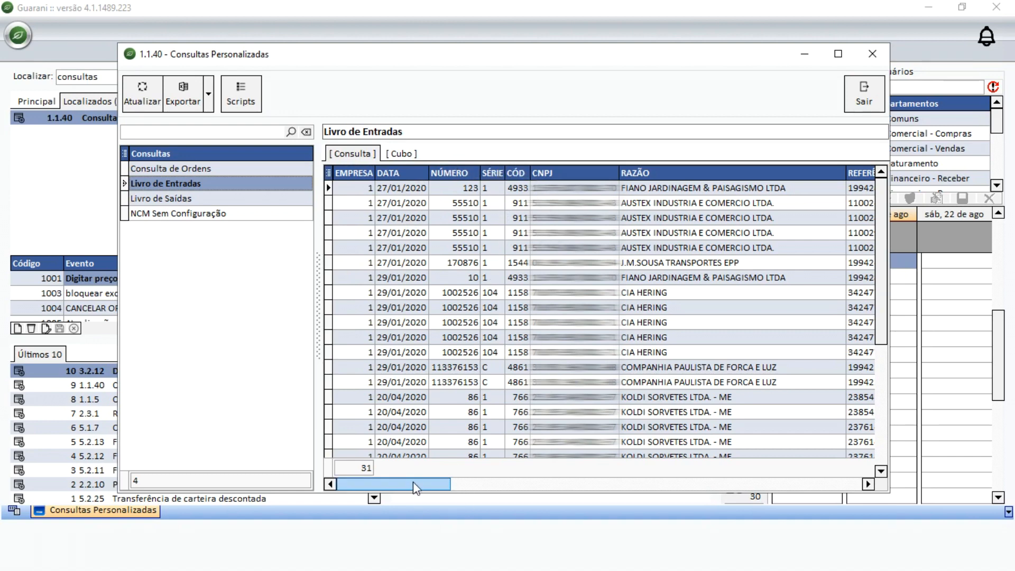
mouse_move(415, 483)
left_mouse_down()
mouse_move(504, 485)
mouse_move(574, 467)
mouse_move(737, 461)
mouse_move(827, 490)
mouse_move(848, 482)
mouse_move(420, 484)
left_mouse_up()
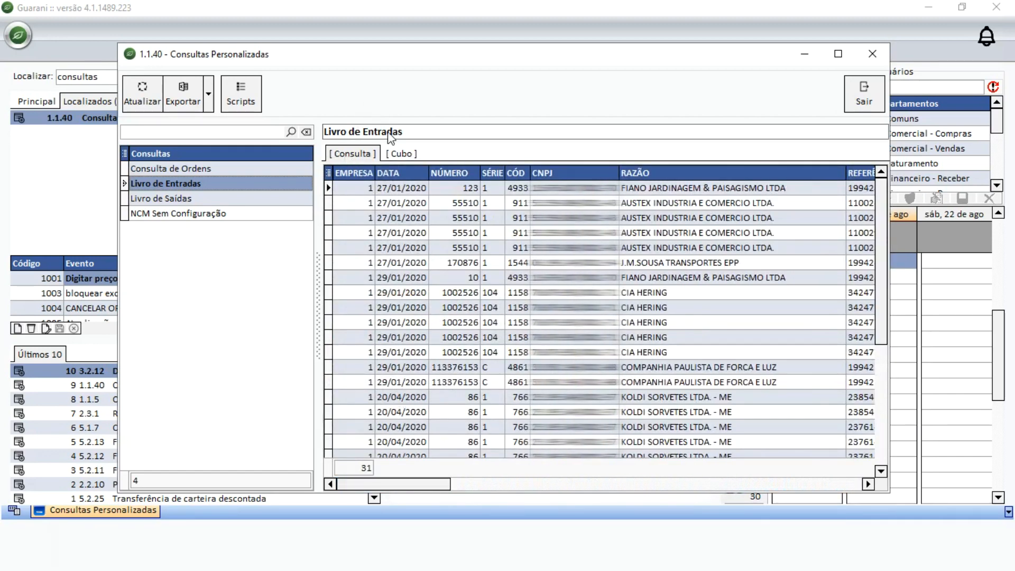
left_click(400, 155)
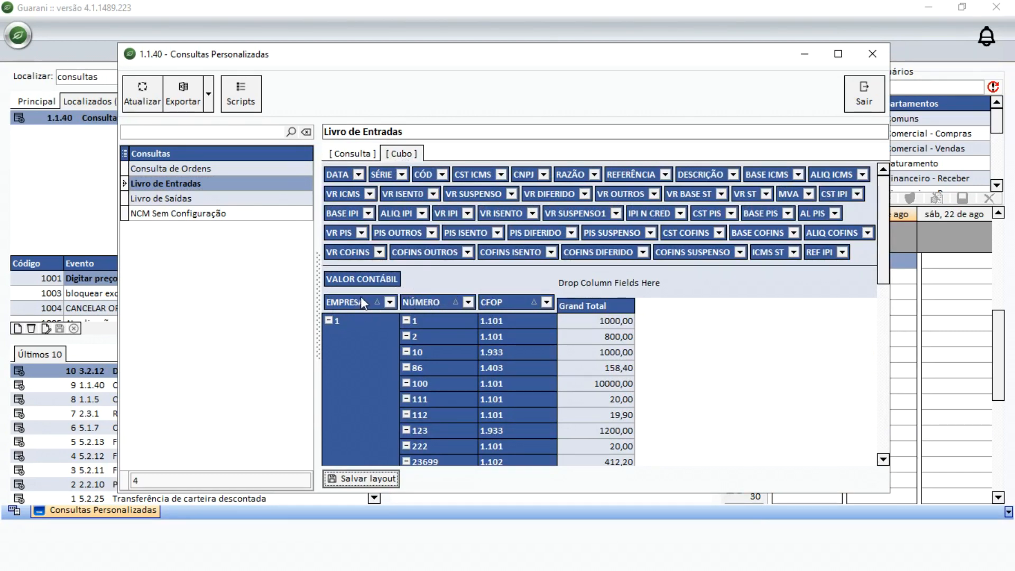
left_click_drag(355, 276, 356, 277)
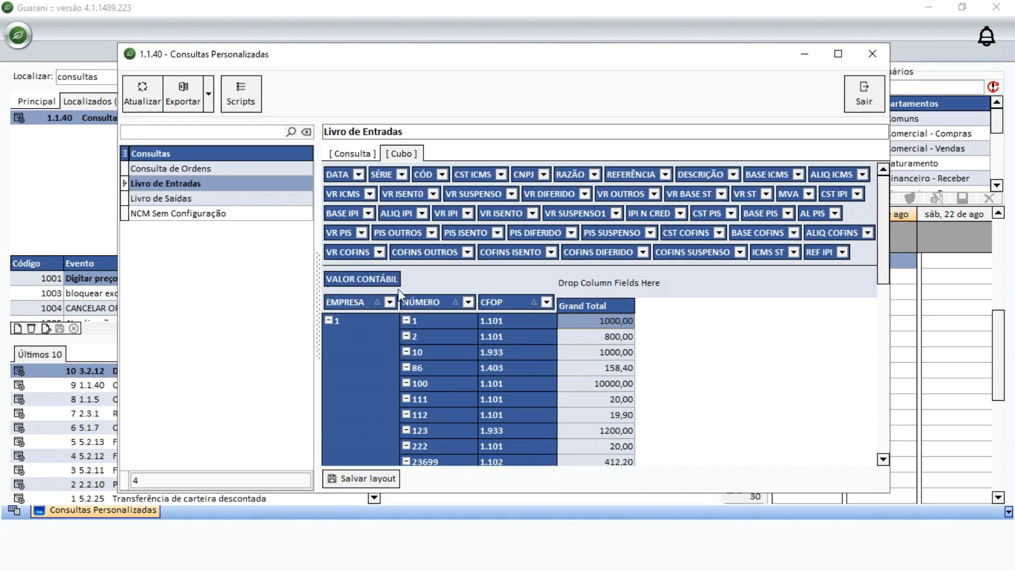
Remove EMPRESA from the cube's row fields, placing CFOP before NÚMERO, and collapse the CFOP groups 1.101 and 1.102
left_click_drag(348, 301, 491, 229)
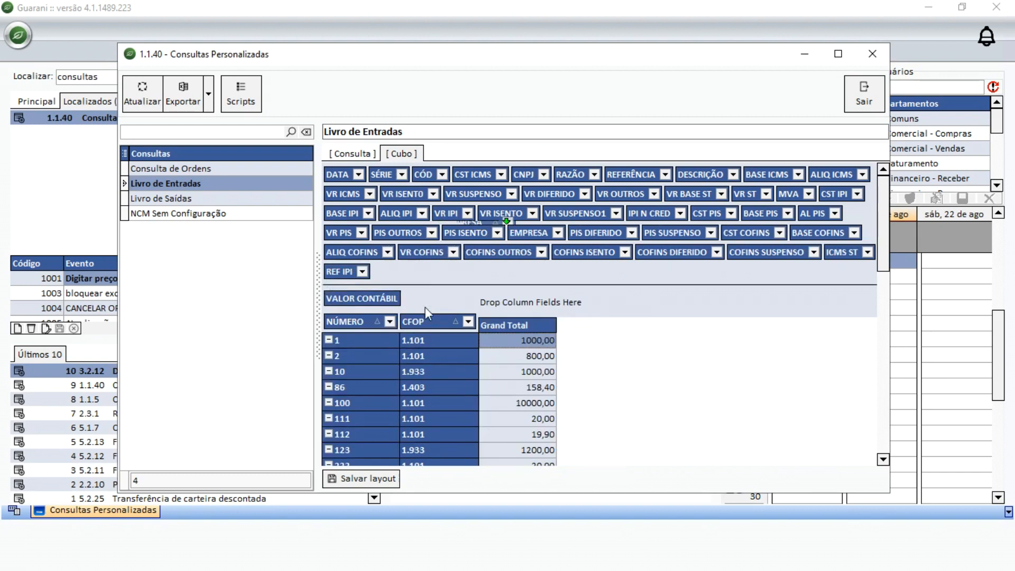
left_click_drag(434, 321, 334, 323)
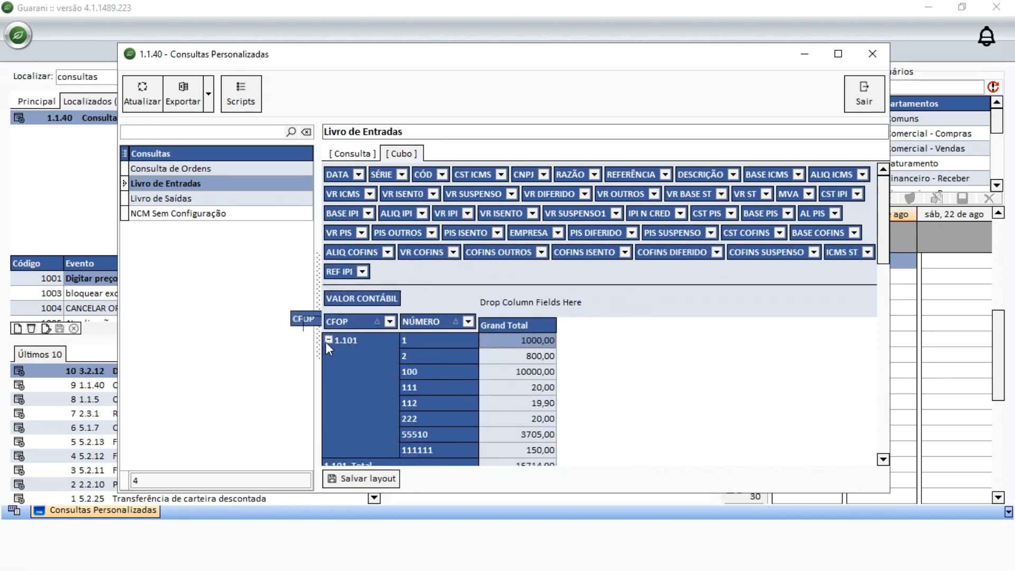
left_click(328, 340)
left_click_drag(567, 55, 585, 62)
left_click(347, 363)
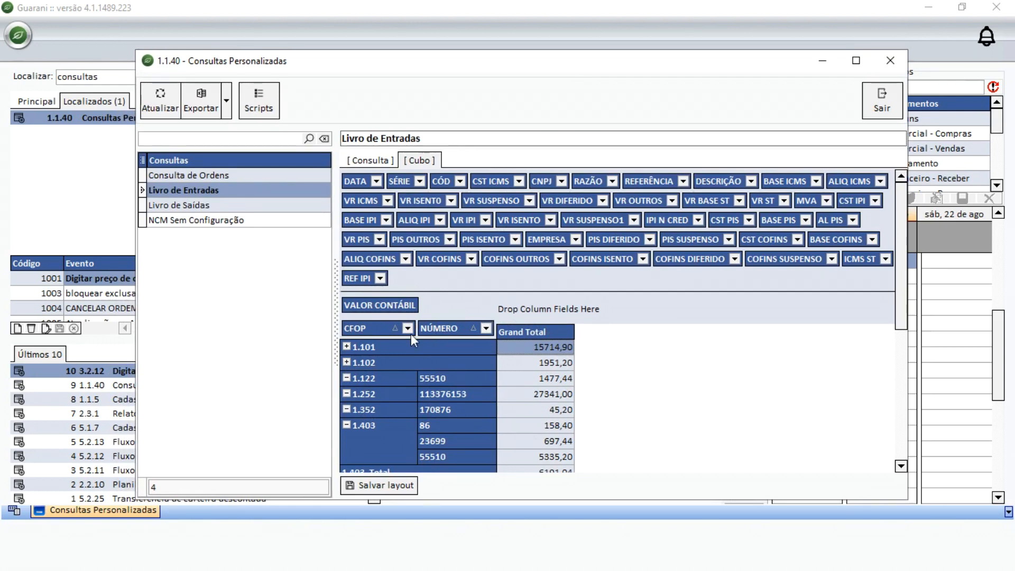
Remove NÚMERO from the cube's row fields and add CST PIS before CFOP
left_click_drag(496, 242, 498, 246)
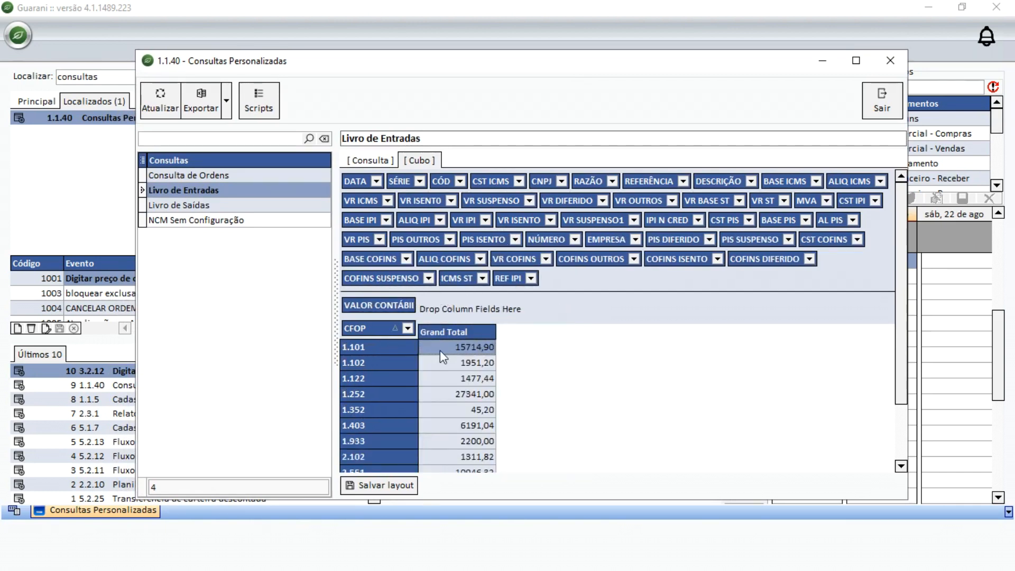
left_click_drag(900, 292, 899, 272)
left_click_drag(731, 219, 346, 326)
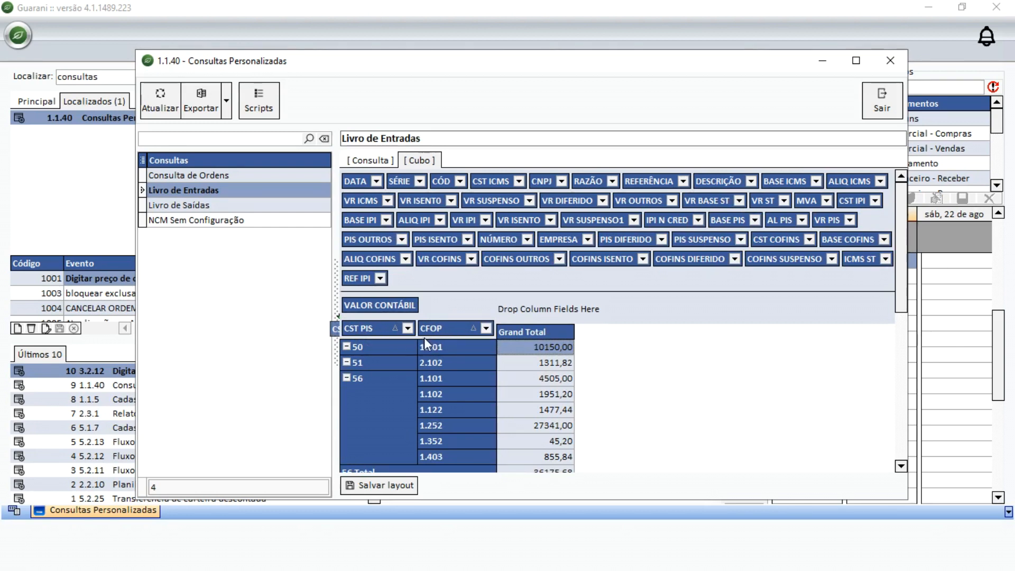
Collapse the CST PIS groups 56 and 98 in the Livro de Entradas cube
left_click(347, 377)
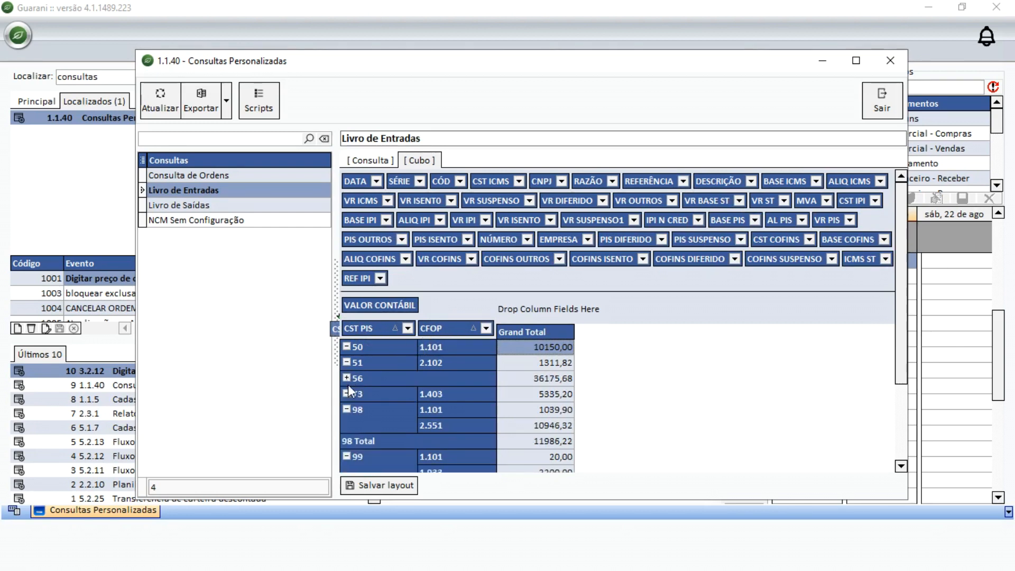
left_click(347, 408)
left_click(347, 407)
left_click(346, 410)
left_click(346, 409)
left_click(347, 409)
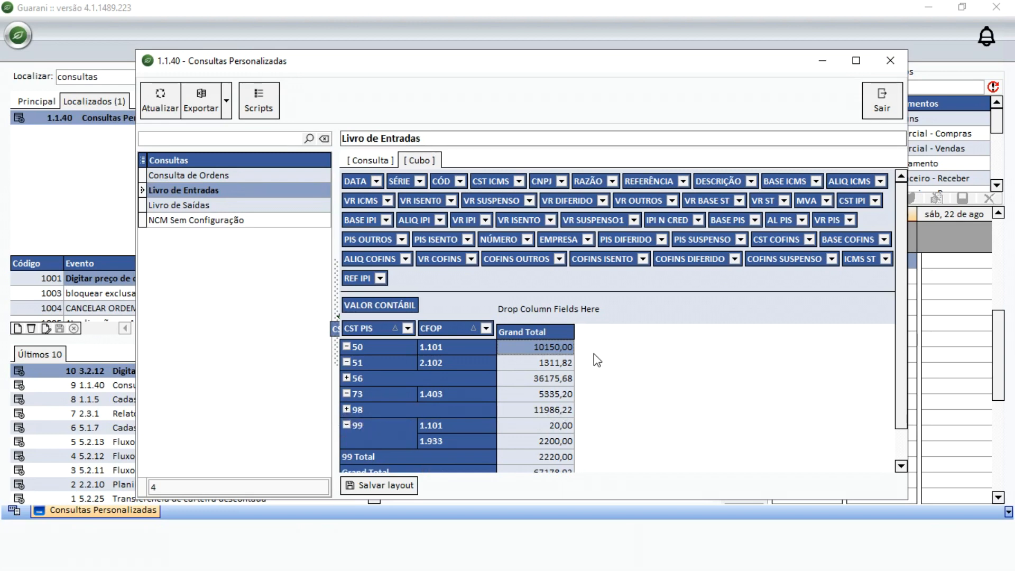
left_click_drag(557, 61, 532, 32)
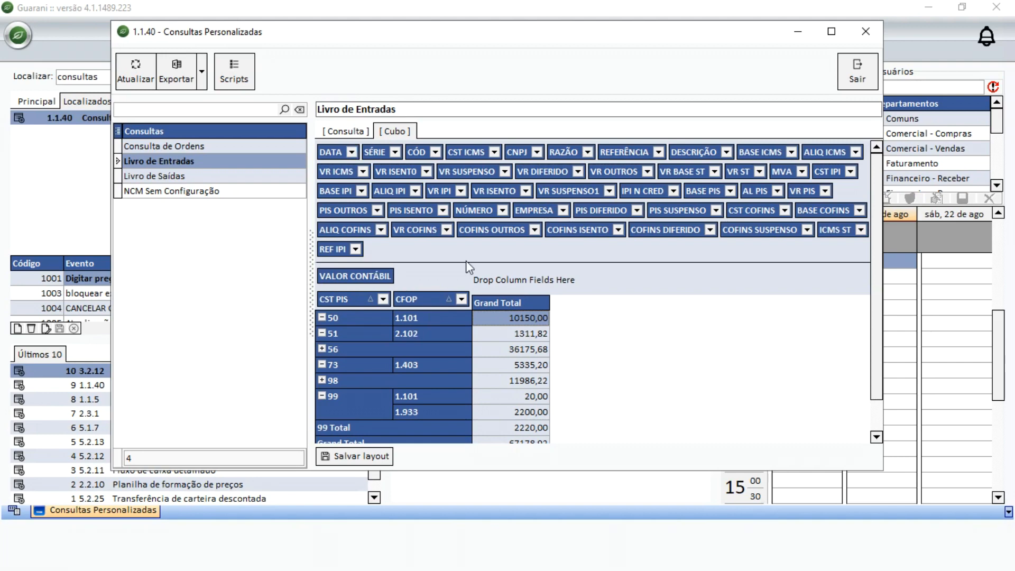
left_click_drag(446, 34, 458, 29)
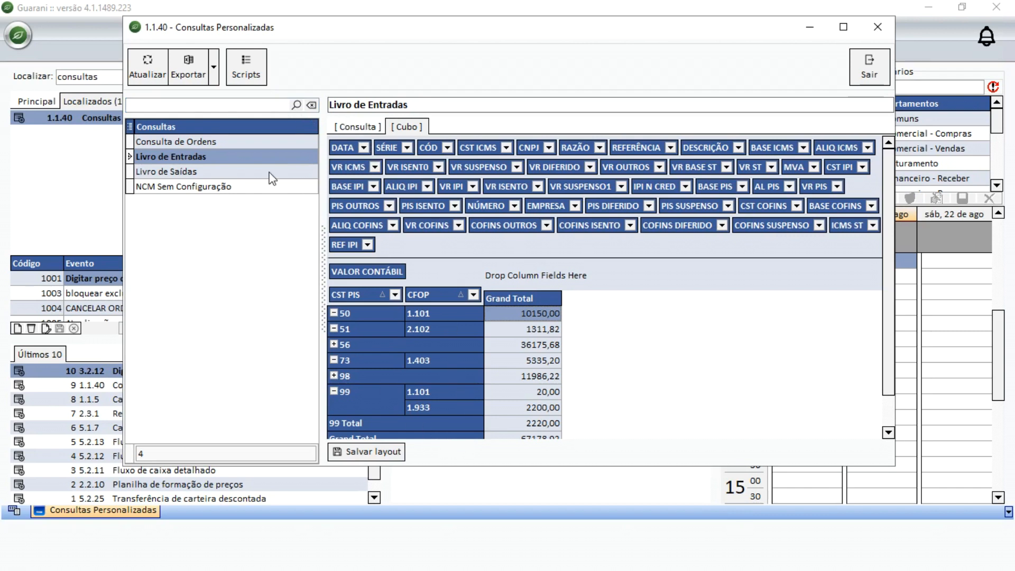
left_click(215, 68)
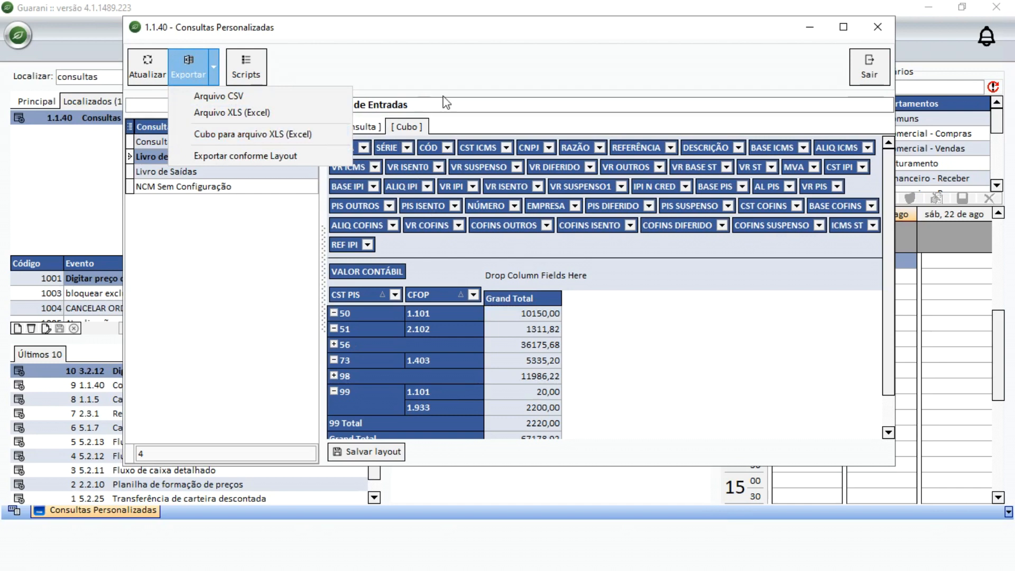
left_click(529, 83)
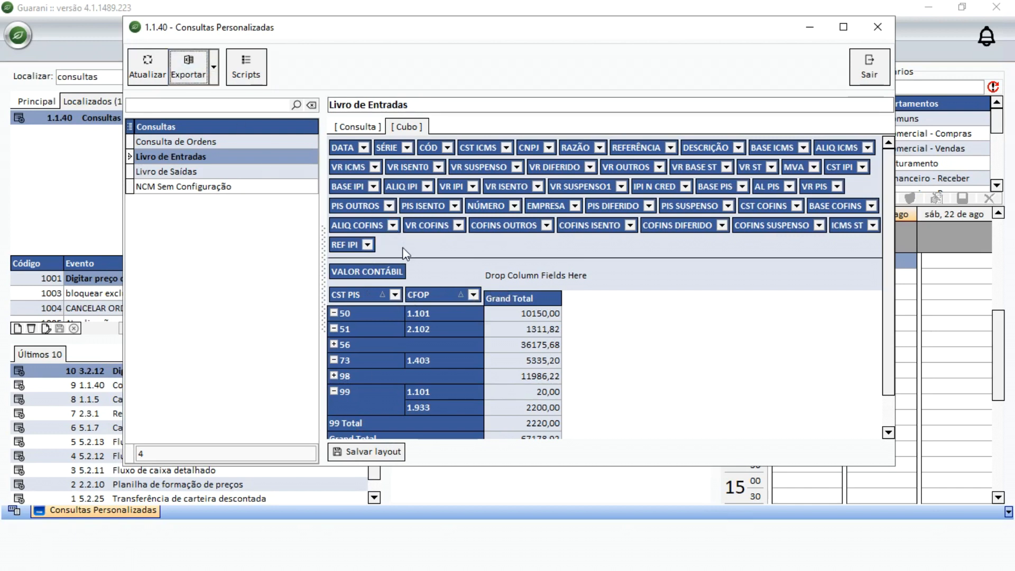
left_click(190, 68)
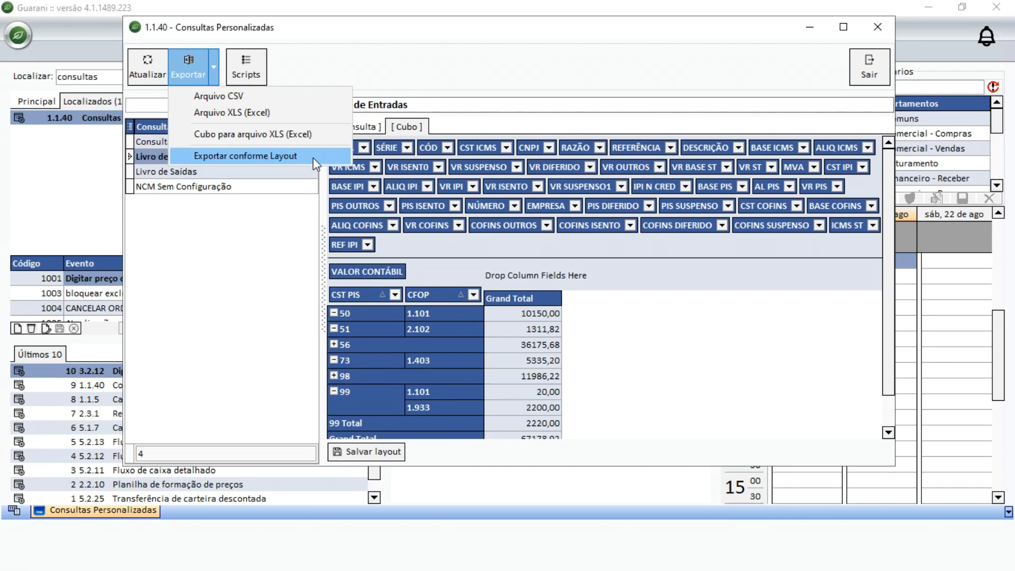
left_click(487, 75)
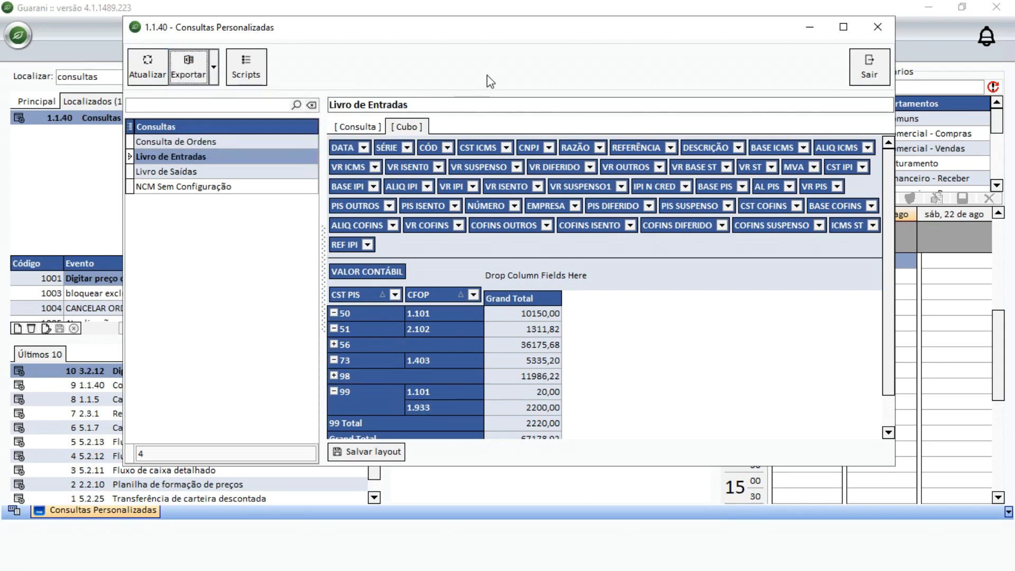
Close the Consultas Personalizadas window and minimise both Guarani and the Exemplos folder window
left_click(878, 28)
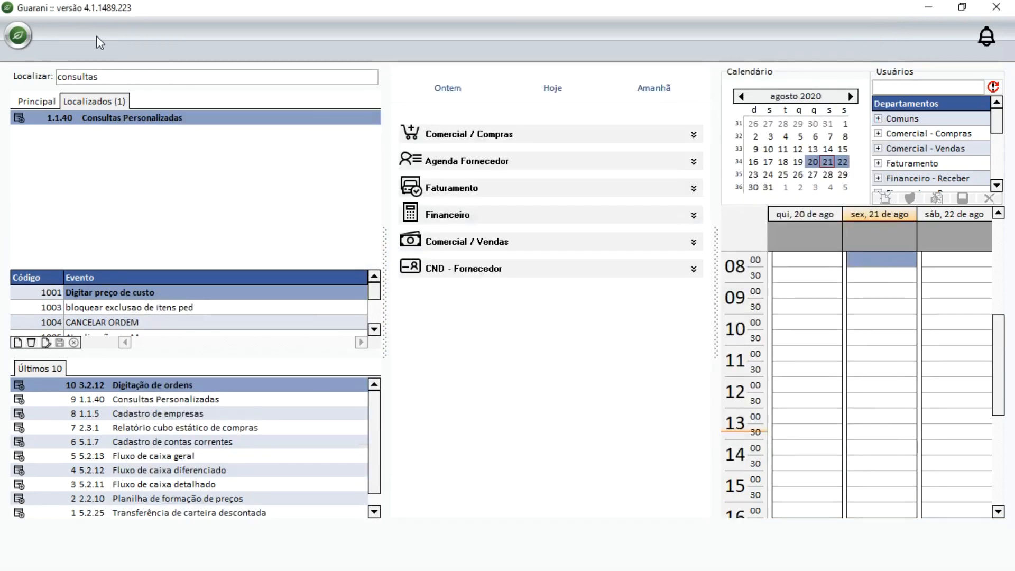
left_click(932, 7)
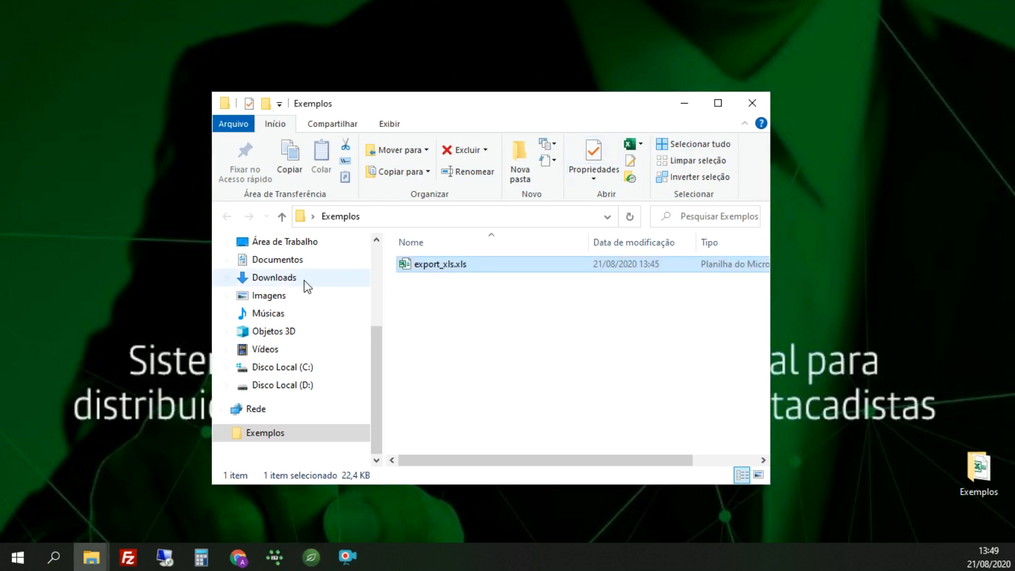
left_click(687, 104)
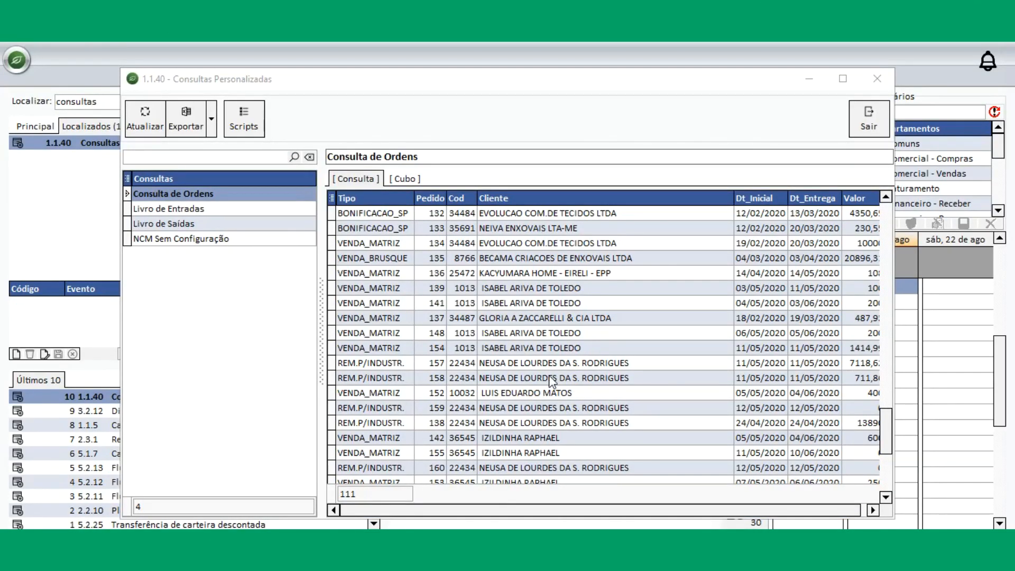
Widen the Valor column in the Consulta de Ordens results and show its Soma in the footer
left_click_drag(830, 509, 837, 510)
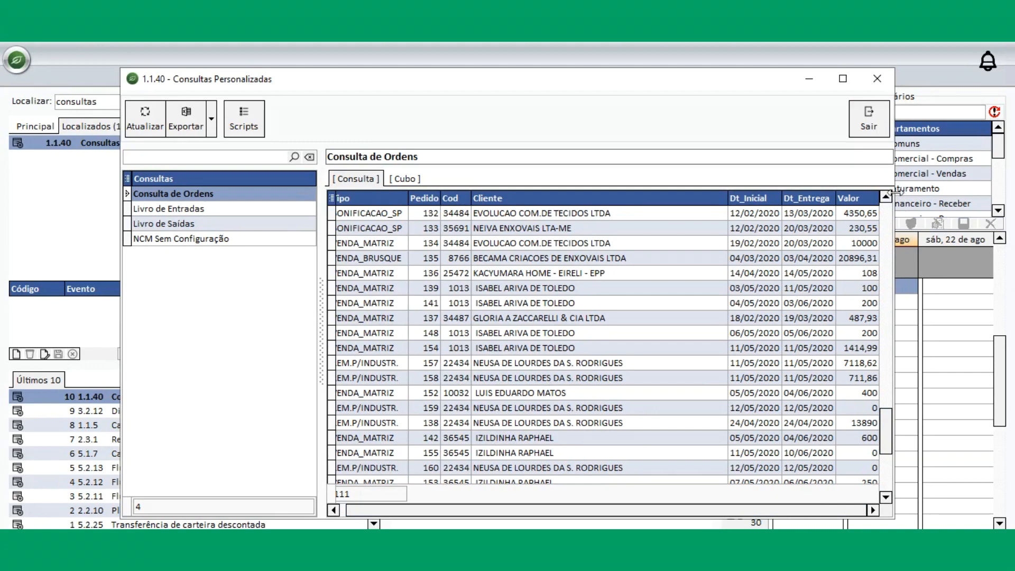
left_click_drag(879, 196, 972, 212)
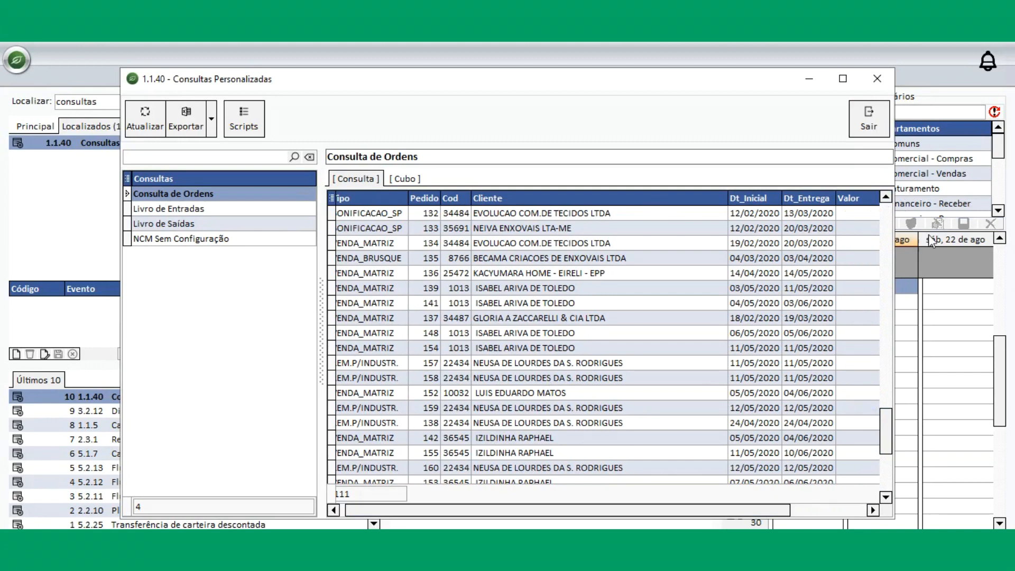
left_click_drag(723, 516, 799, 513)
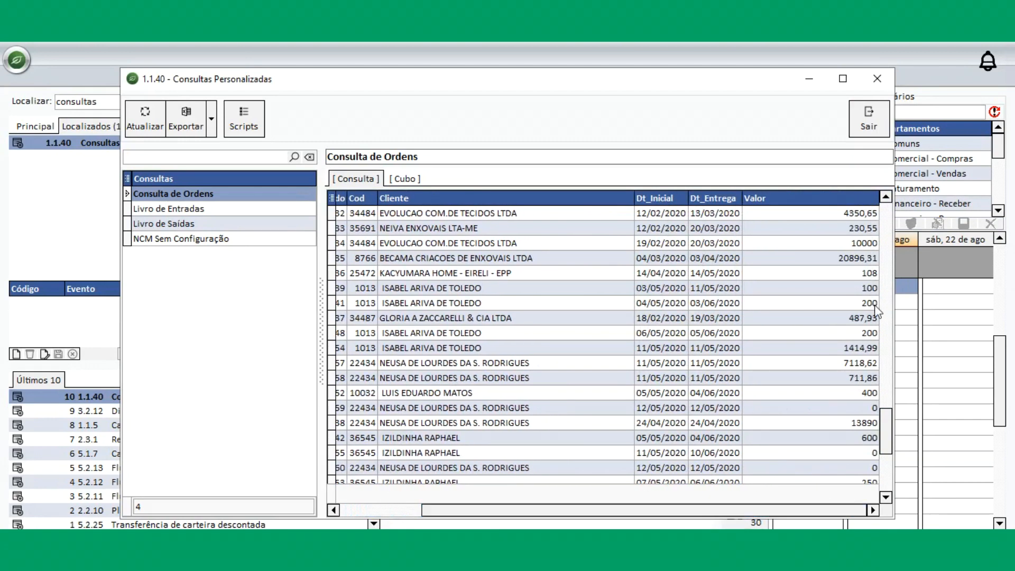
right_click(834, 244)
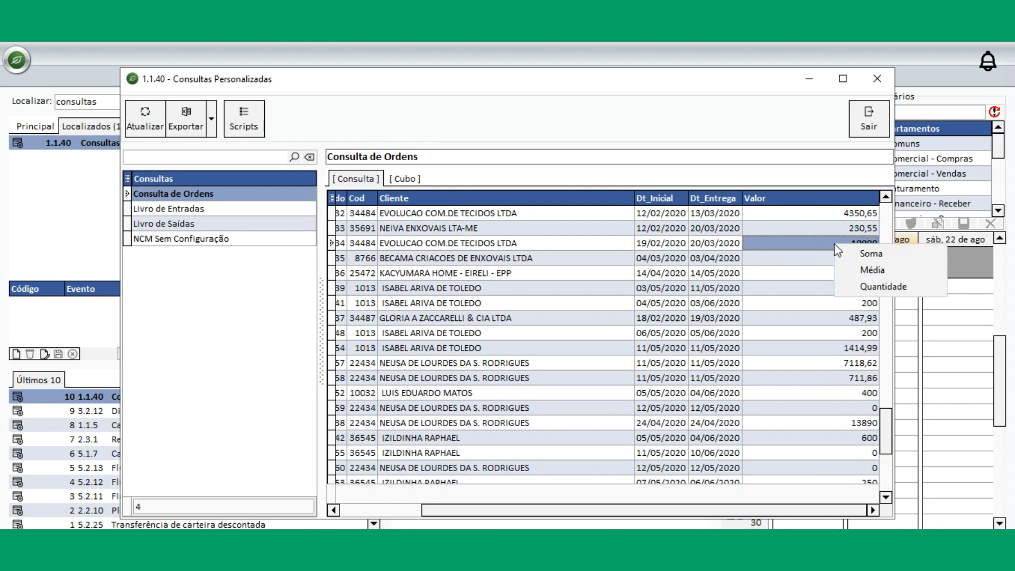
left_click(881, 257)
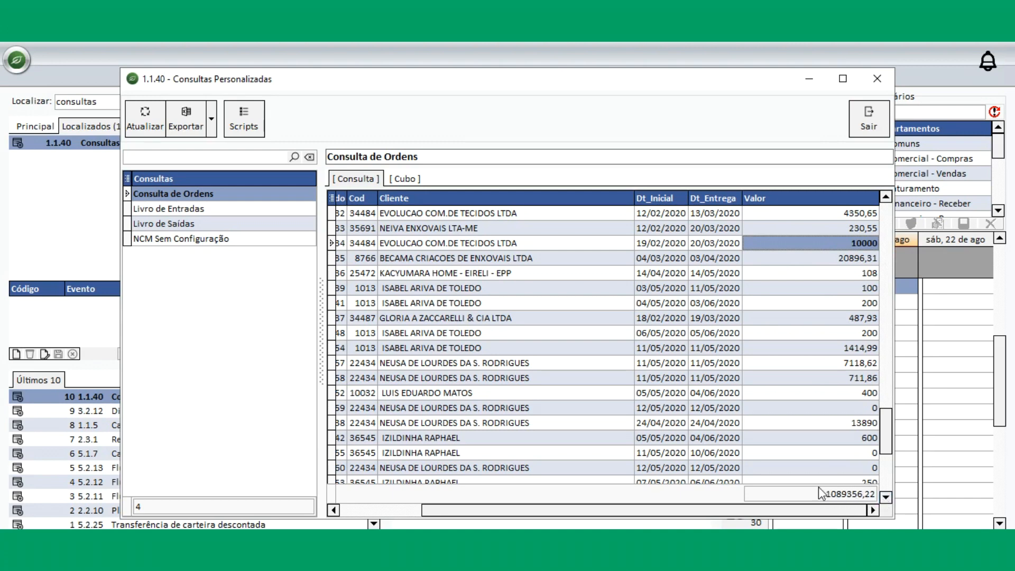
Switch the Valor column's footer calculation to Média
scroll(885, 420, "up", 5)
left_click_drag(886, 393, 884, 417)
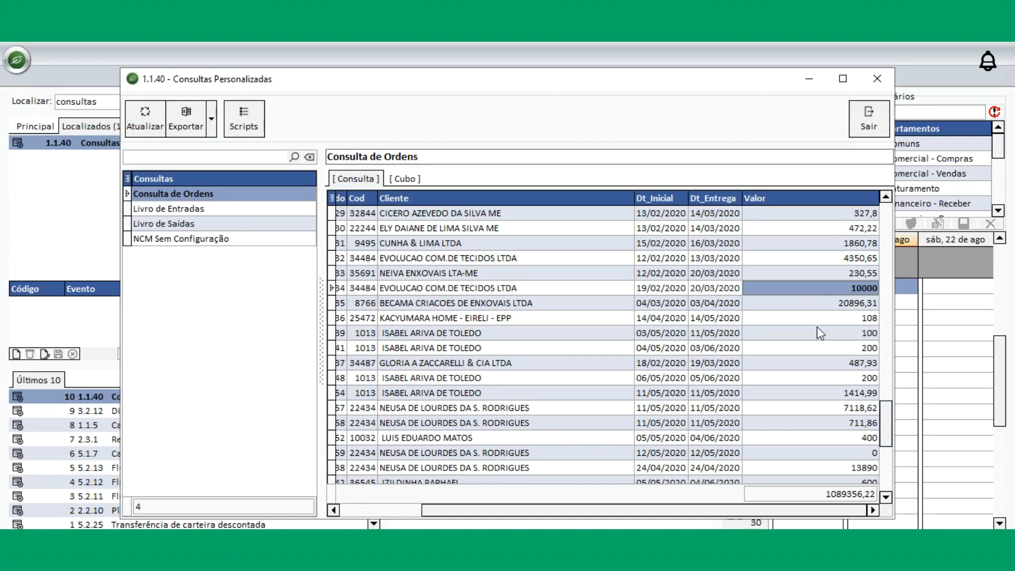
right_click(816, 291)
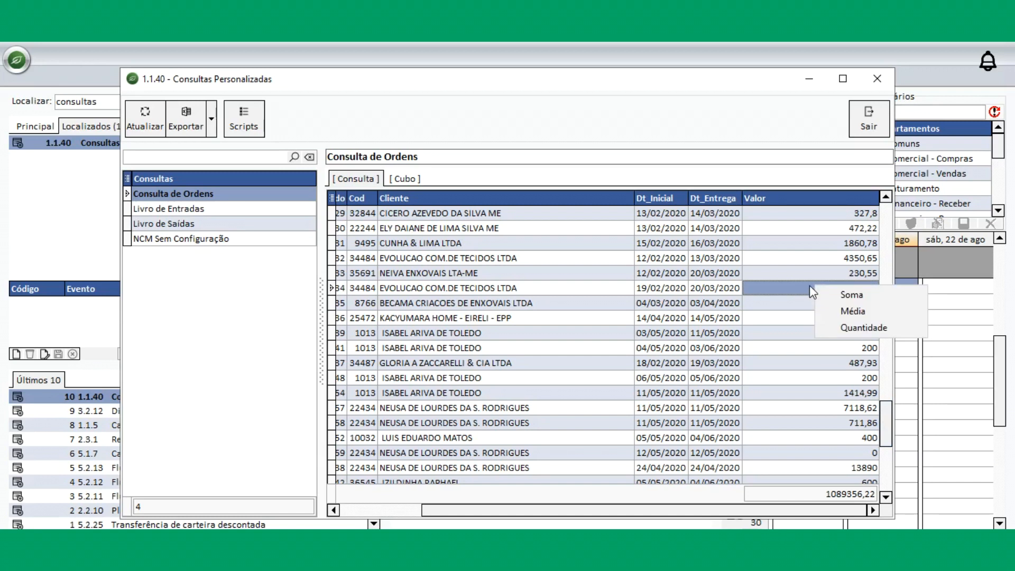
left_click(860, 312)
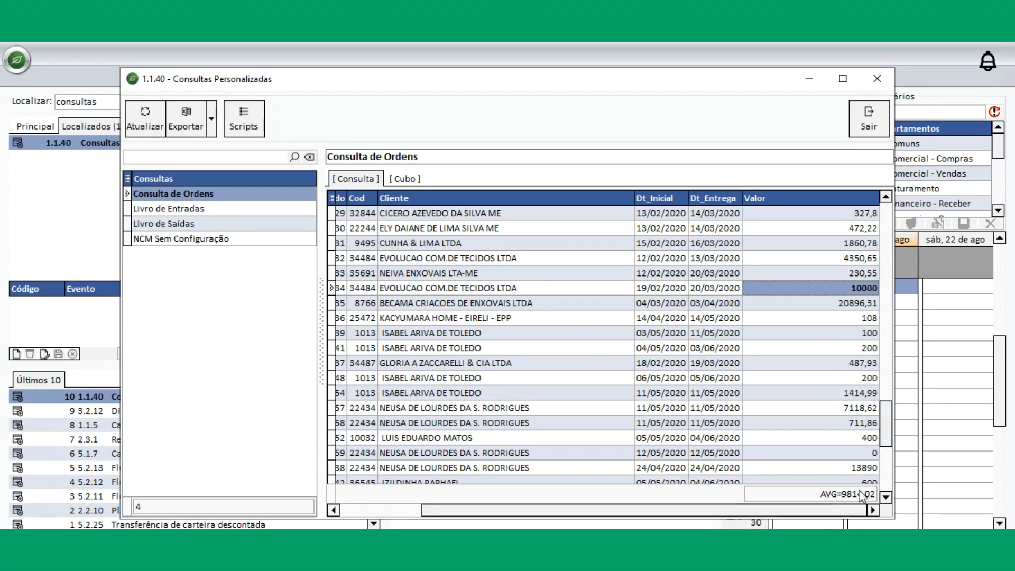
Set the Valor column's footer calculation to Quantidade and return to the first rows of the results
left_click_drag(882, 423, 901, 407)
right_click(789, 347)
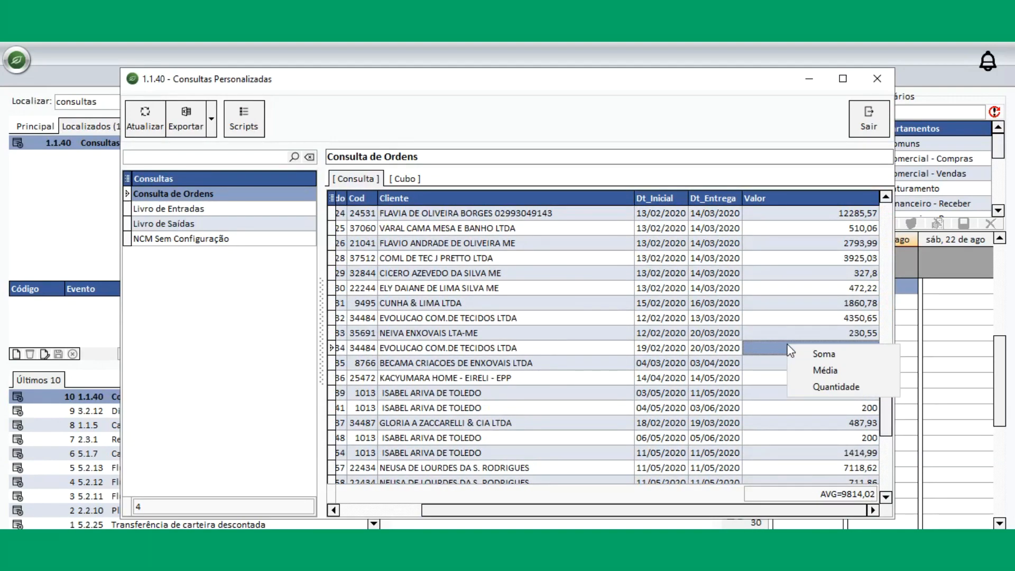
left_click(855, 388)
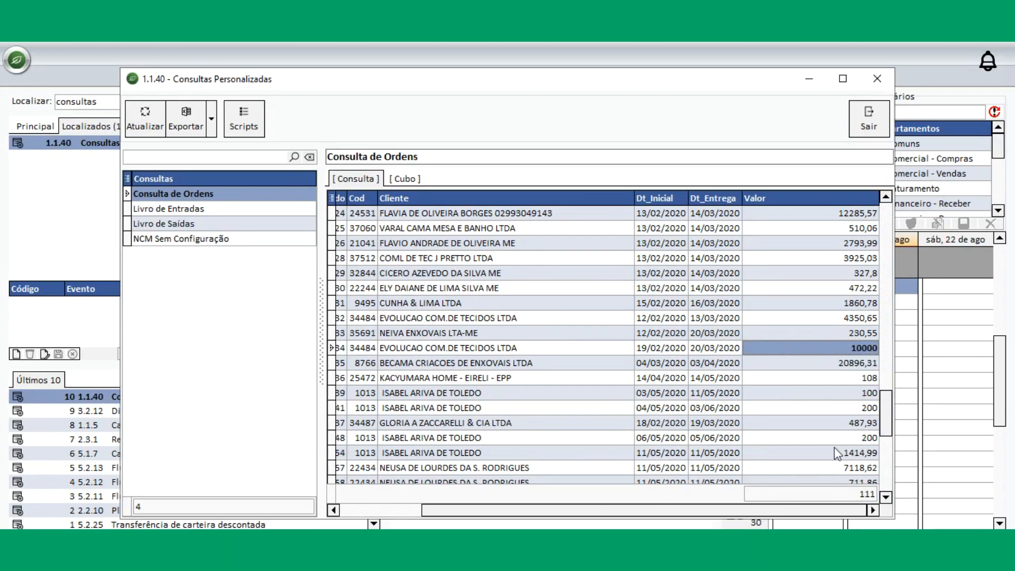
left_click_drag(888, 405, 878, 211)
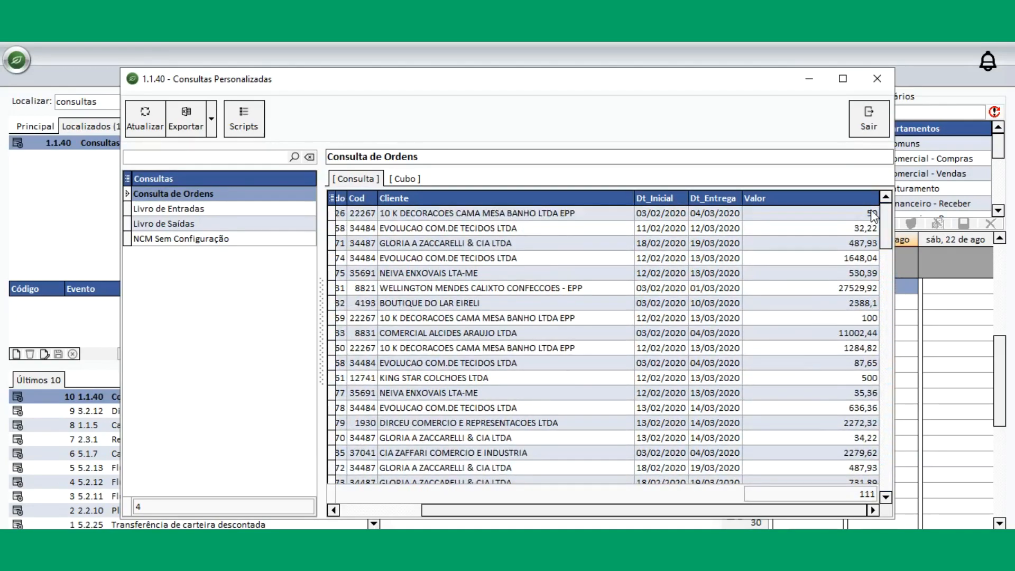
left_click_drag(683, 503, 574, 502)
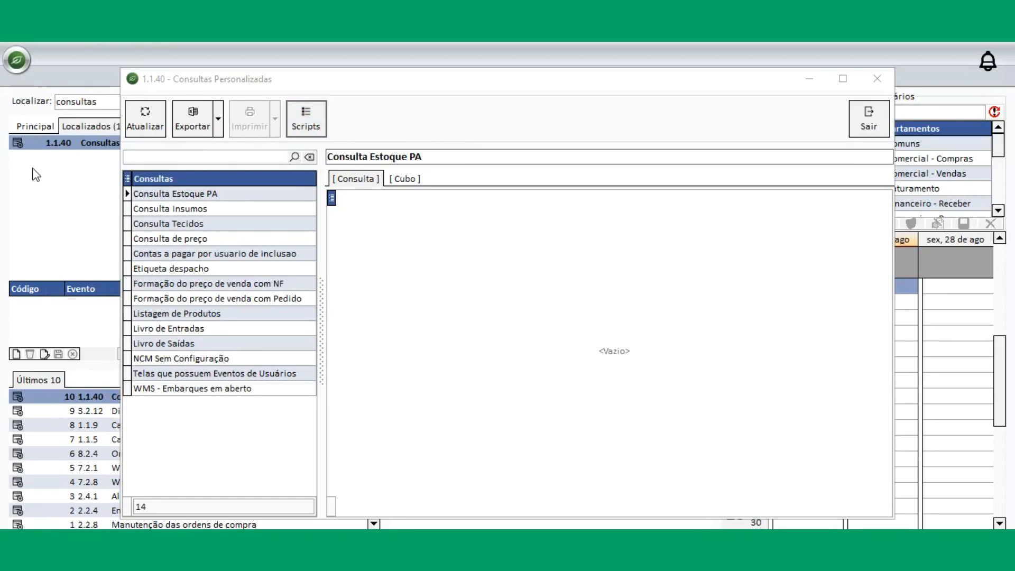
Create a new custom query in the scripts registry with Fornecedores as both description and title
left_click(323, 130)
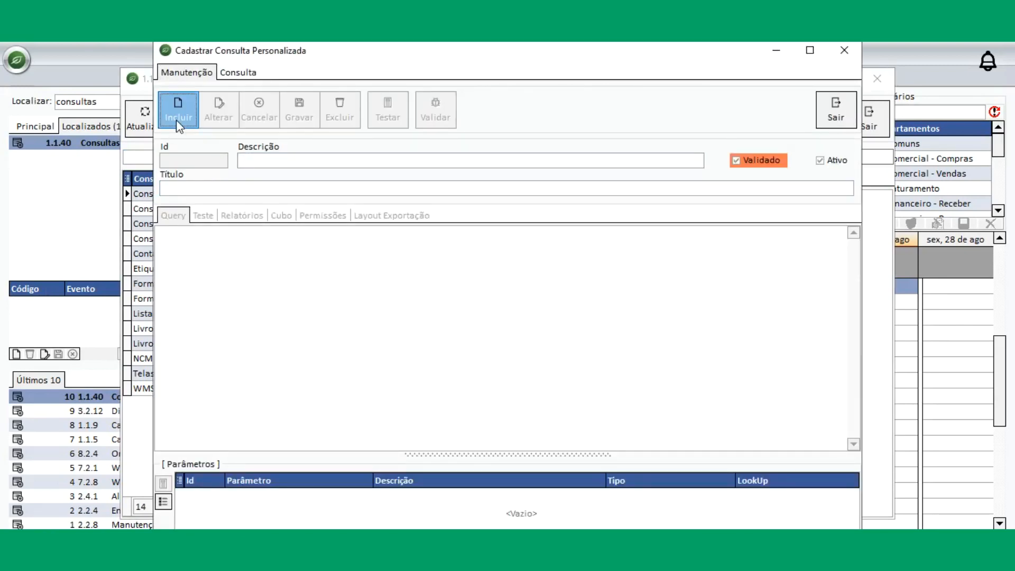
type("Fornecedores")
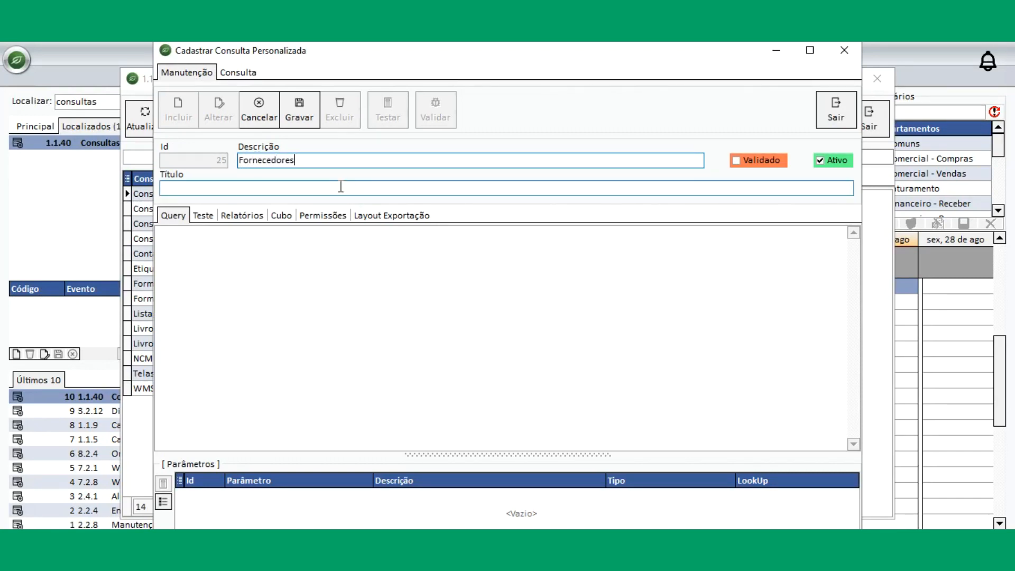
left_click(313, 188)
type("Fornecedores")
Enter the SQL select first 100 for_codigo as "Código", for_razao as "Razão" from fornecedores, then save and test the query
left_click(208, 236)
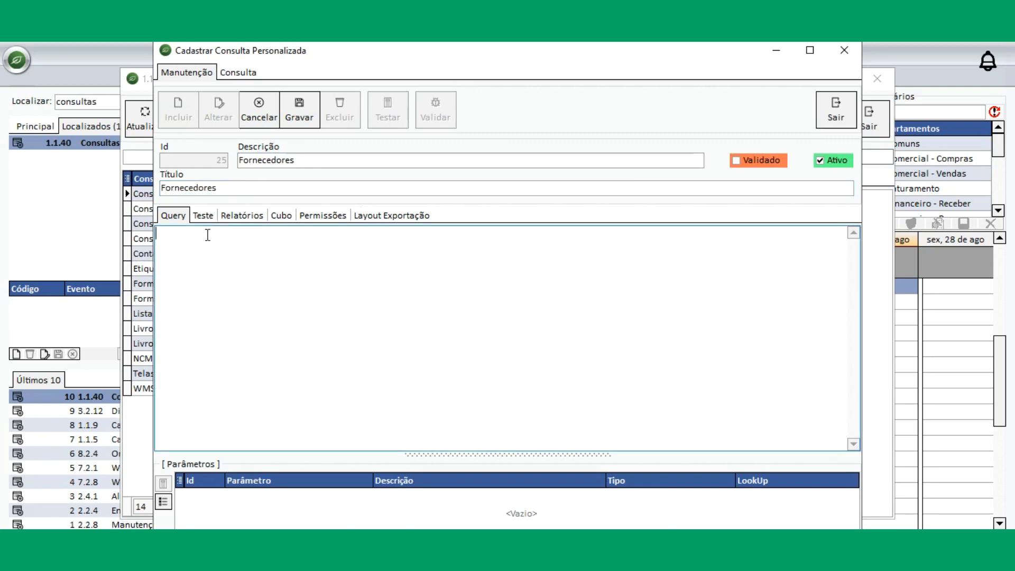
type("select first 100 for_codigo as \"Código\", for_razao as \"Razão\" from fornecedores")
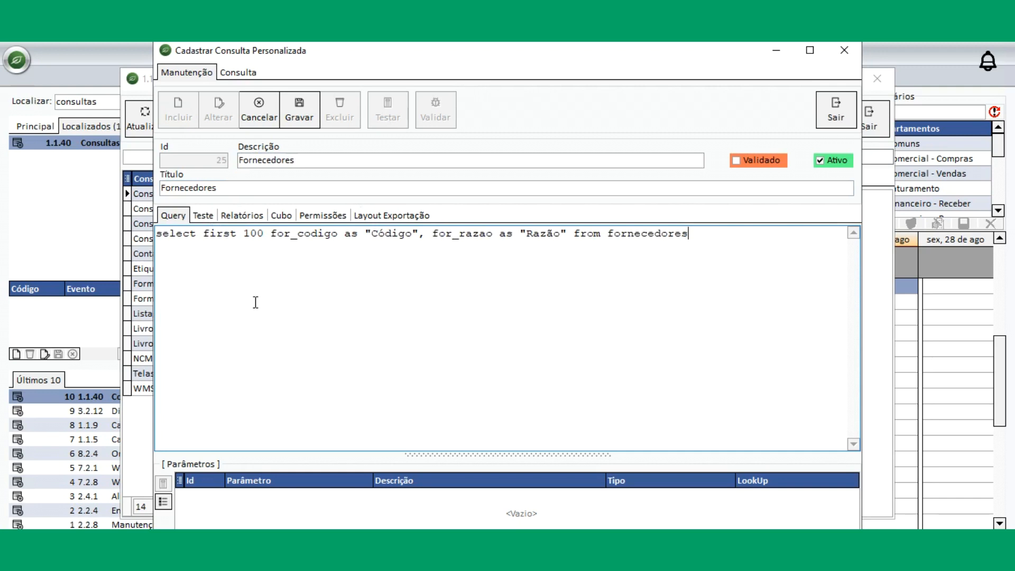
left_click(301, 117)
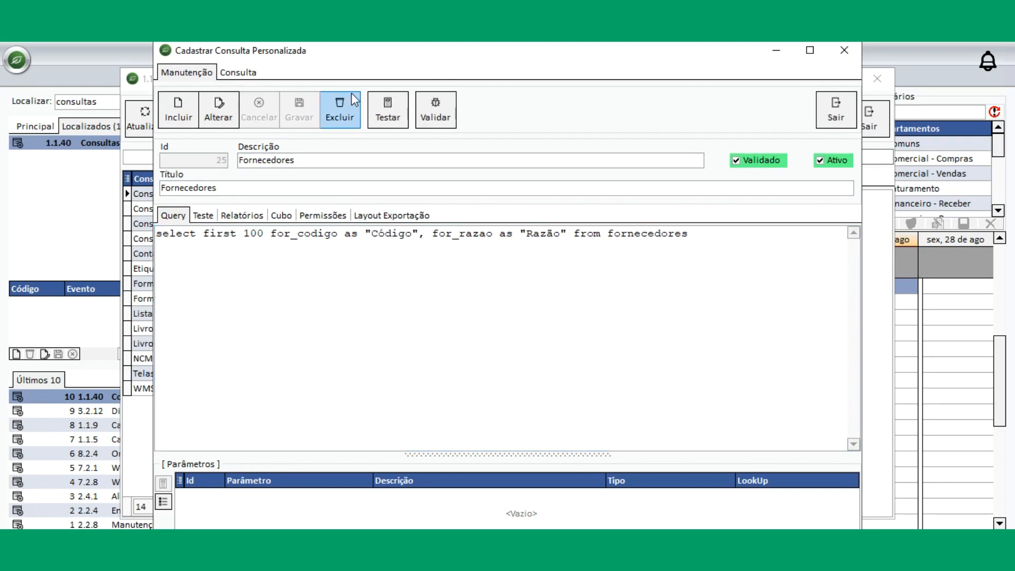
left_click(385, 109)
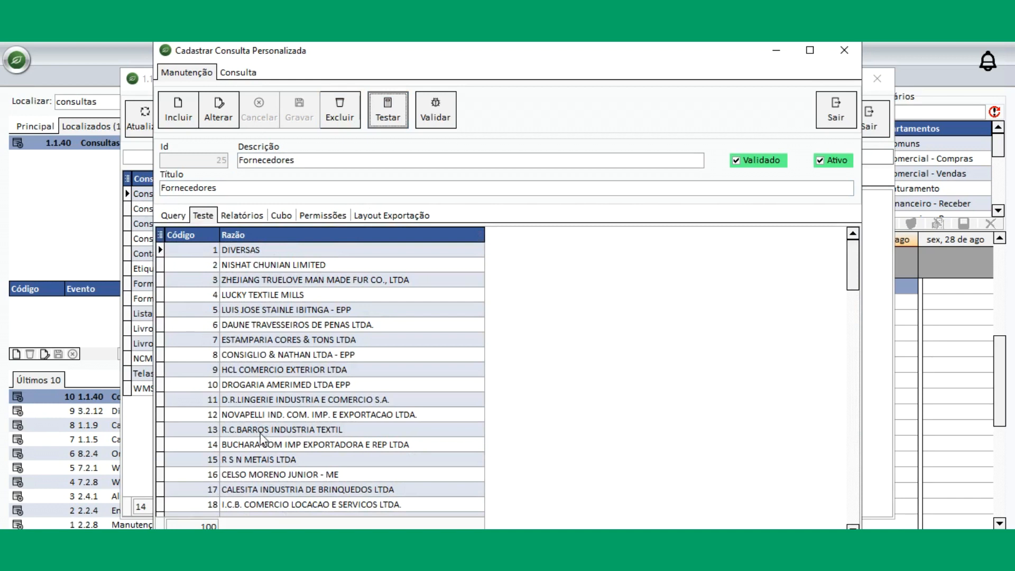
Create a new report for the Fornecedores query and add a Report Title band to its page
left_click(247, 217)
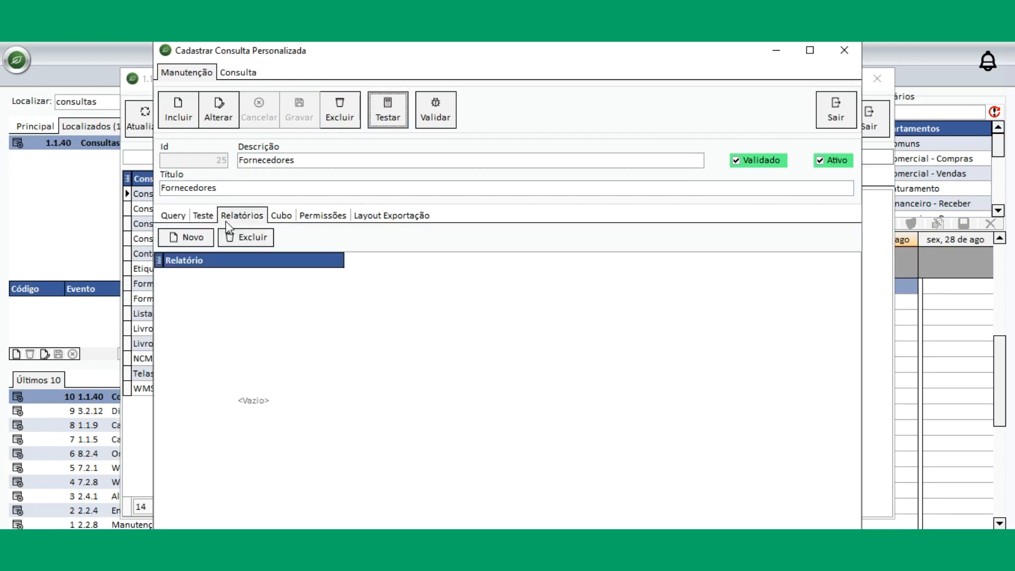
left_click(192, 240)
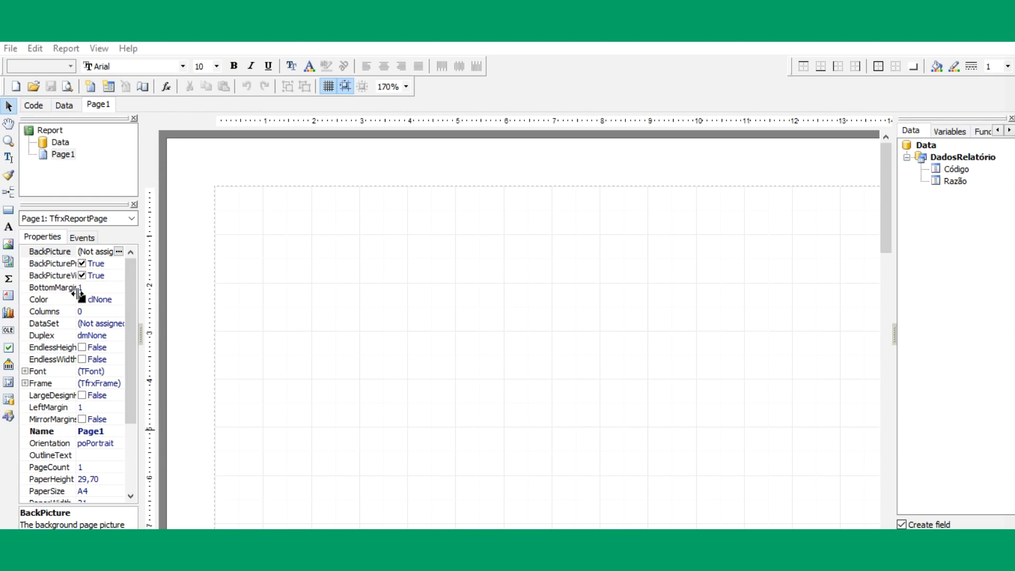
left_click(9, 193)
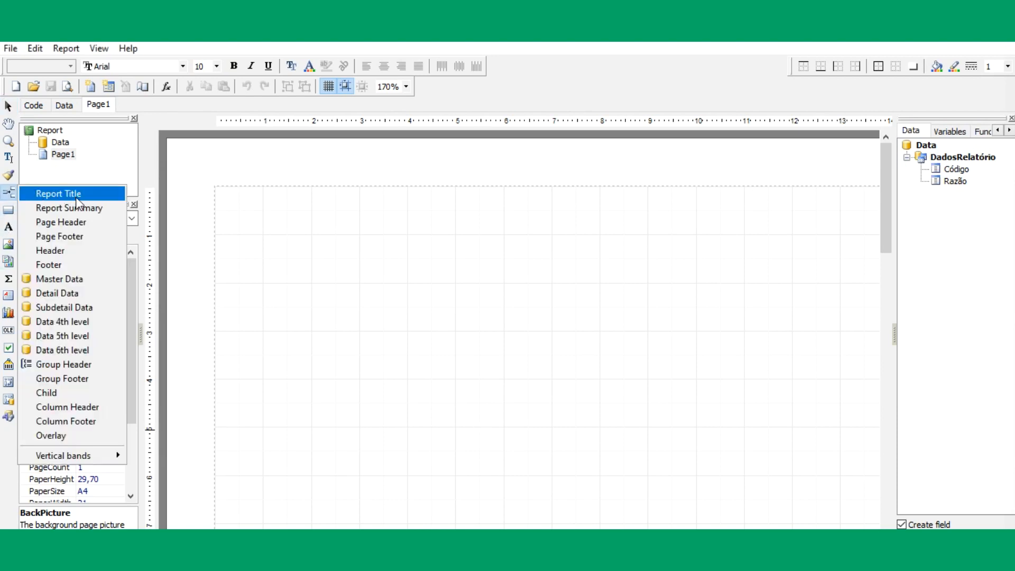
left_click(32, 194)
Add a Master Data band to the report and bind it to the DadosRelatório dataset
left_click(9, 193)
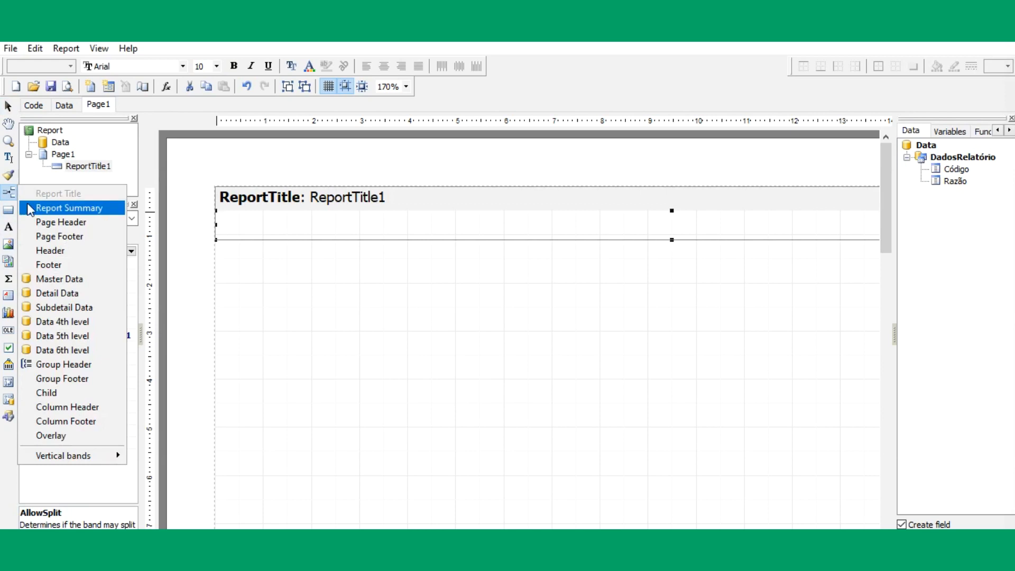
left_click(68, 278)
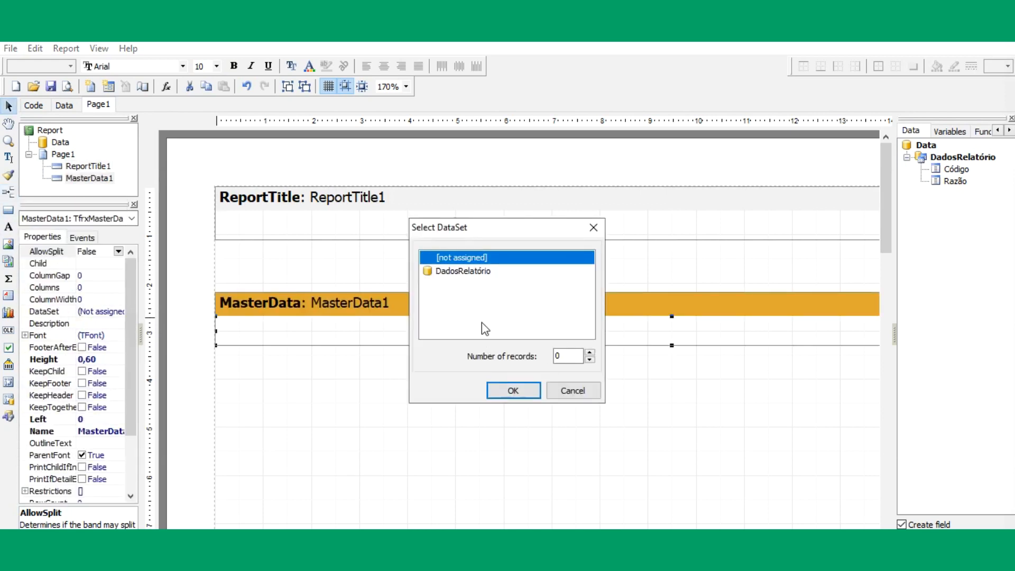
left_click(468, 272)
left_click(521, 391)
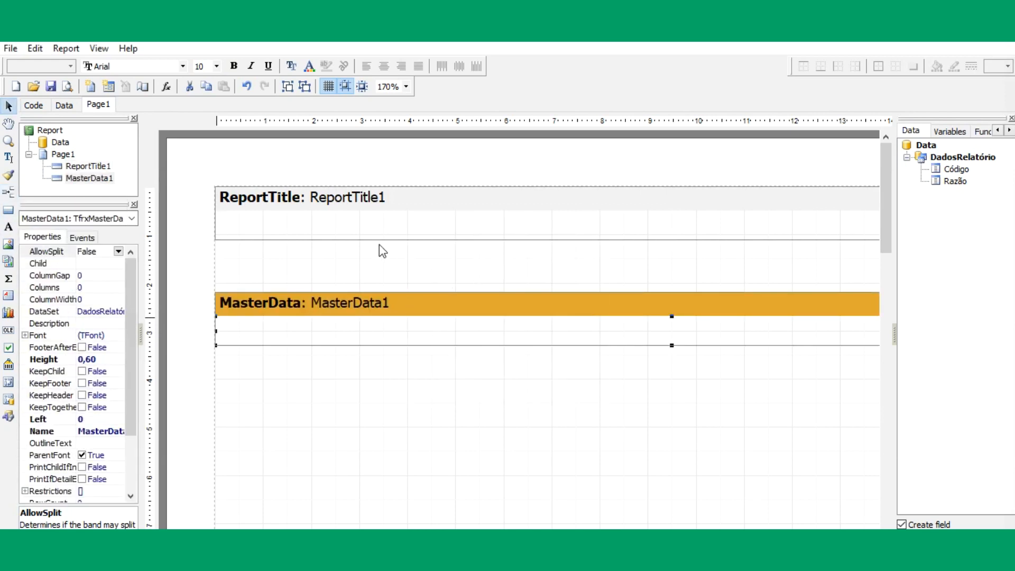
Enlarge the Report Title band and add a text object reading FORNECEDORES to it
left_click_drag(388, 240, 387, 292)
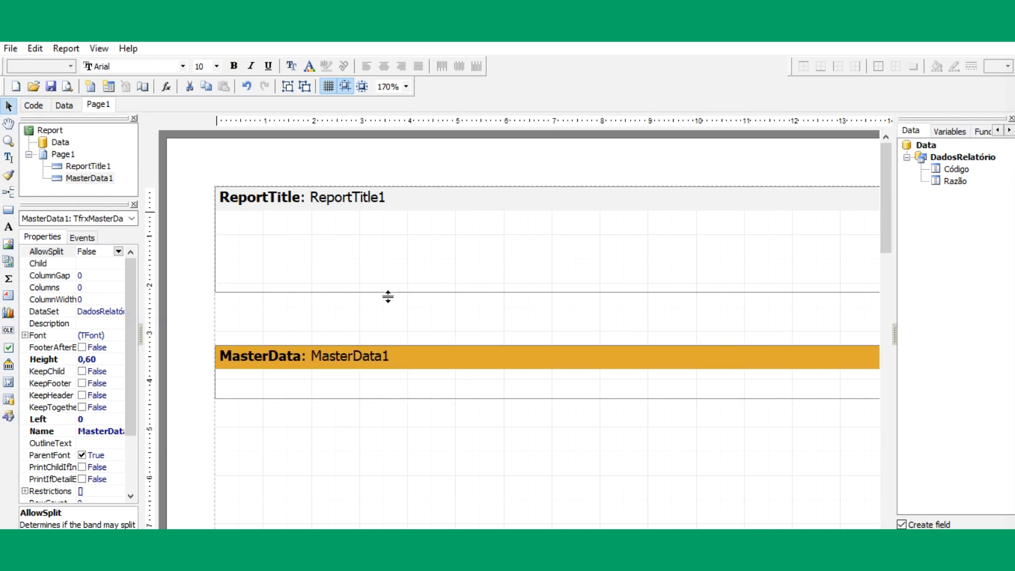
left_click(9, 158)
left_click_drag(216, 210, 656, 254)
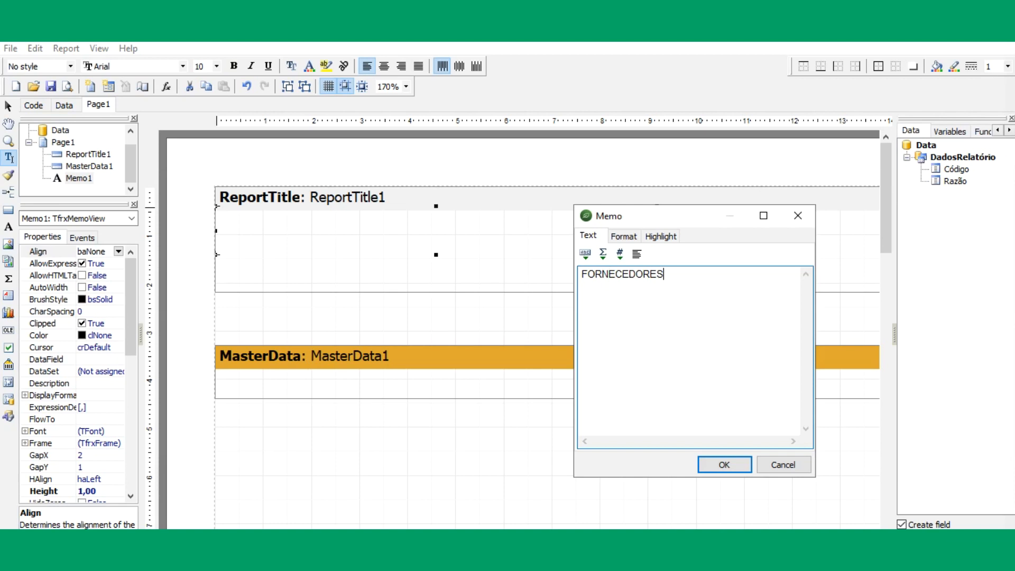
left_click(746, 468)
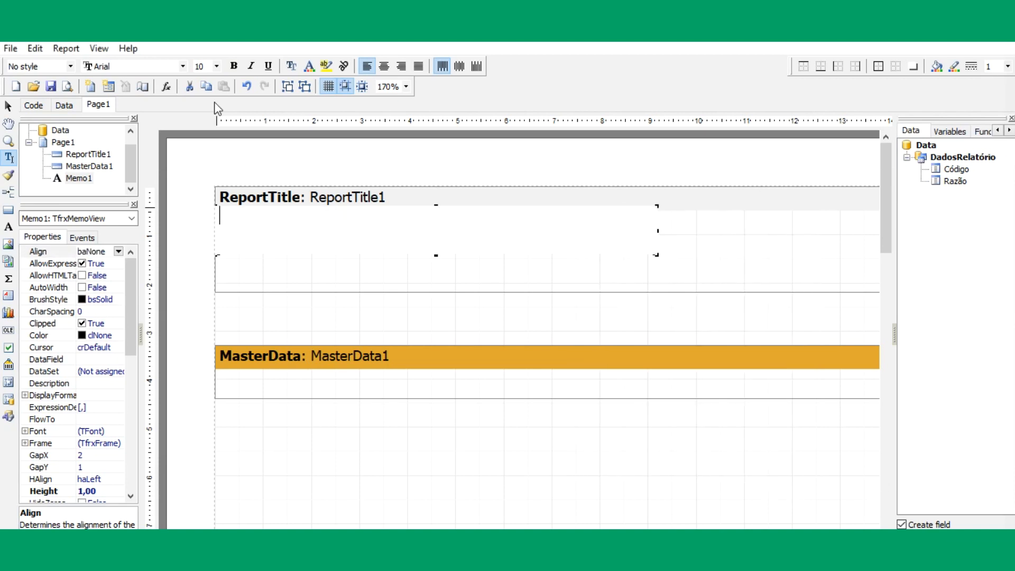
left_click(310, 223)
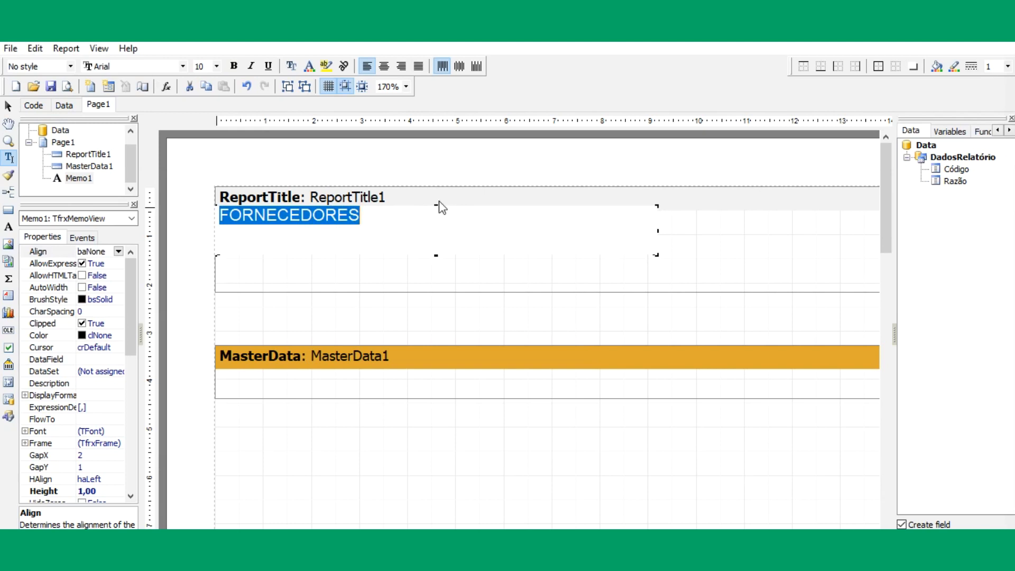
Fit the FORNECEDORES text object inside the Report Title band, about 0.90 cm high and 9.4 cm wide
left_click(8, 109)
left_click_drag(436, 204, 436, 212)
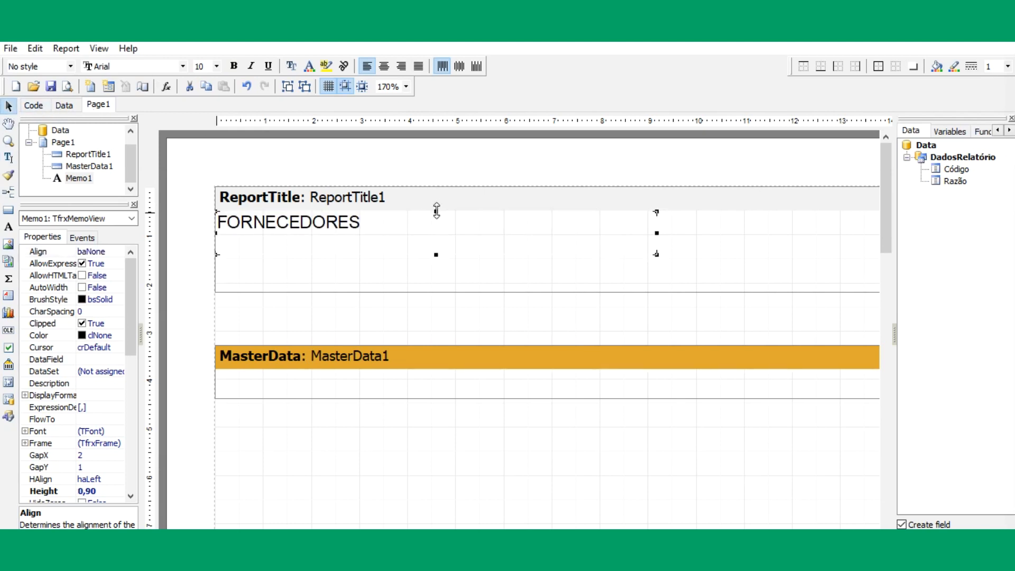
left_click_drag(660, 232, 671, 231)
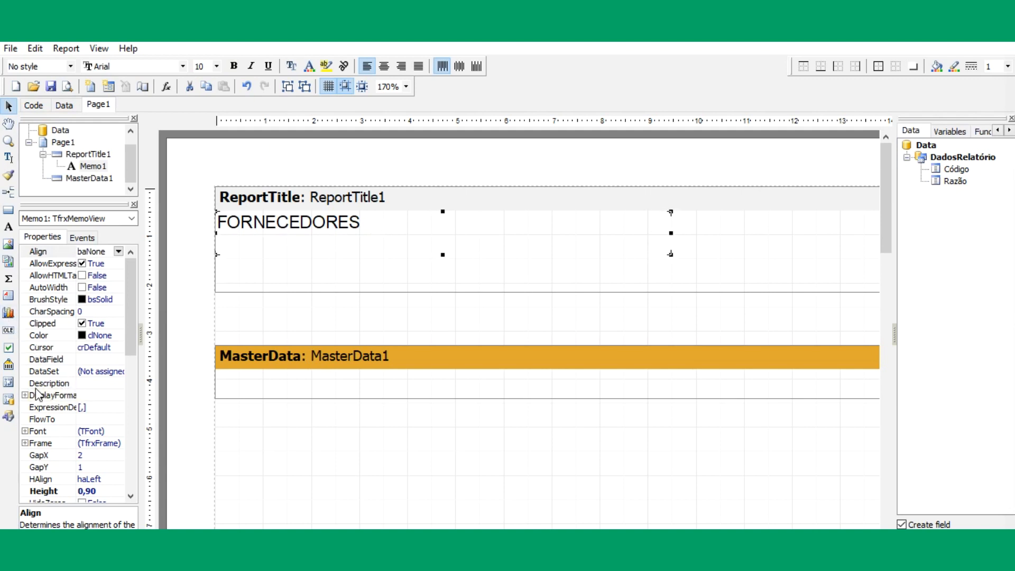
Set the font size of the FORNECEDORES title text to 16
scroll(129, 336, "down", 2)
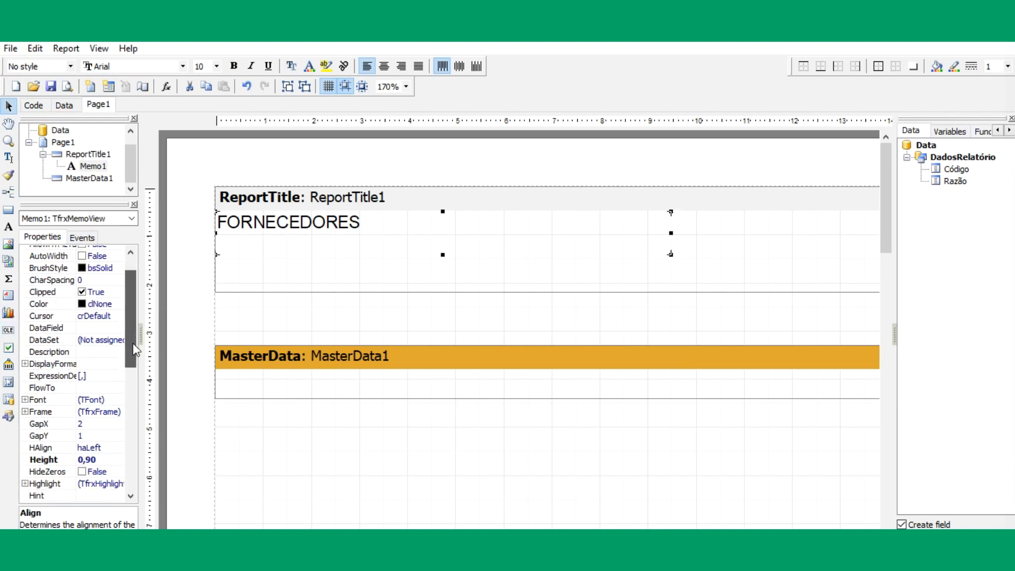
left_click(25, 386)
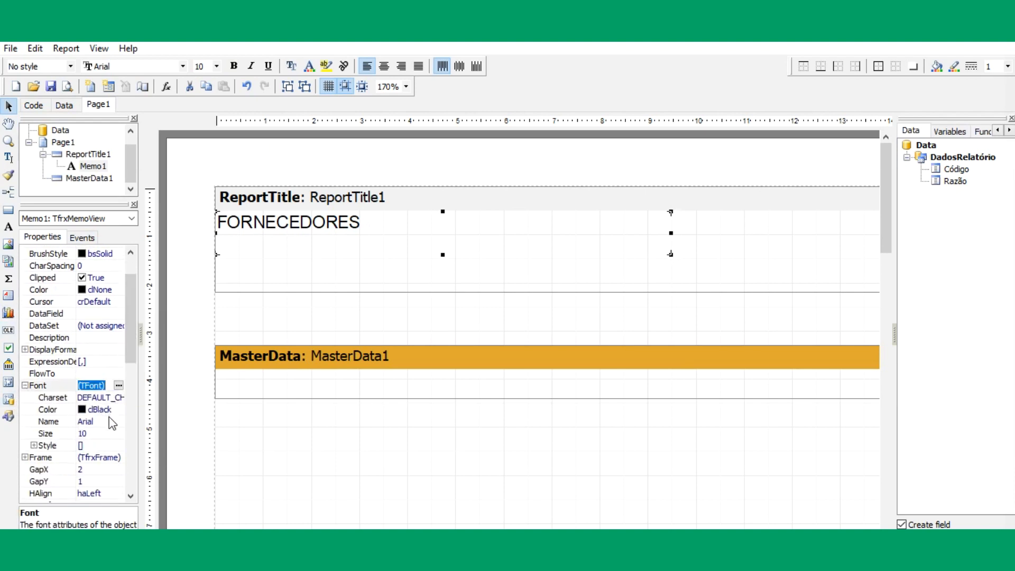
left_click(100, 434)
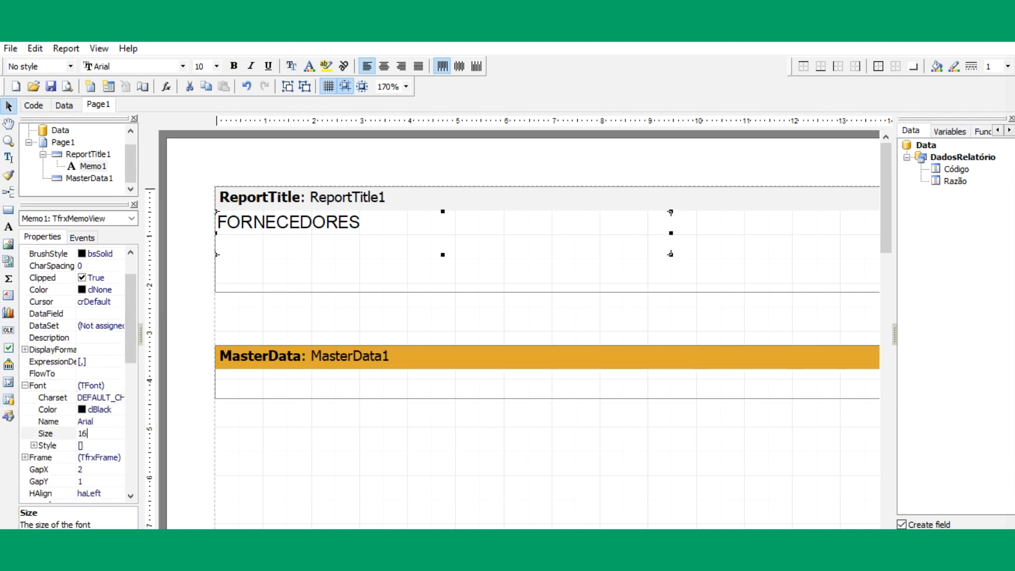
type("16")
key("Return")
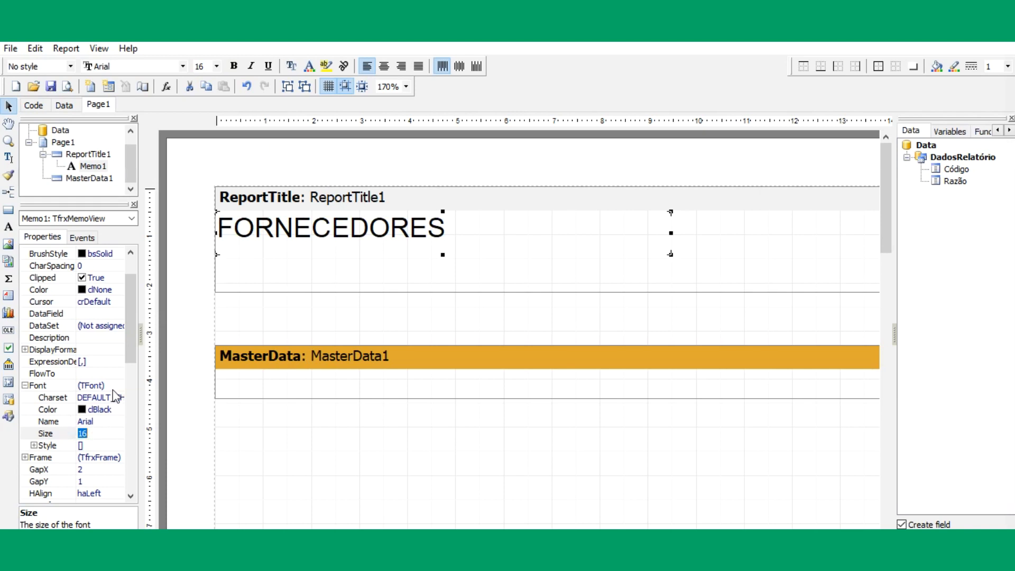
left_click(276, 435)
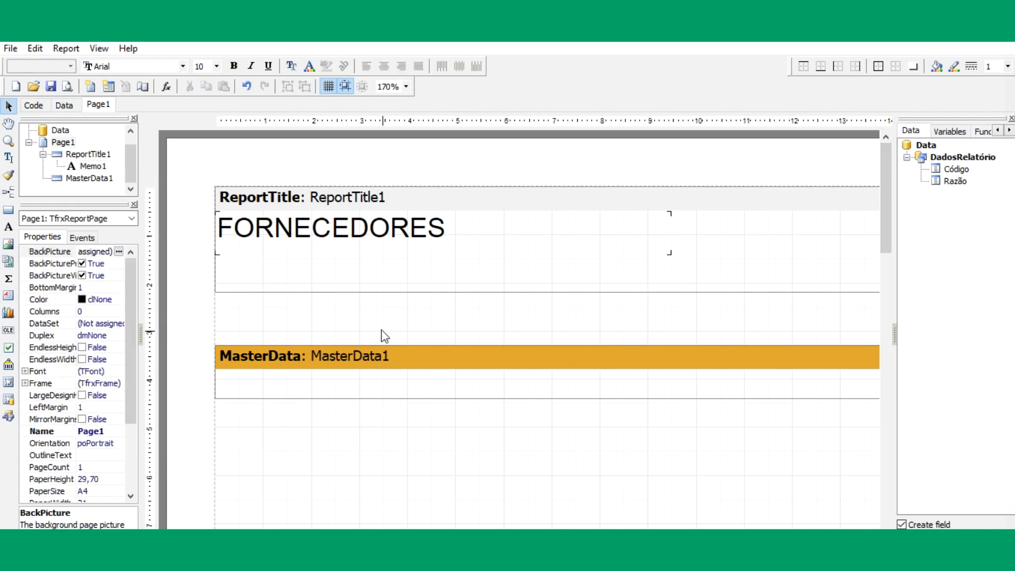
Place the Código and Razão fields side by side in the Master Data band and preview the report
left_click_drag(956, 170, 224, 386)
left_click_drag(951, 182, 398, 374)
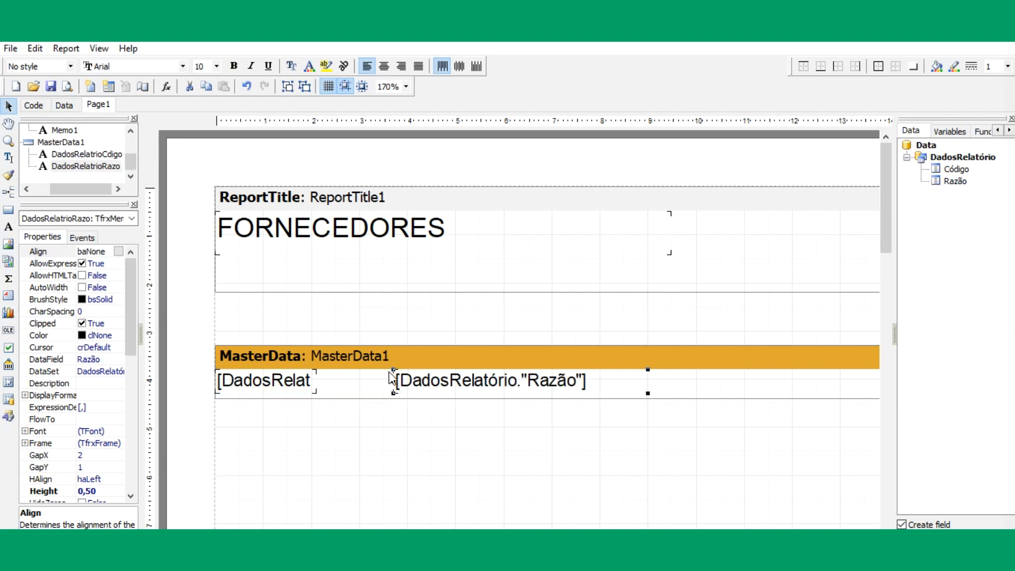
left_click(67, 86)
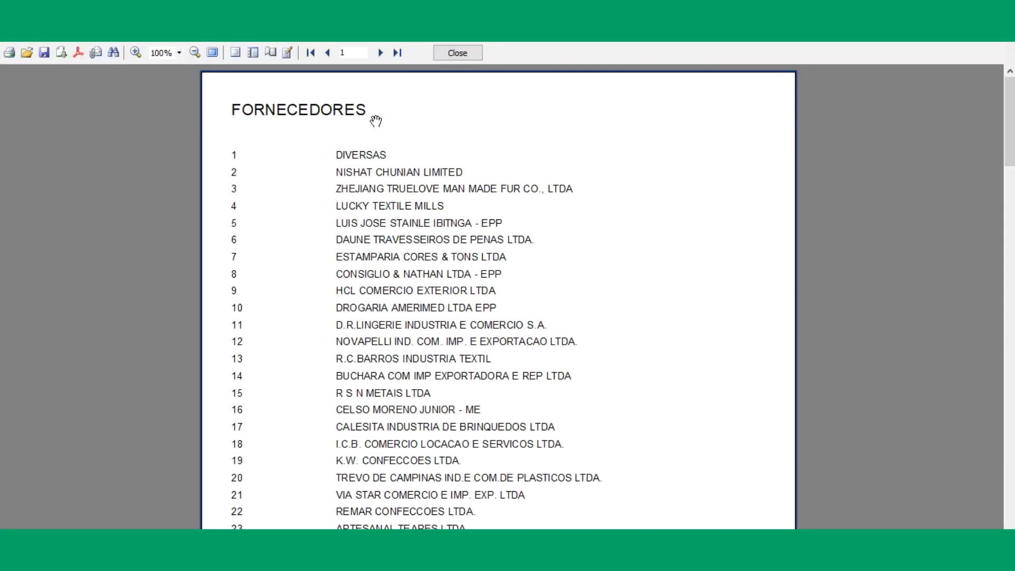
scroll(540, 204, "down", 3)
scroll(546, 217, "up", 3)
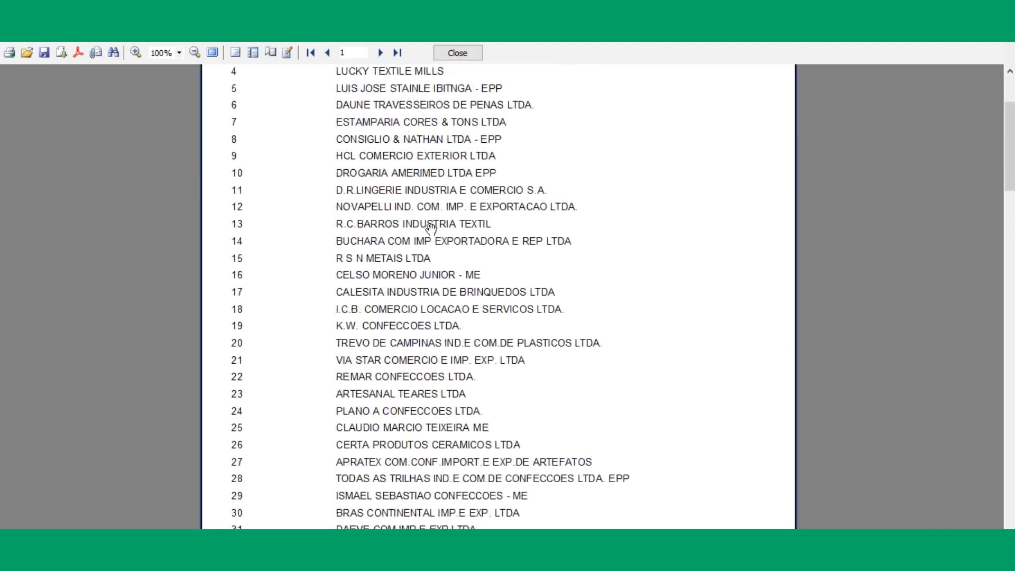
scroll(296, 317, "down", 3)
scroll(322, 333, "up", 3)
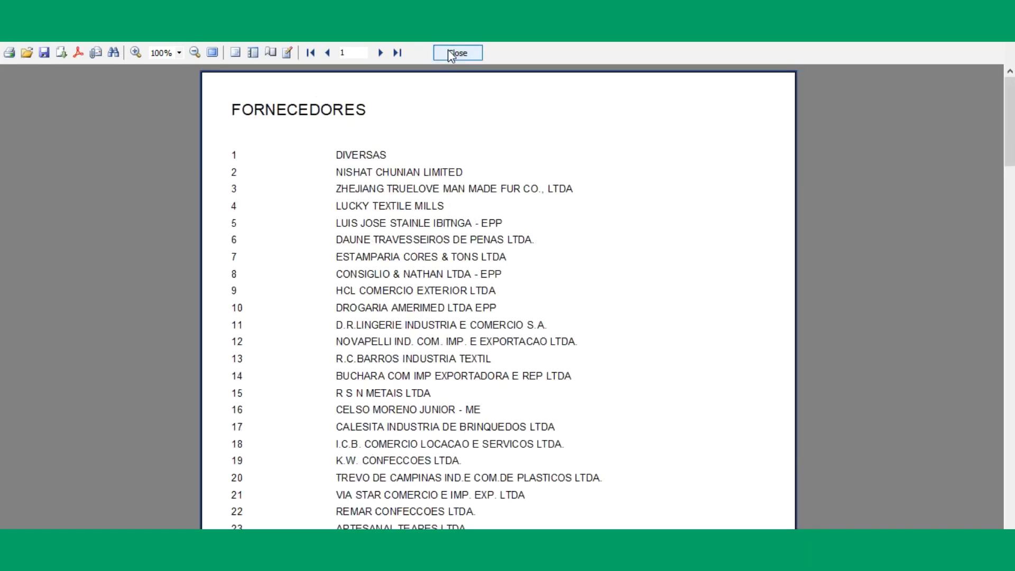
left_click(458, 53)
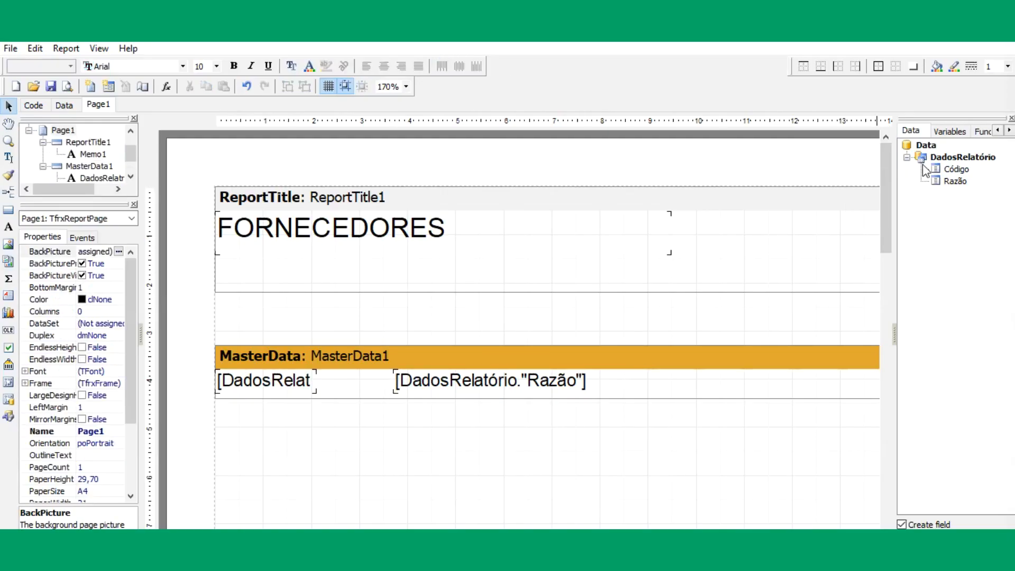
Place the Usuario variable in the Report Title band beside the FORNECEDORES title and preview the report
left_click(950, 130)
left_click_drag(946, 176, 786, 222)
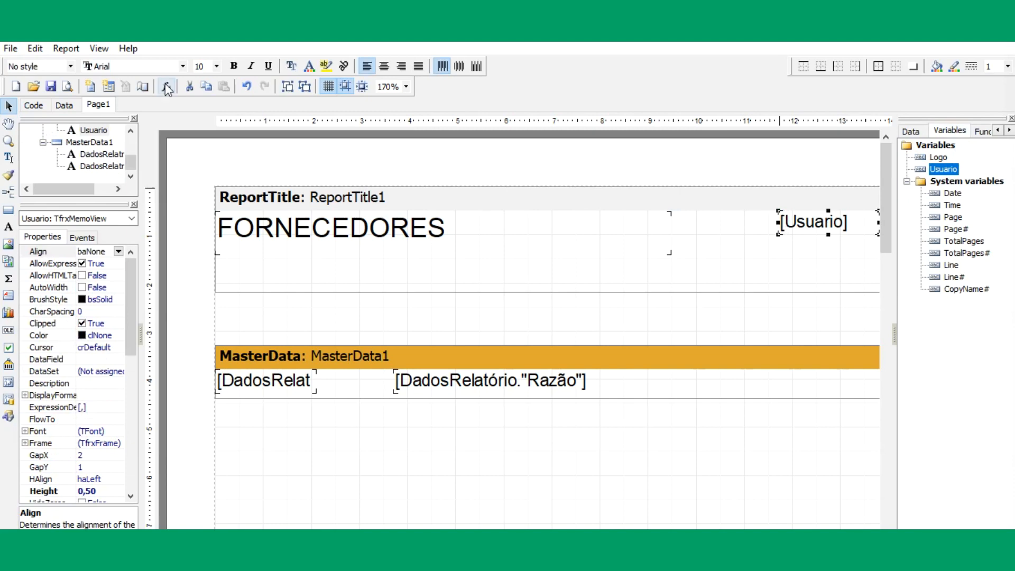
left_click(68, 87)
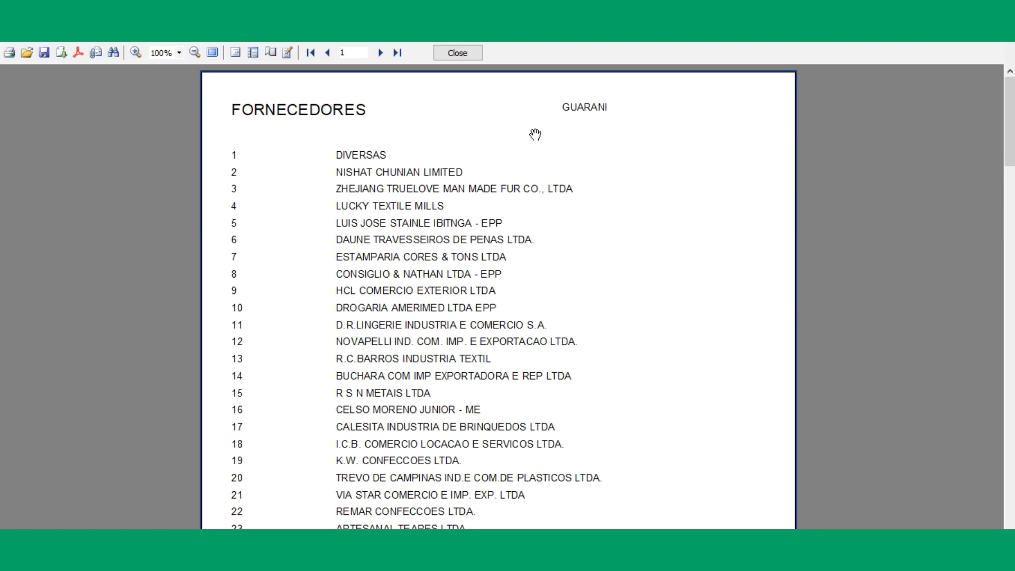
scroll(415, 220, "down", 4)
scroll(462, 128, "up", 4)
left_click(458, 52)
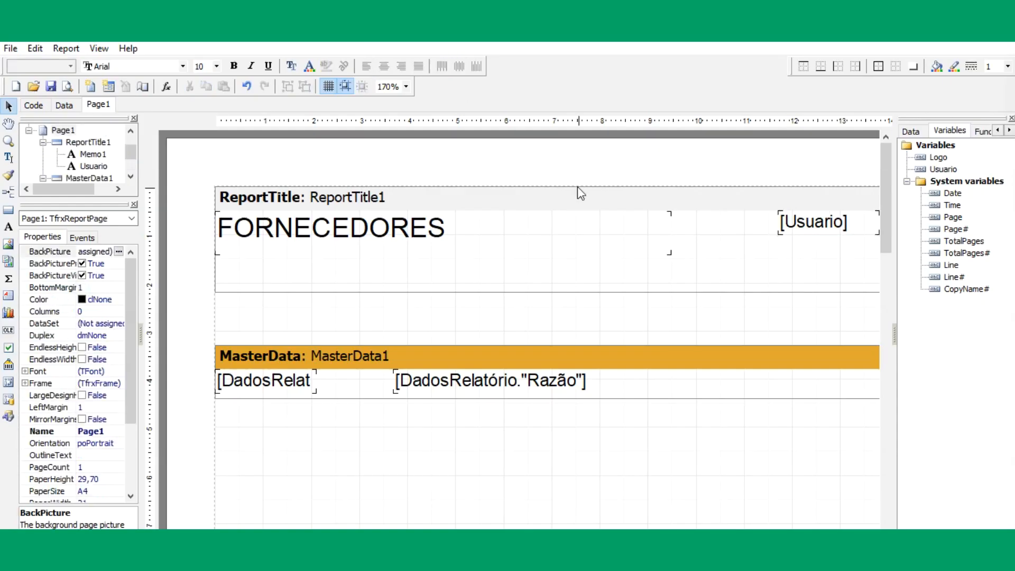
Close the report designer without saving and create a new report named MODELO 1
left_click(994, 34)
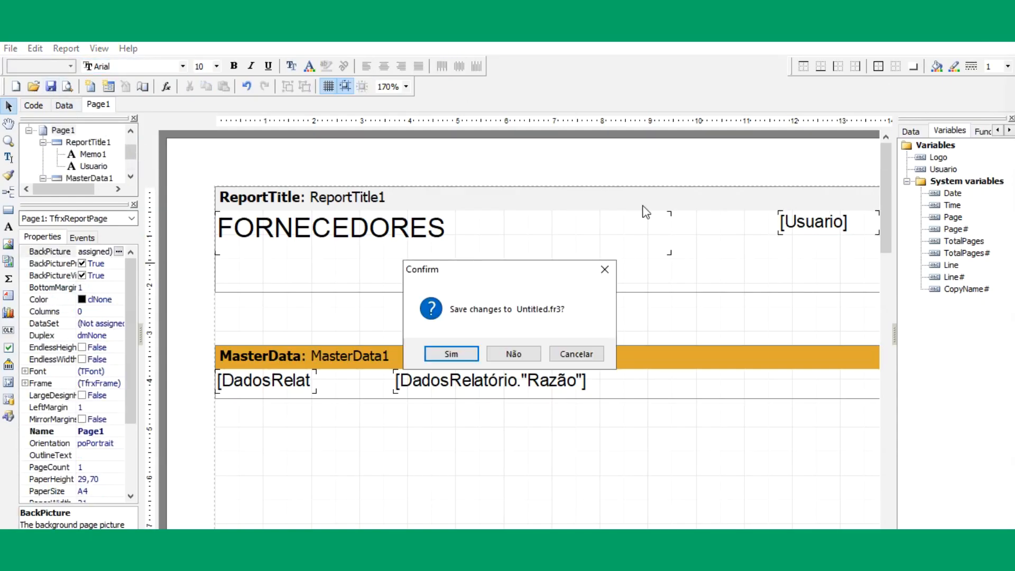
left_click(520, 362)
left_click(497, 357)
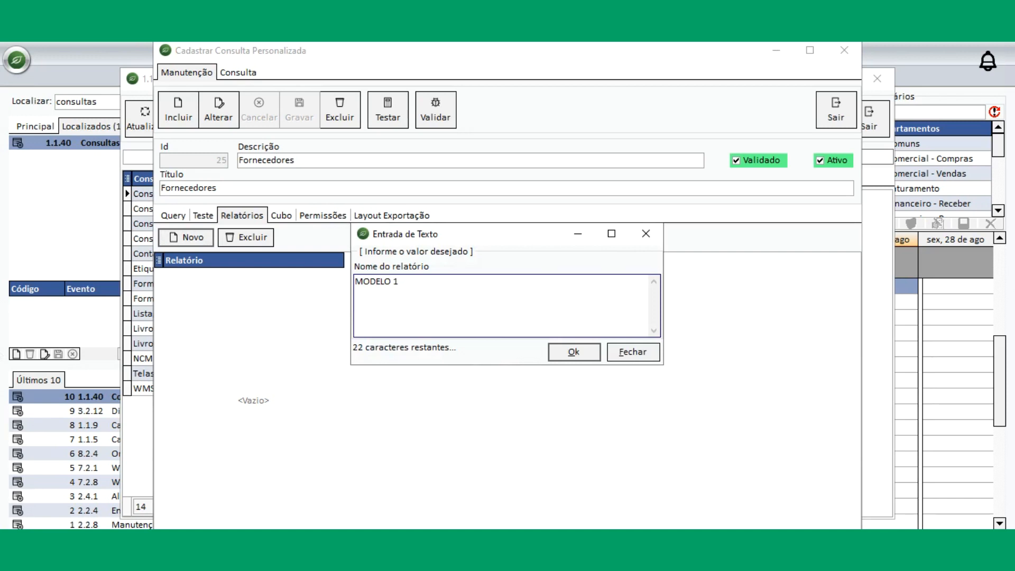
left_click(573, 352)
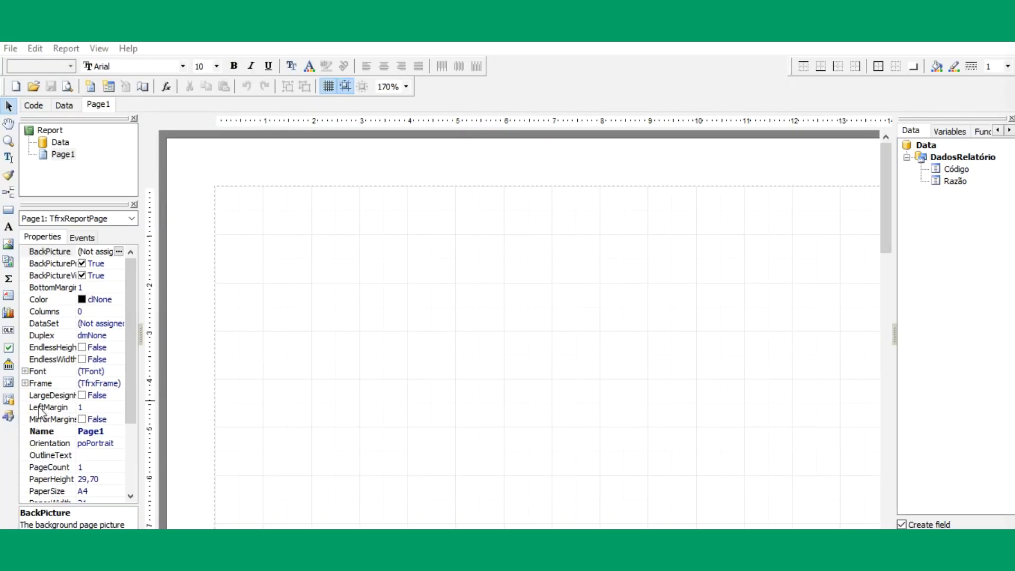
Add a Report Title band and a Master Data band bound to the DadosRelatório dataset
left_click(9, 192)
left_click(58, 193)
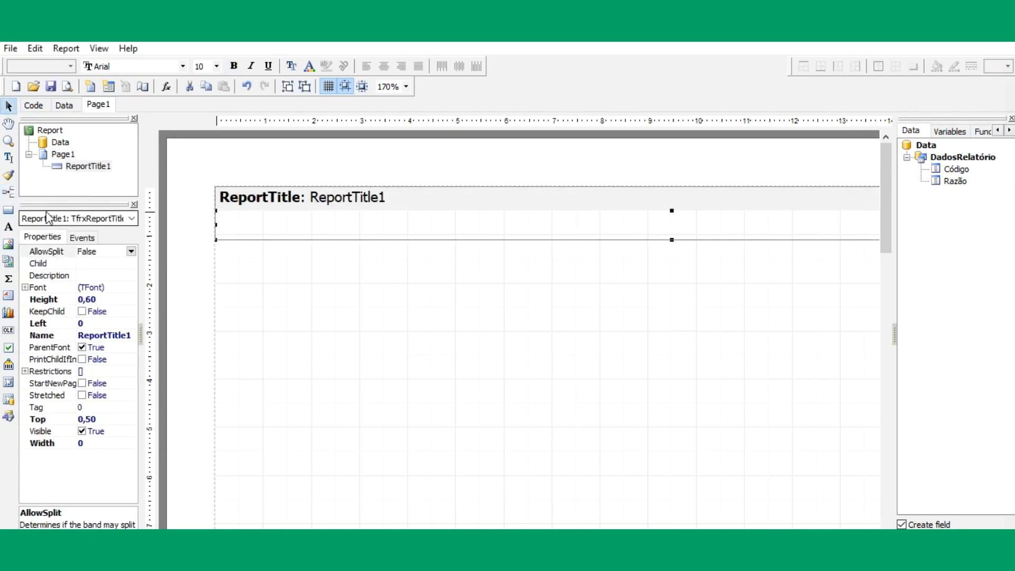
left_click(10, 193)
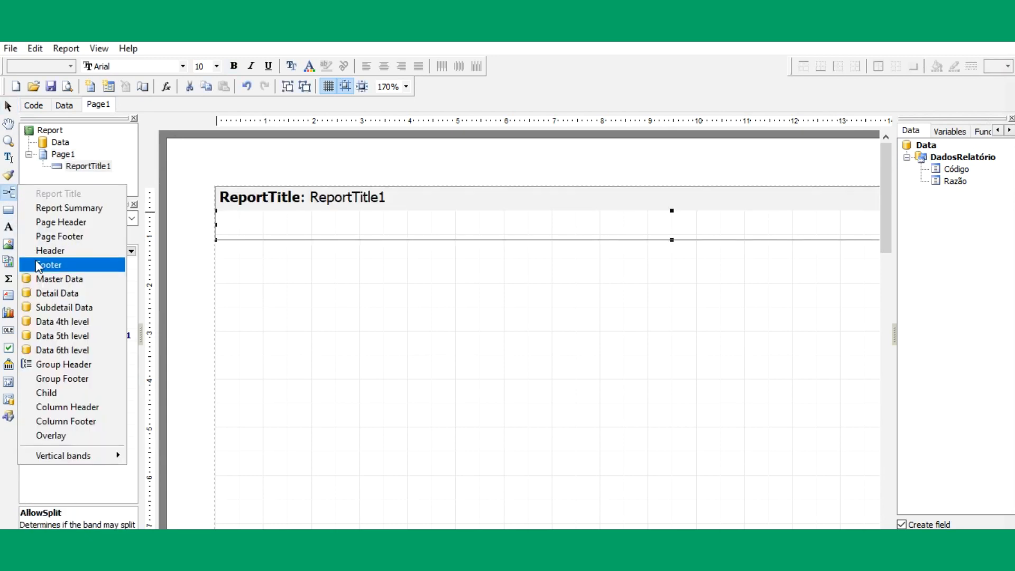
left_click(59, 276)
double_click(463, 272)
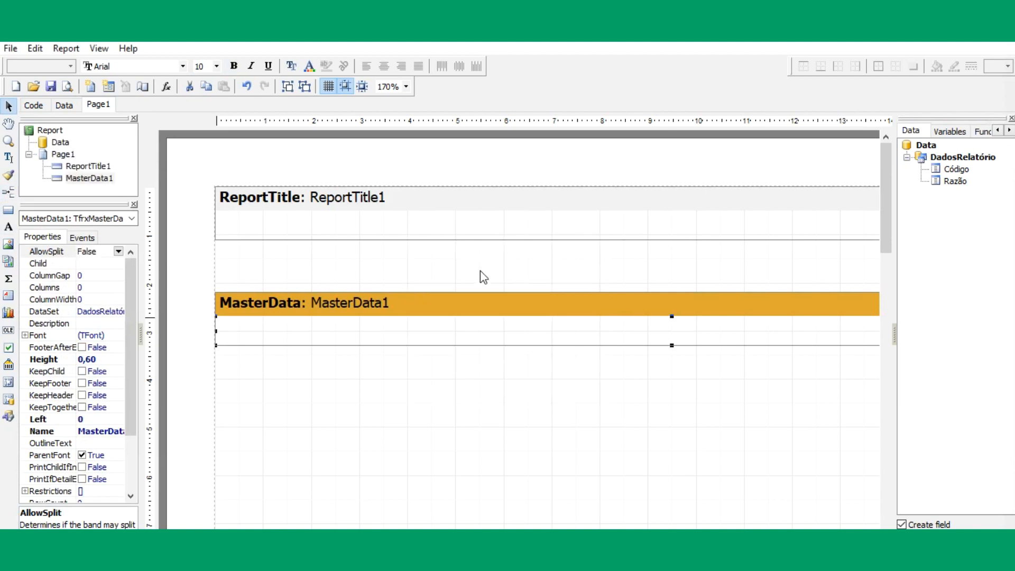
Enlarge the Report Title band and add a text object reading LISTAGEM to it
left_click_drag(333, 239, 335, 292)
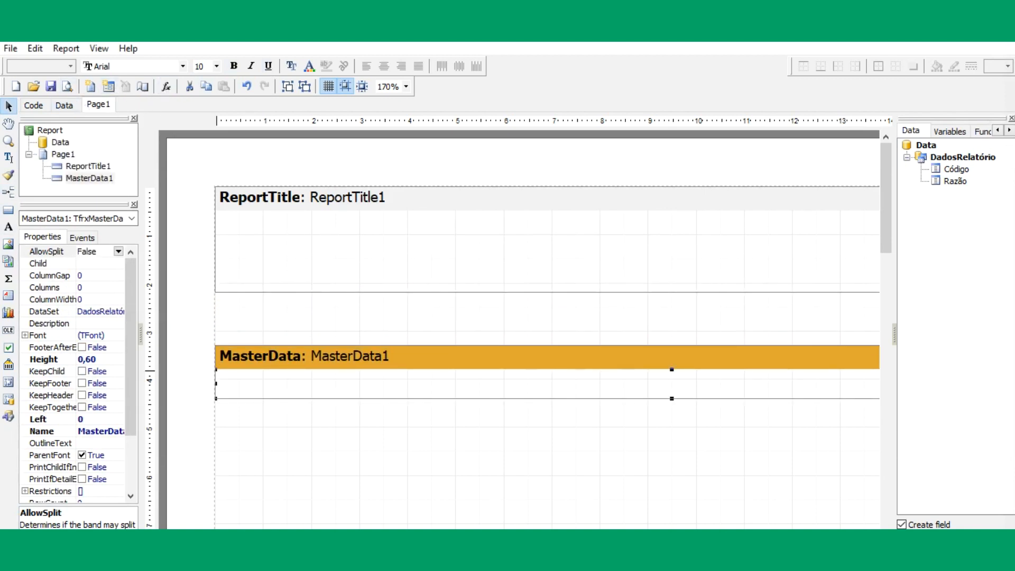
left_click(9, 157)
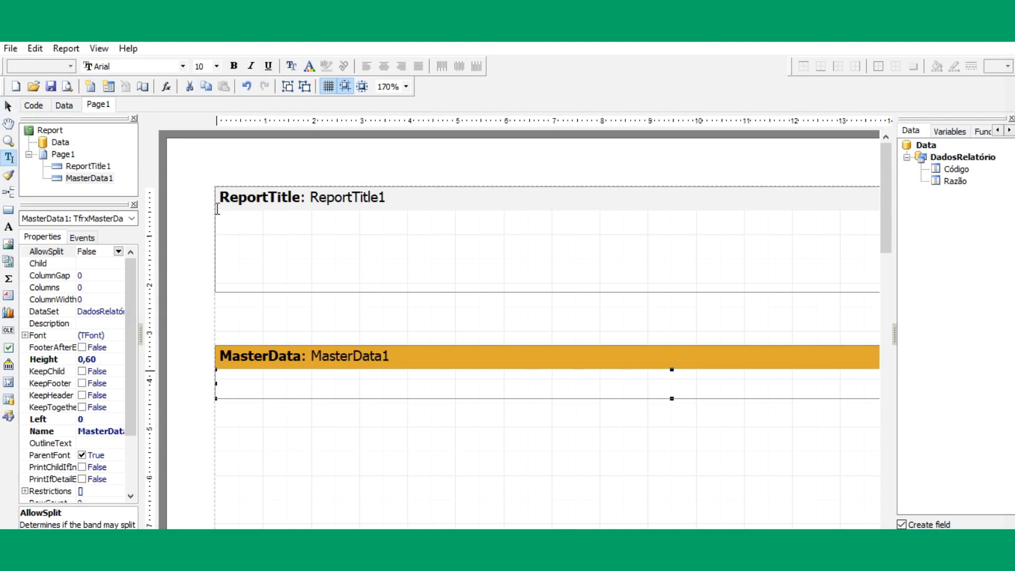
left_click_drag(216, 206, 857, 268)
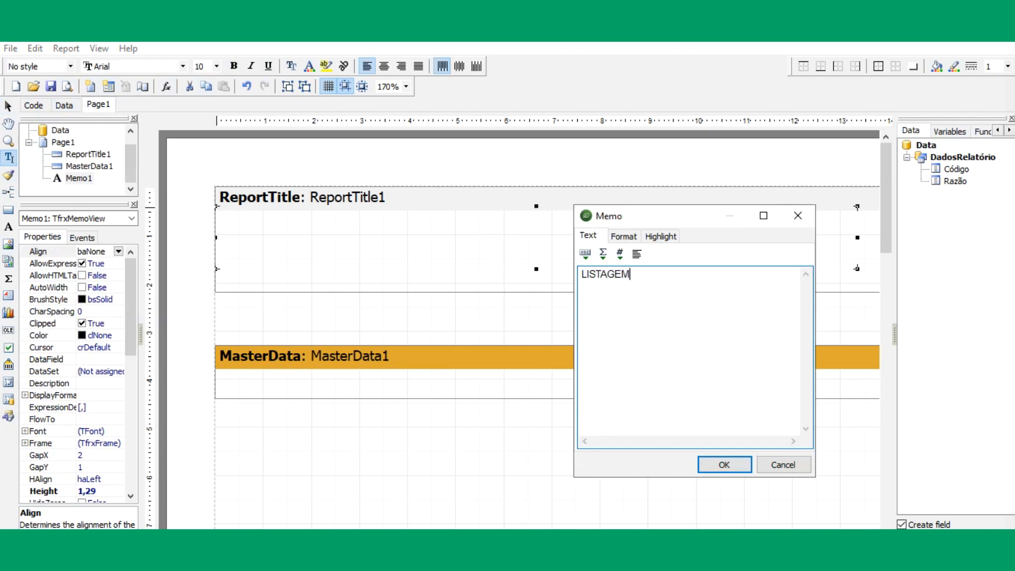
left_click(734, 467)
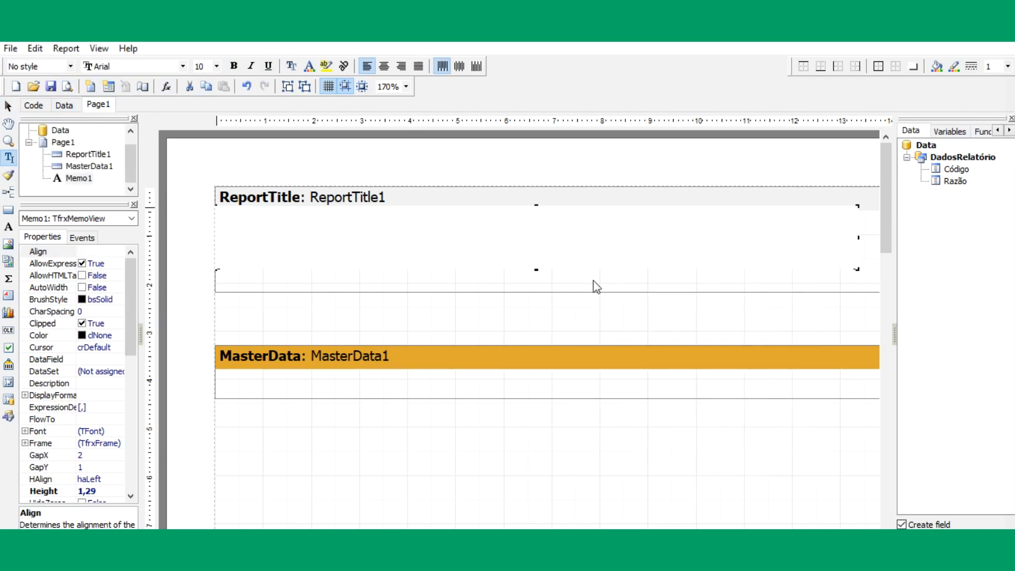
double_click(311, 219)
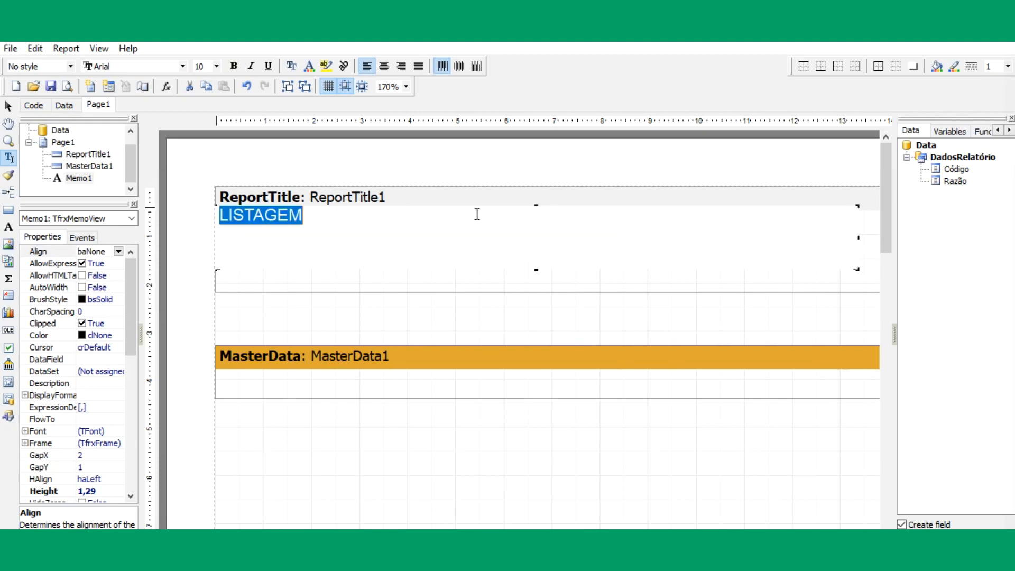
Resize the LISTAGEM text object within the Report Title band to about 1.09 cm high and 15.7 cm wide
left_click(8, 106)
left_click(518, 325)
left_click(304, 229)
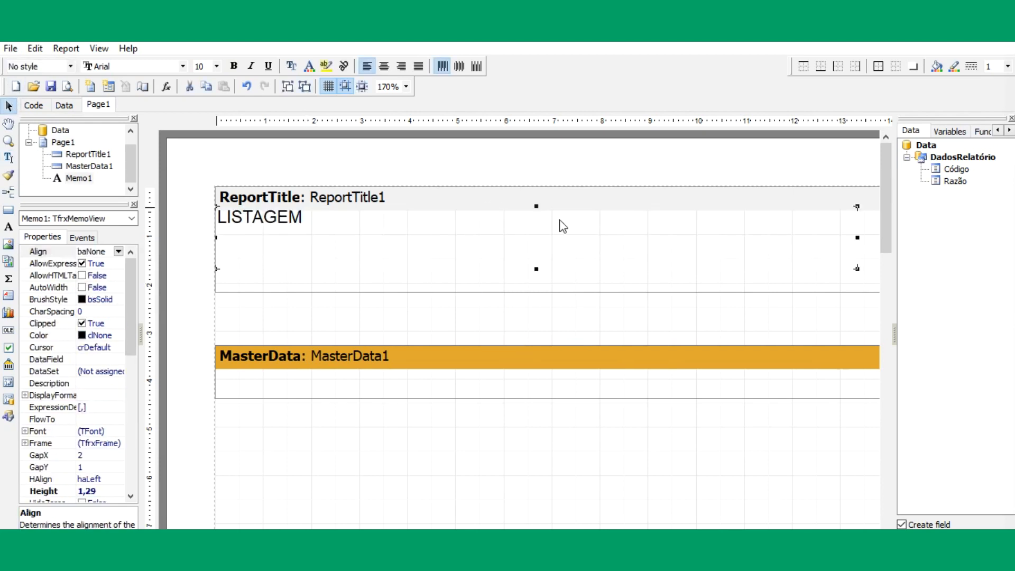
left_click_drag(536, 204, 537, 215)
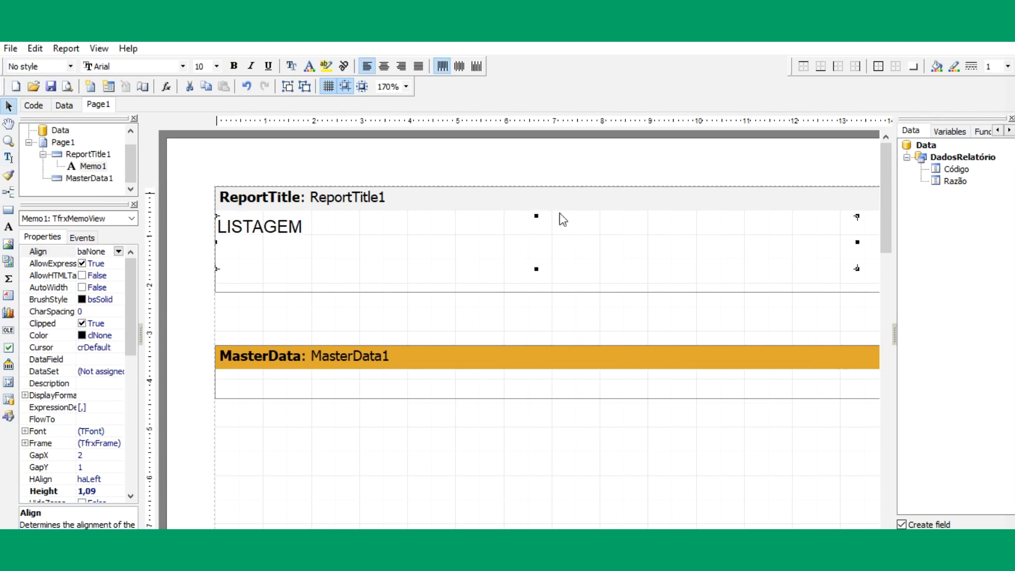
scroll(731, 253, "right", 5)
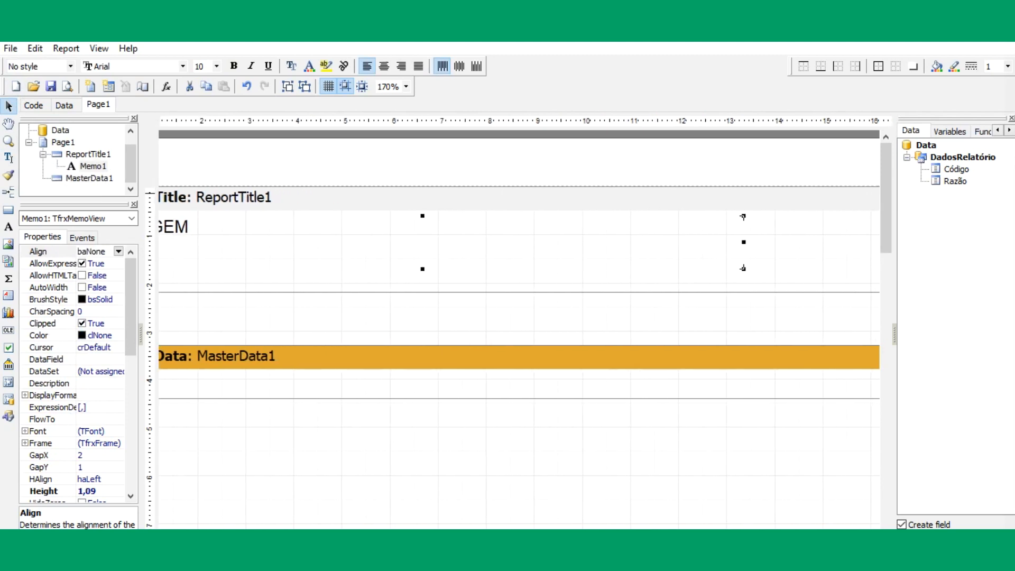
left_click_drag(717, 242, 833, 238)
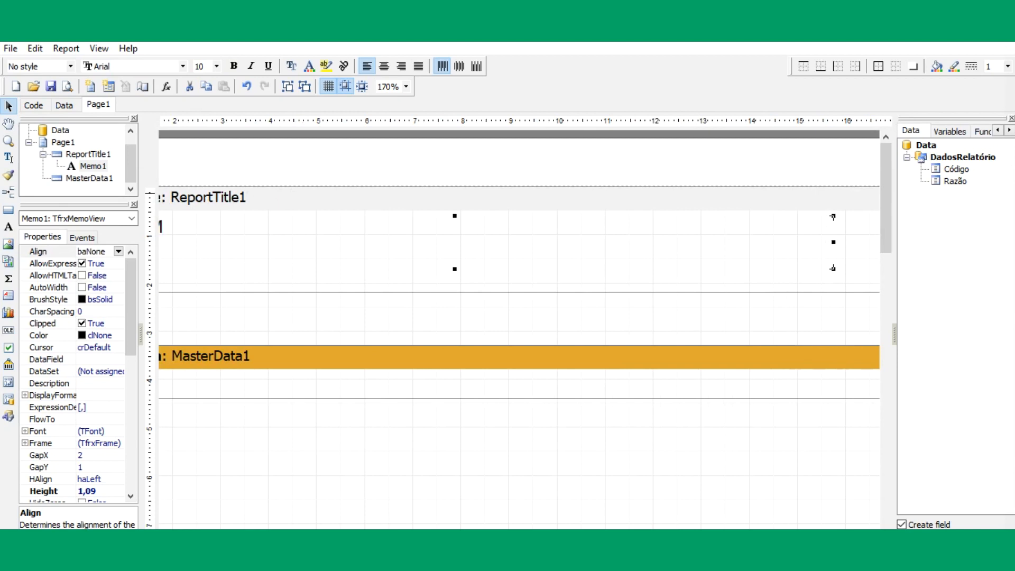
scroll(833, 216, "left", 5)
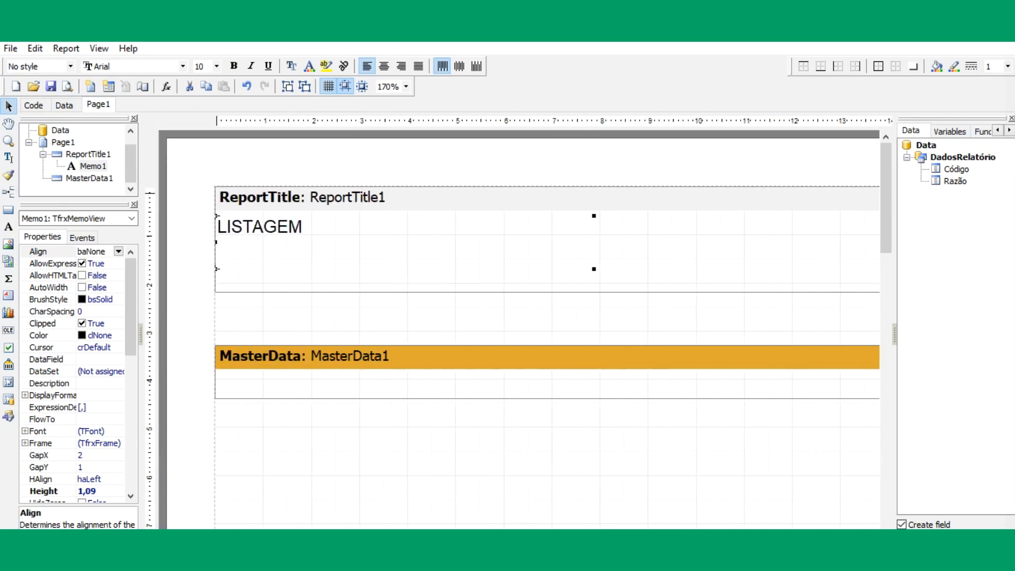
Centre the LISTAGEM text horizontally and set its font color to clNavy
left_click(385, 67)
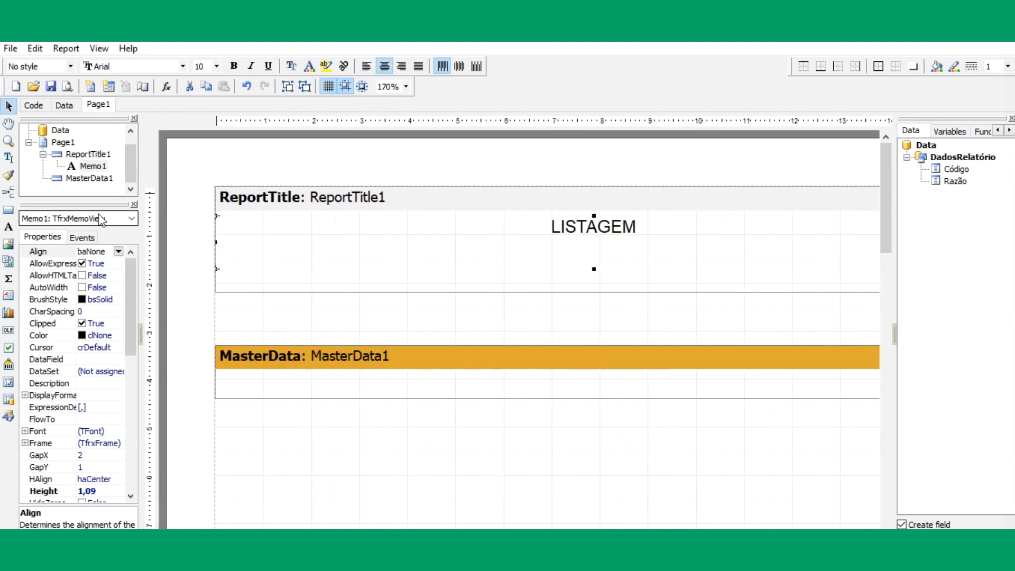
left_click(25, 431)
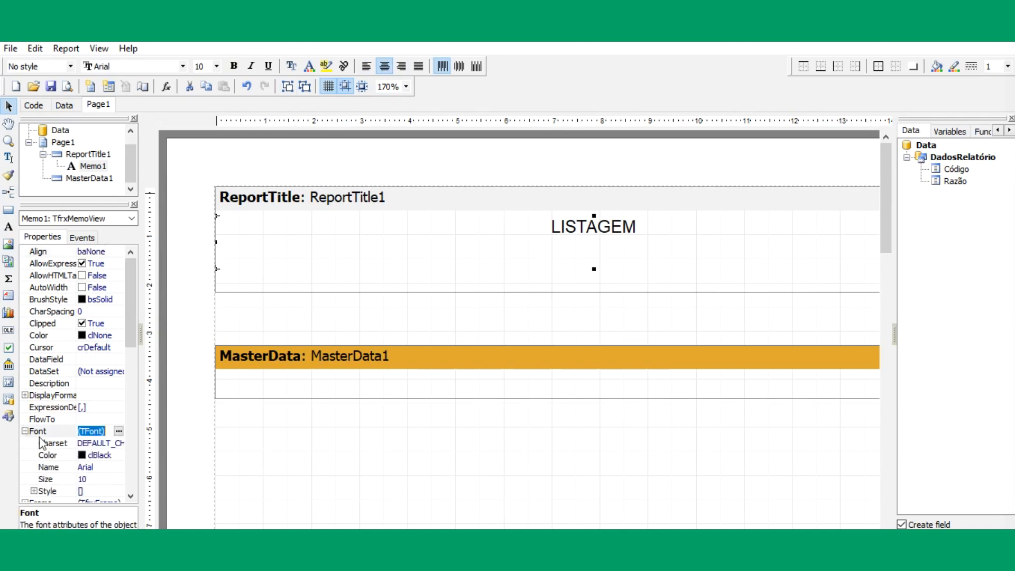
left_click(117, 455)
left_click(119, 455)
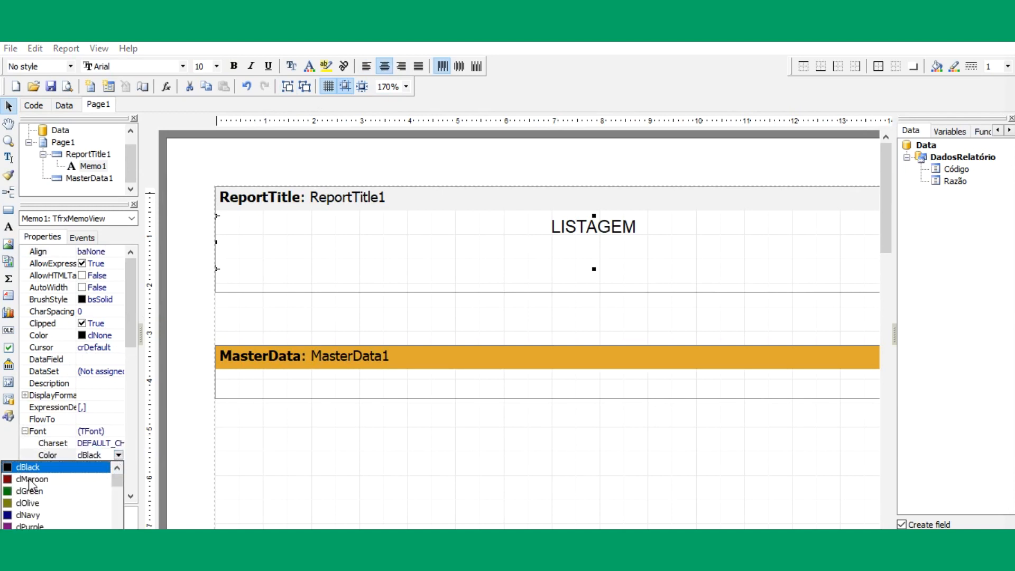
left_click(27, 515)
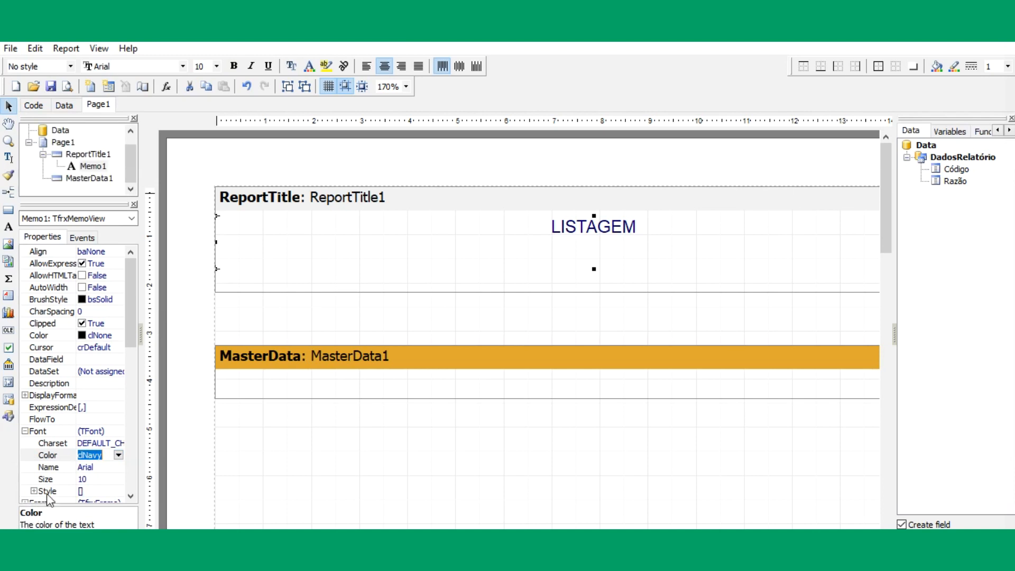
Browse the available typefaces in the font settings of the LISTAGEM text
left_click(118, 431)
left_click(118, 431)
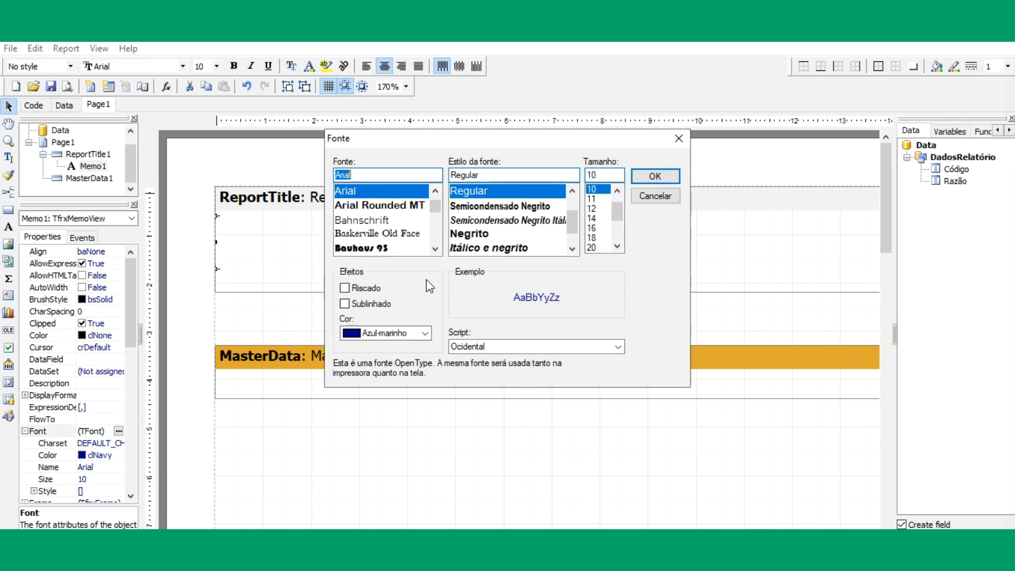
mouse_move(436, 205)
left_mouse_down()
mouse_move(436, 215)
mouse_move(435, 196)
left_mouse_up()
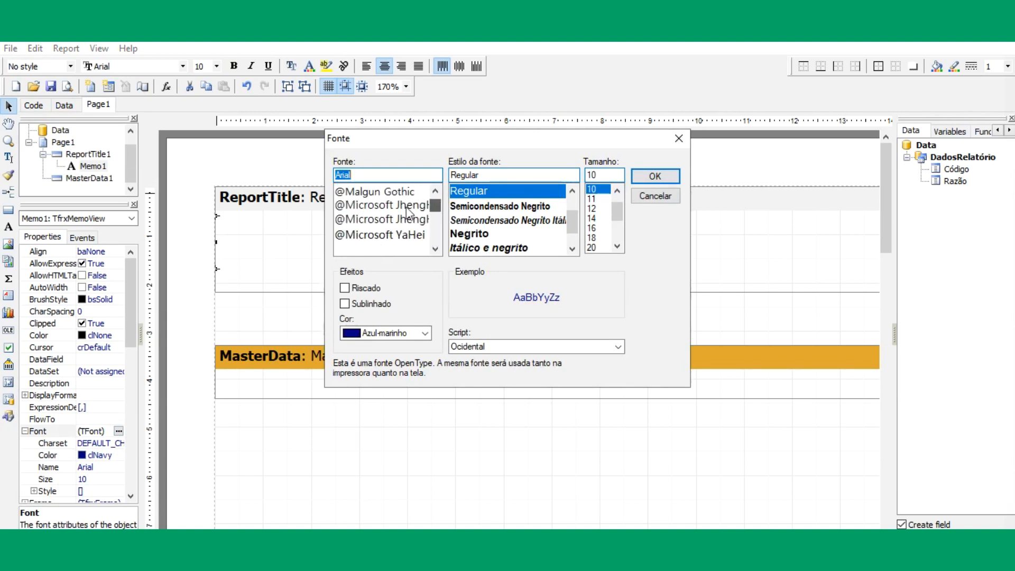
scroll(428, 214, "down", 2)
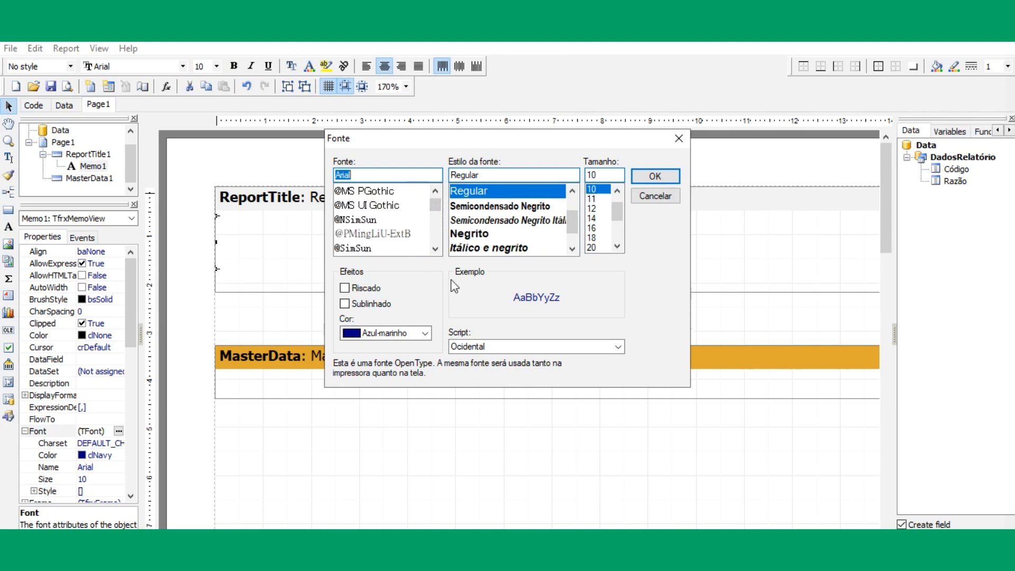
left_click(653, 176)
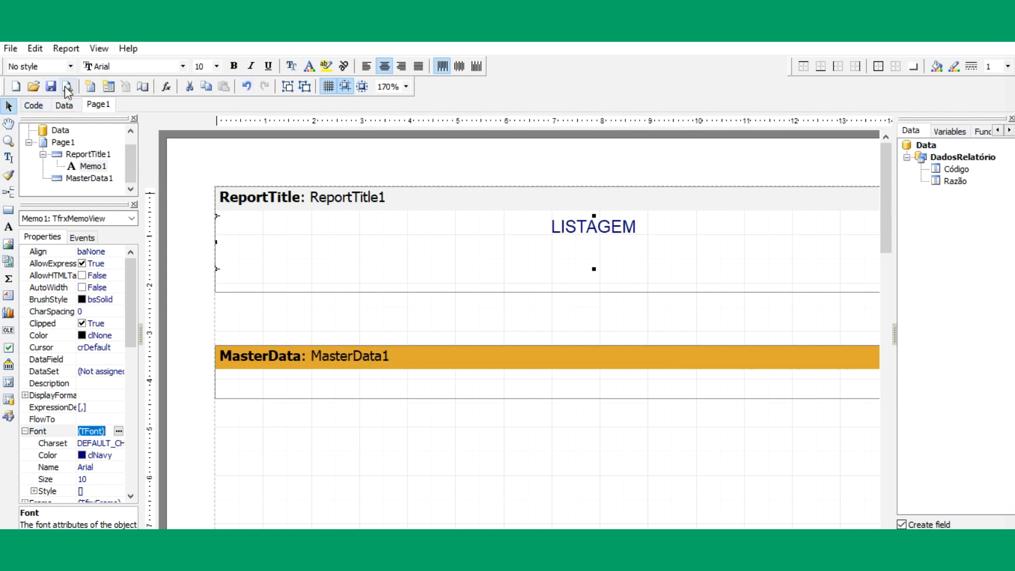
Add the Razão field to the Master Data band with left alignment and check the report preview
left_click_drag(954, 182, 239, 376)
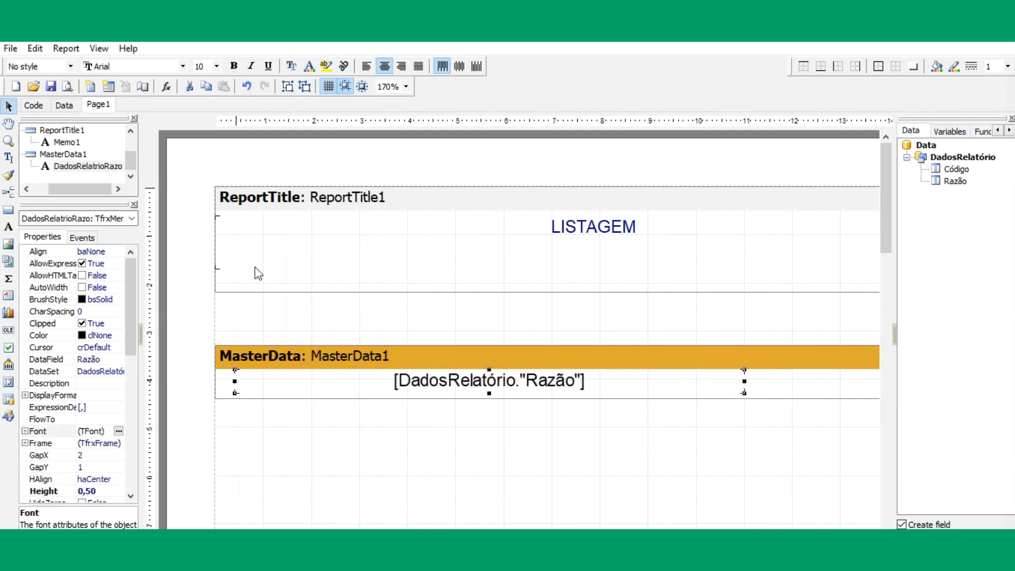
left_click(366, 66)
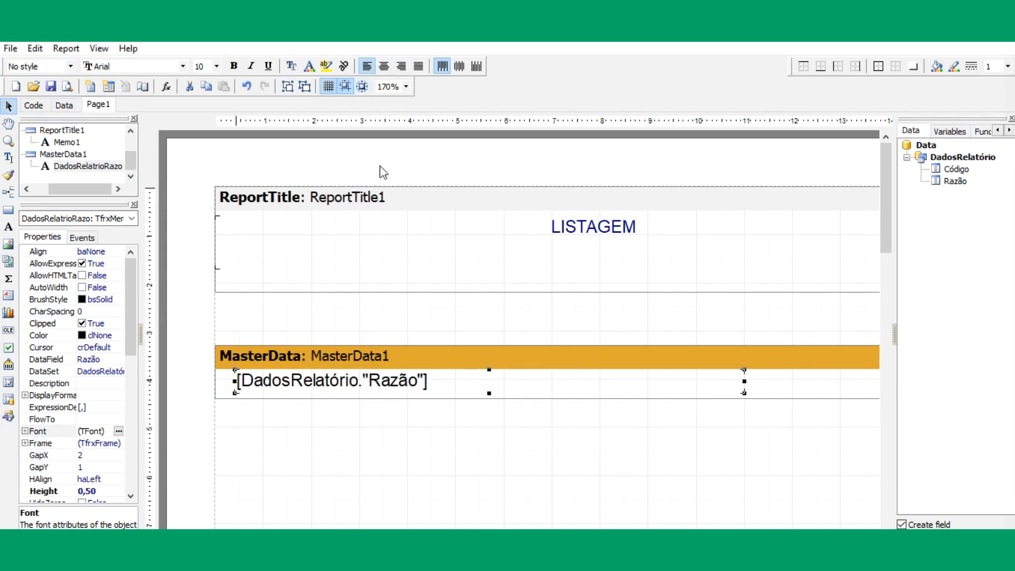
left_click(65, 89)
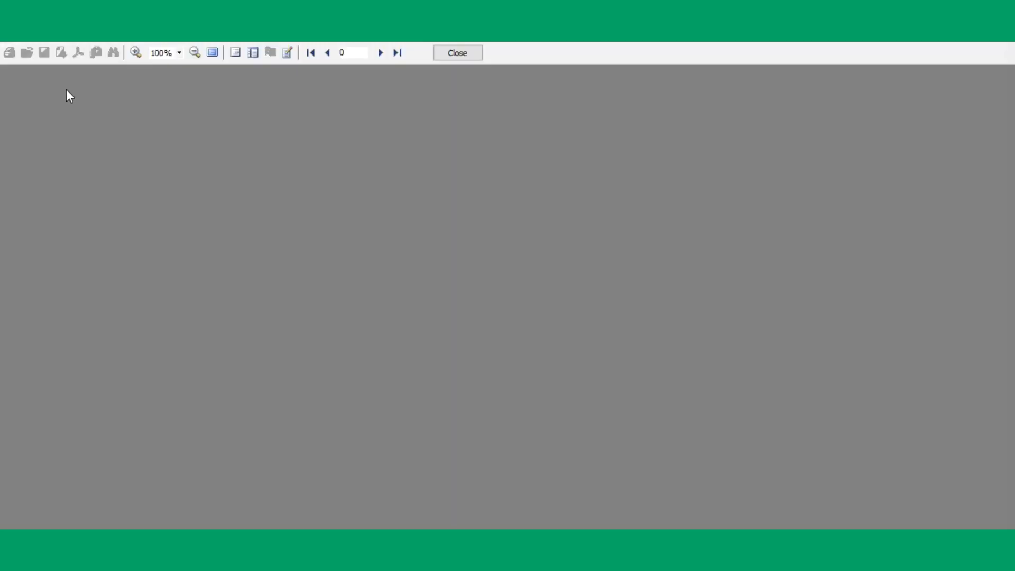
scroll(508, 218, "down", 10)
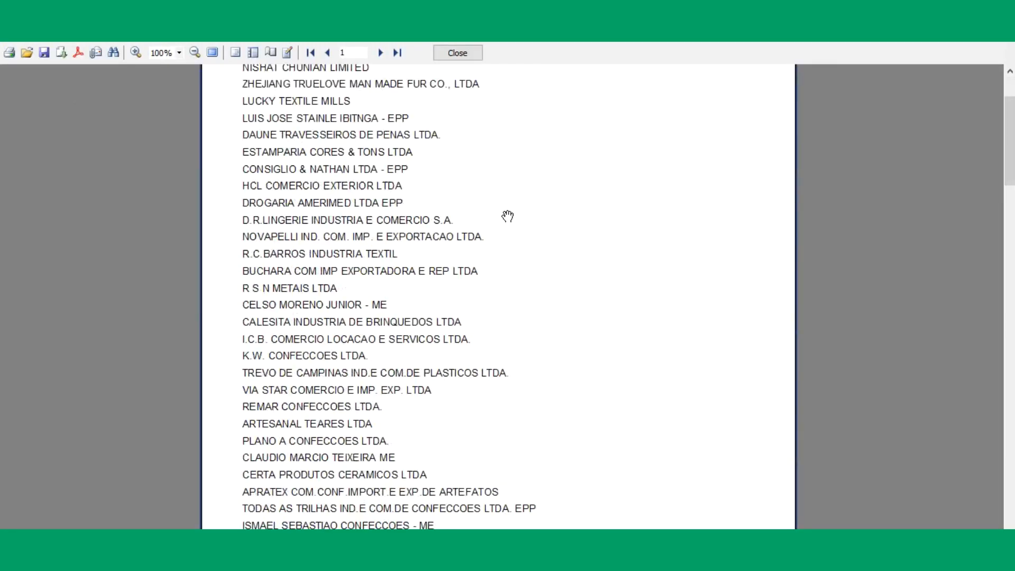
scroll(480, 229, "up", 10)
left_click(443, 52)
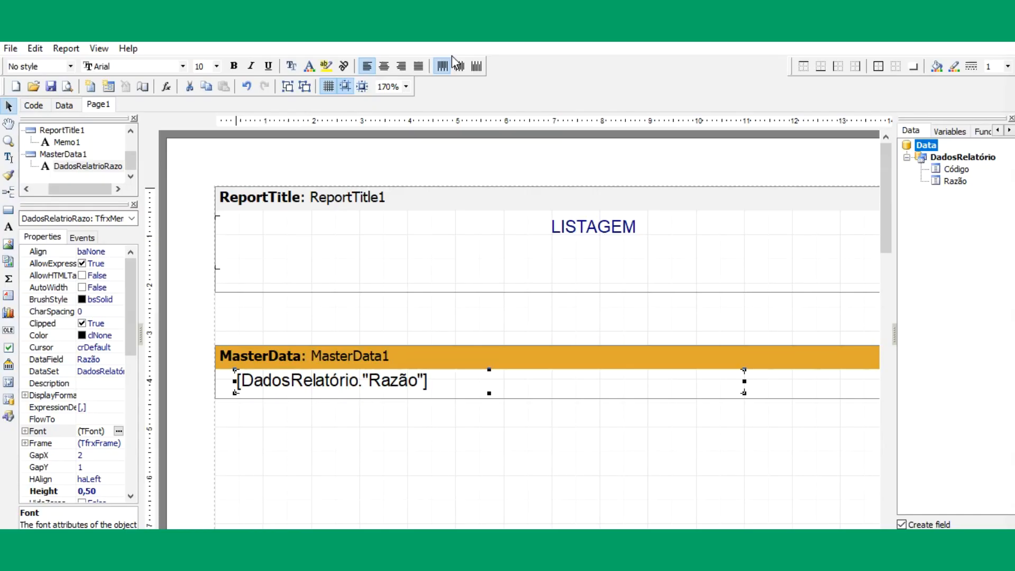
Format the LISTAGEM title text in Bauhaus 93 at size 18
left_click(560, 230)
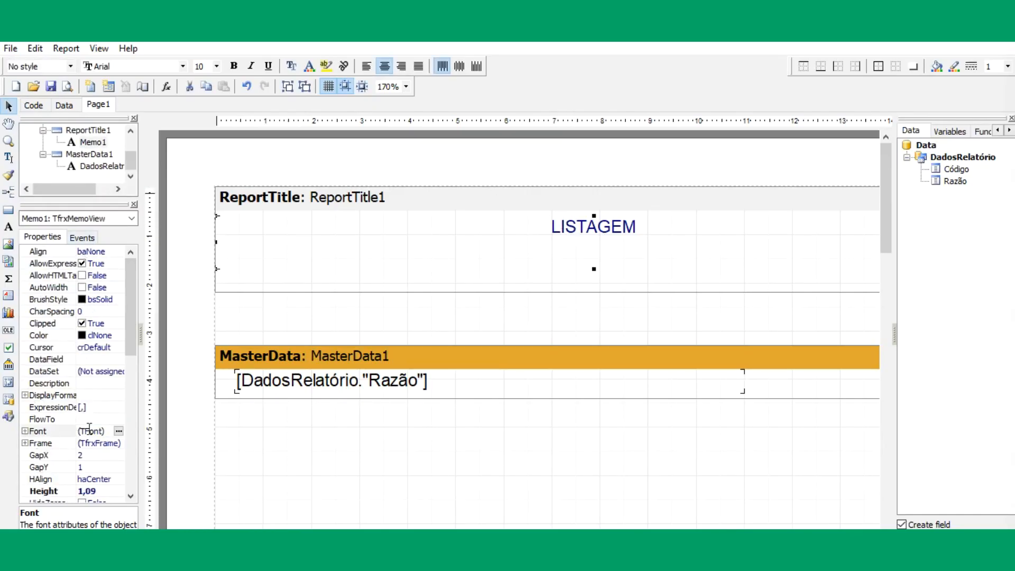
left_click(119, 431)
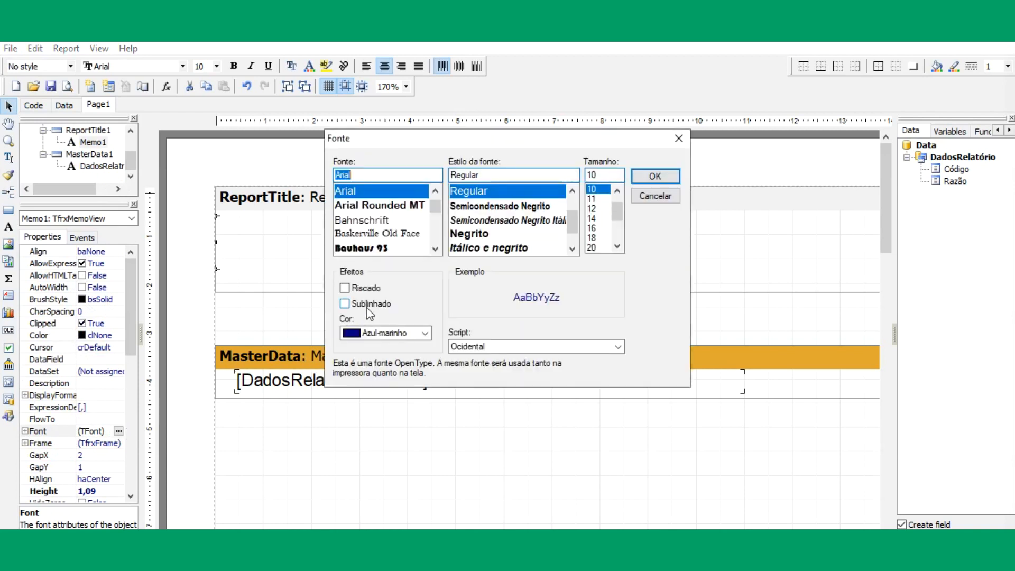
left_click(361, 248)
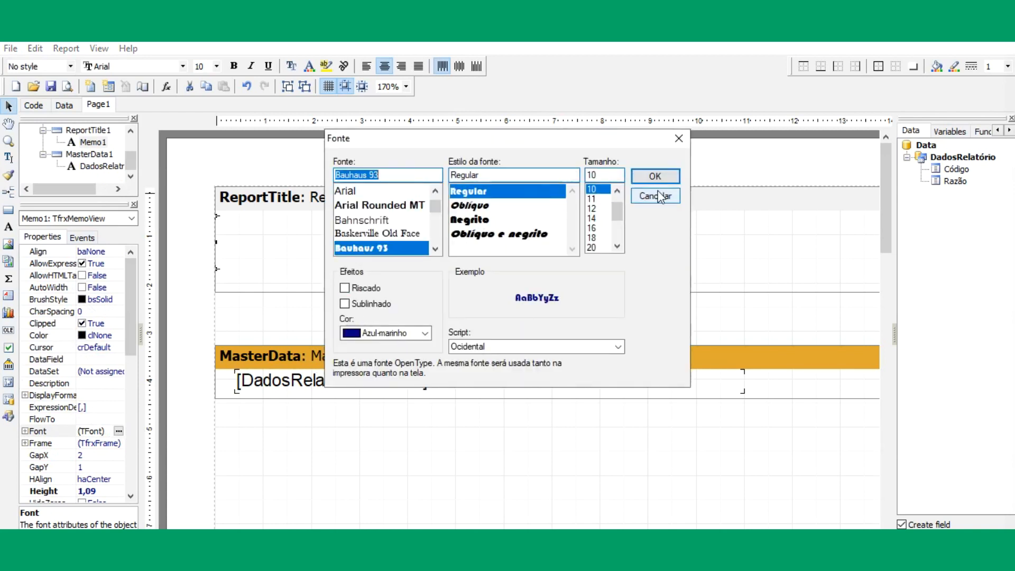
left_click(591, 238)
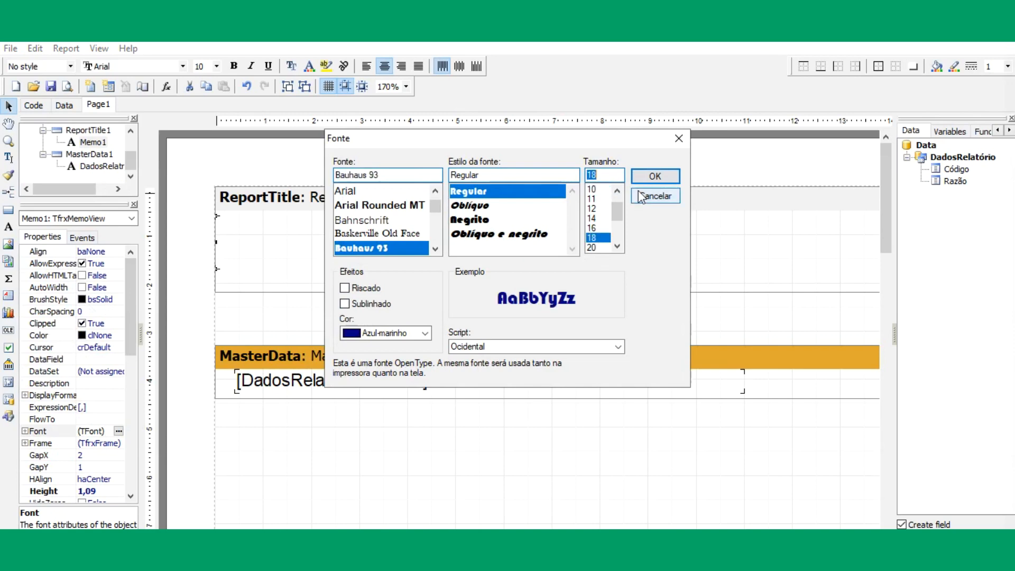
left_click(655, 176)
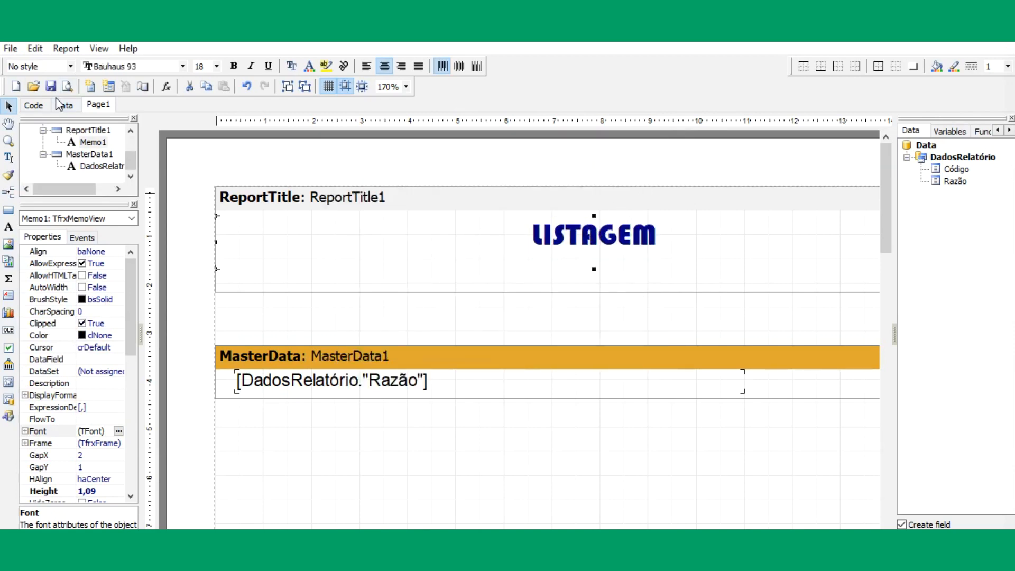
Preview the report with the restyled title and return to the designer
left_click(68, 86)
scroll(466, 255, "down", 10)
scroll(424, 300, "up", 10)
left_click(458, 53)
Close the report designer without saving Untitled.fr3 and name the report MODELO 2
left_click(1003, 44)
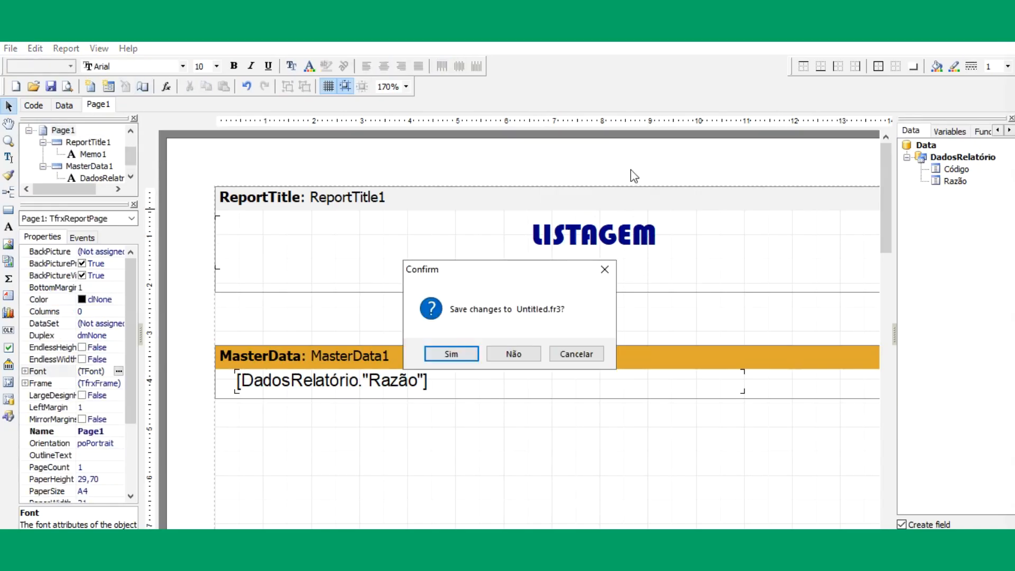
left_click(518, 353)
left_click(494, 357)
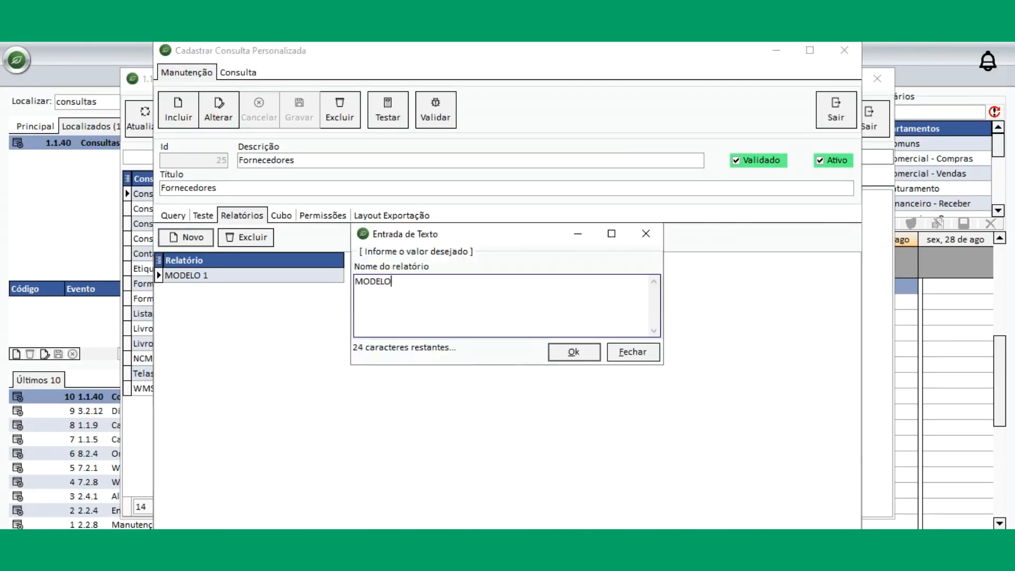
left_click(573, 351)
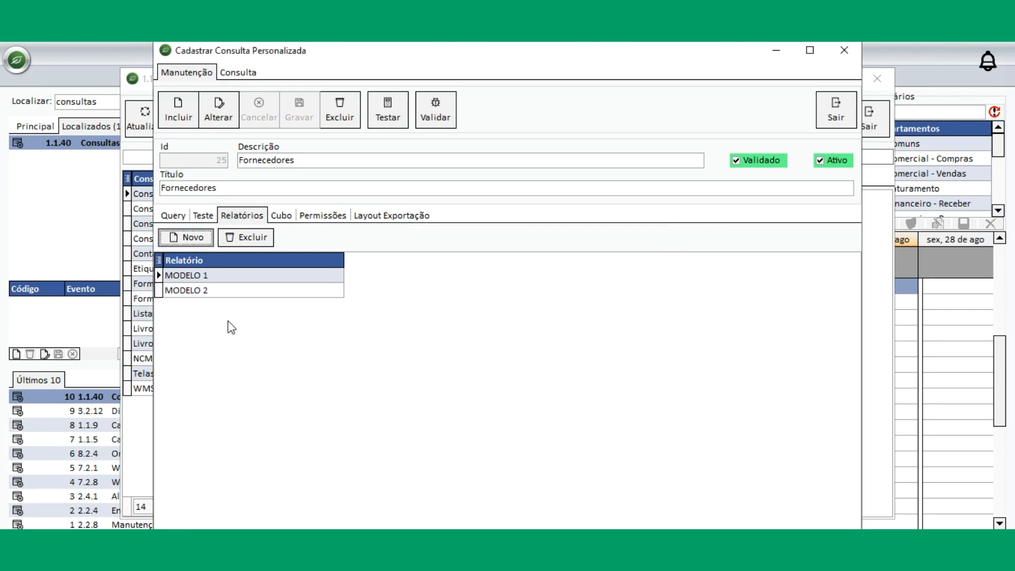
Leave the query registration, then run the Fornecedores query and preview its MODELO 1 report
left_click(836, 111)
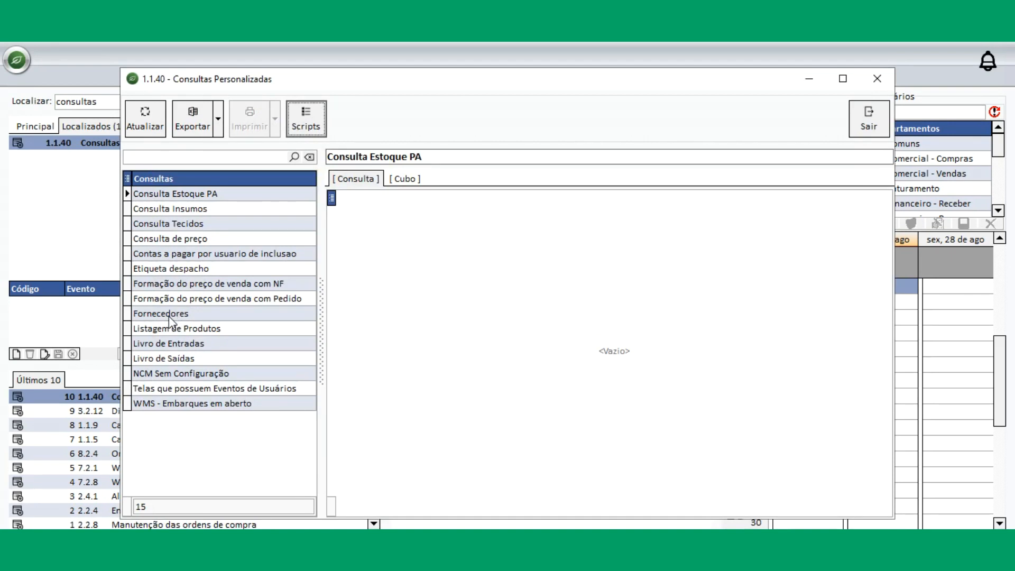
left_click(169, 313)
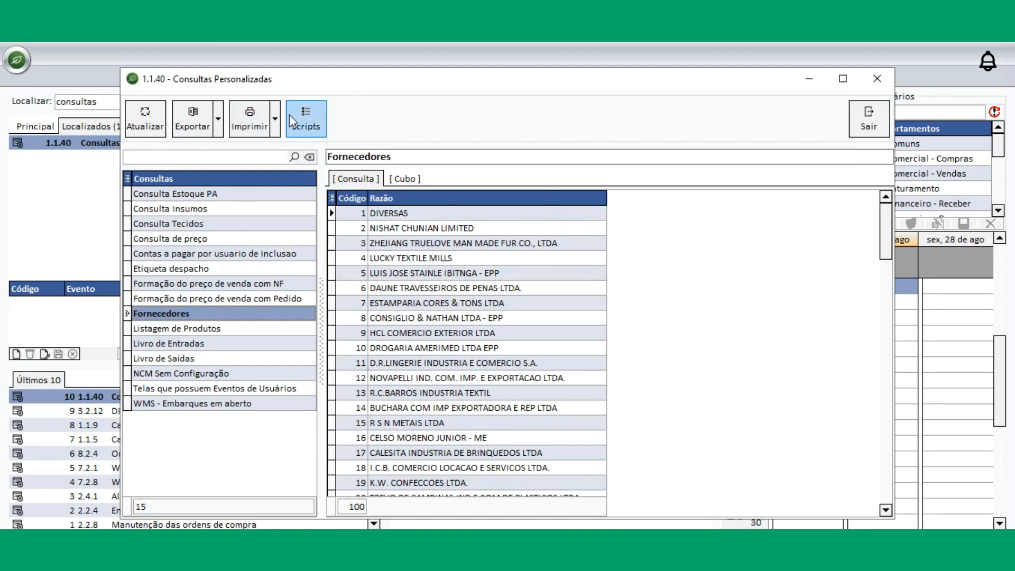
left_click(277, 124)
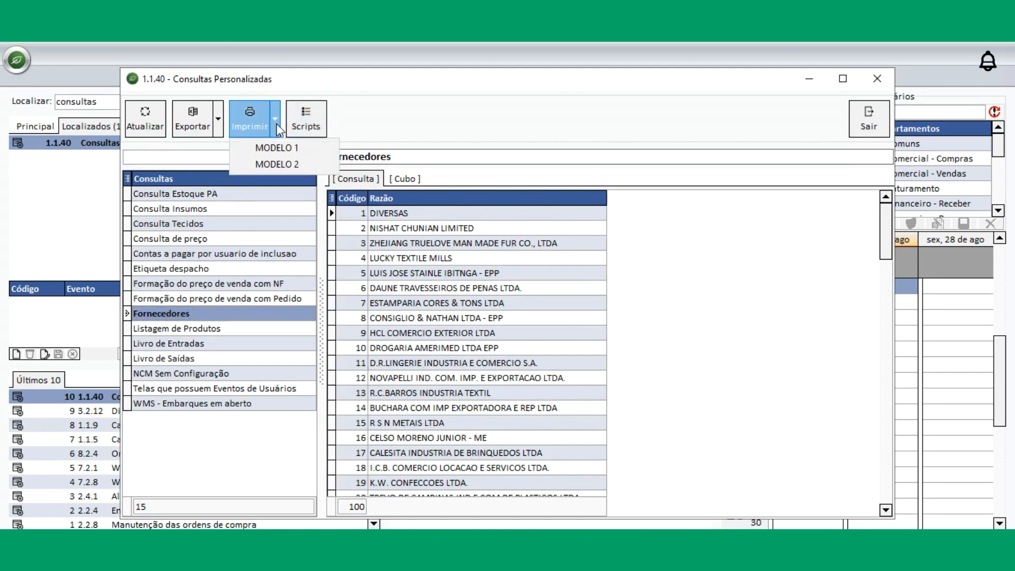
left_click(291, 150)
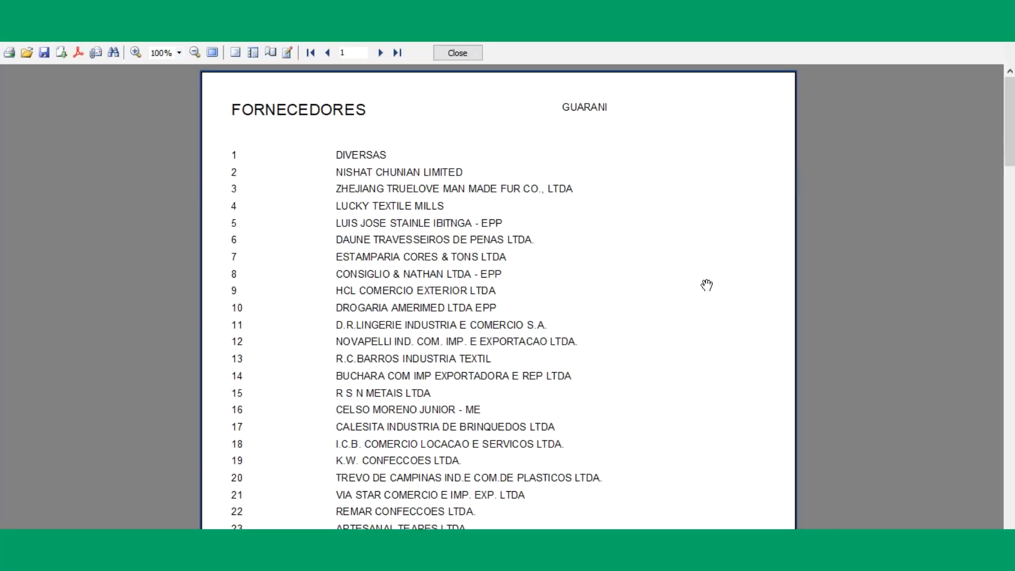
scroll(436, 254, "down", 3)
scroll(437, 275, "up", 3)
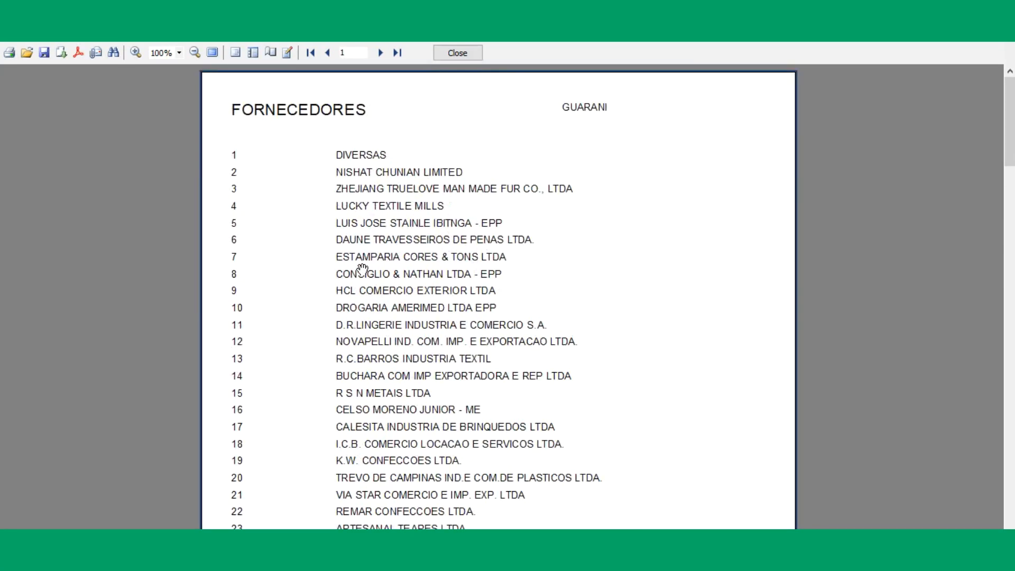